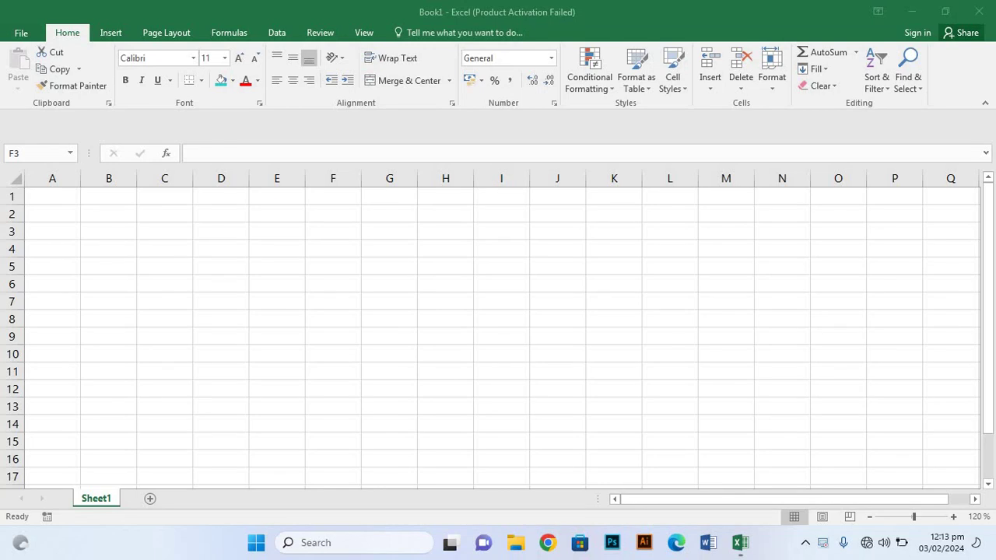
Enter the heading 'S. No' in cell F3
click(330, 234)
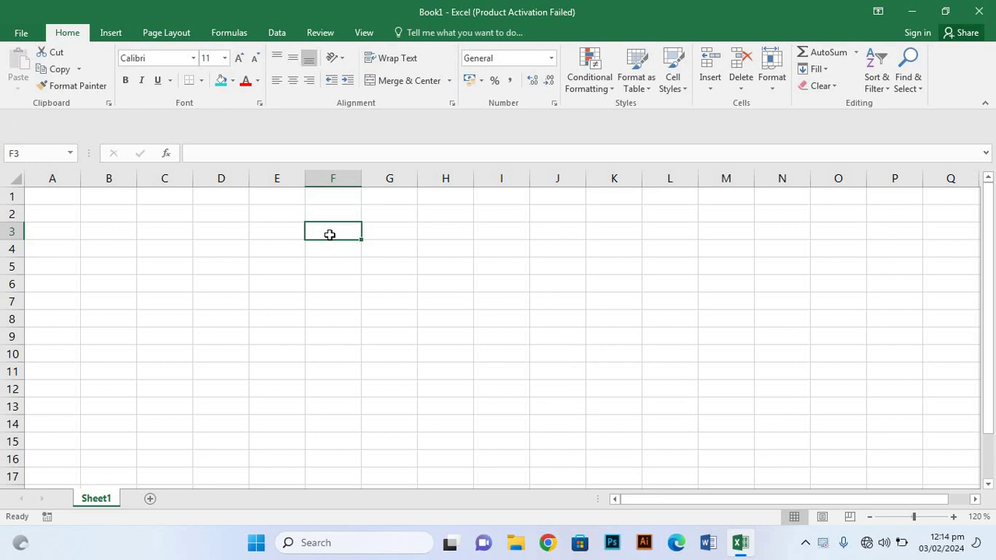
text(S. No)
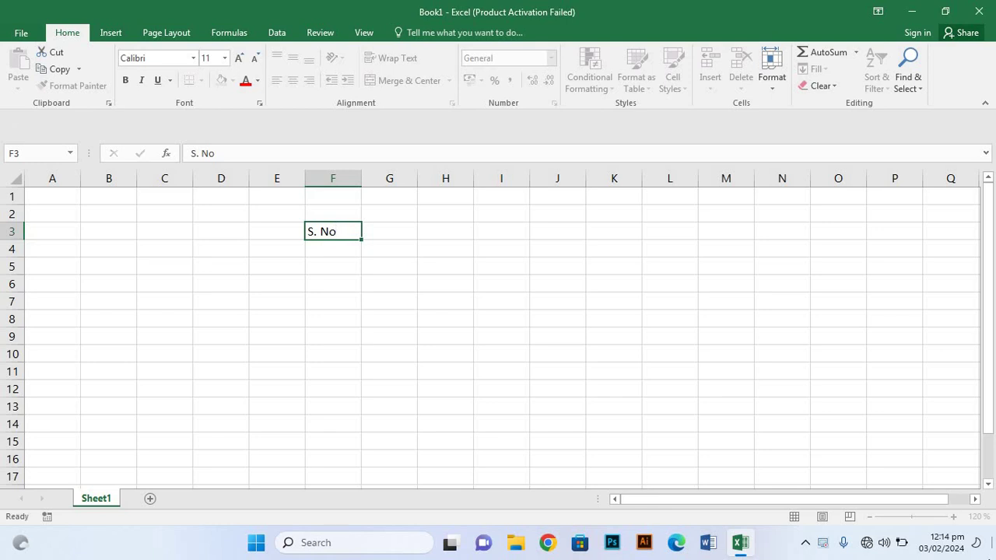
key(Return)
Fill serial numbers 1 through 5 down column F from F4 to F8
text(1)
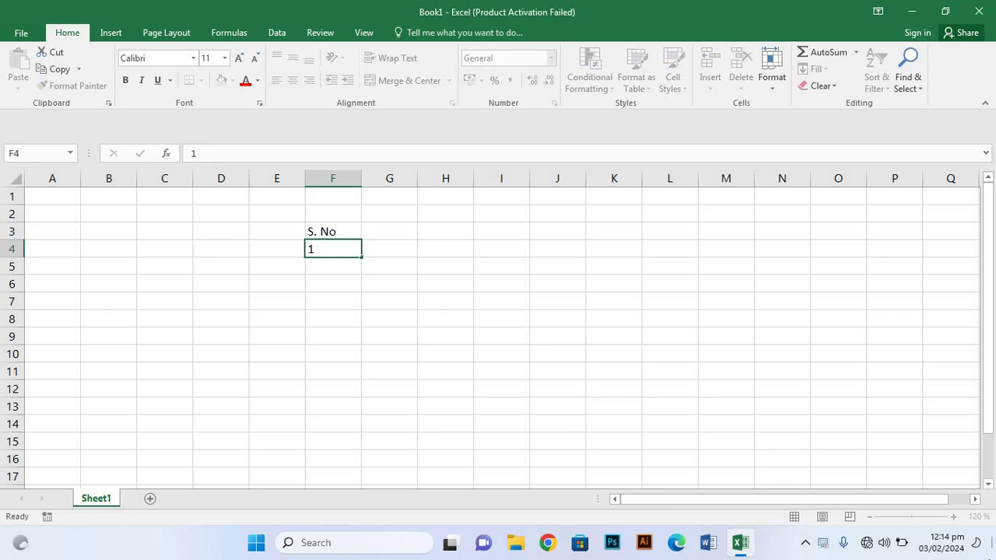
key(Return)
text(2)
key(Return)
text(3)
key(Return)
text(4)
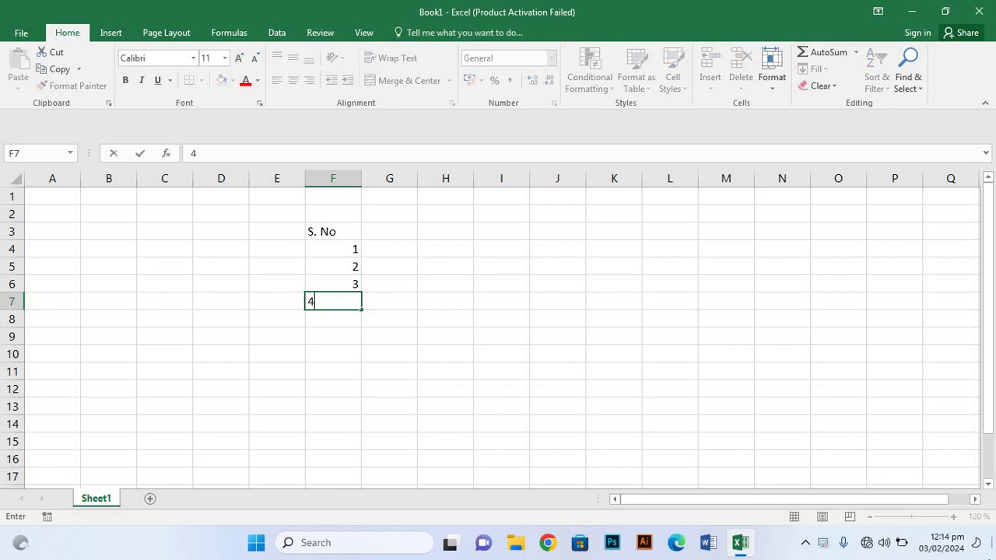
key(Return)
text(5)
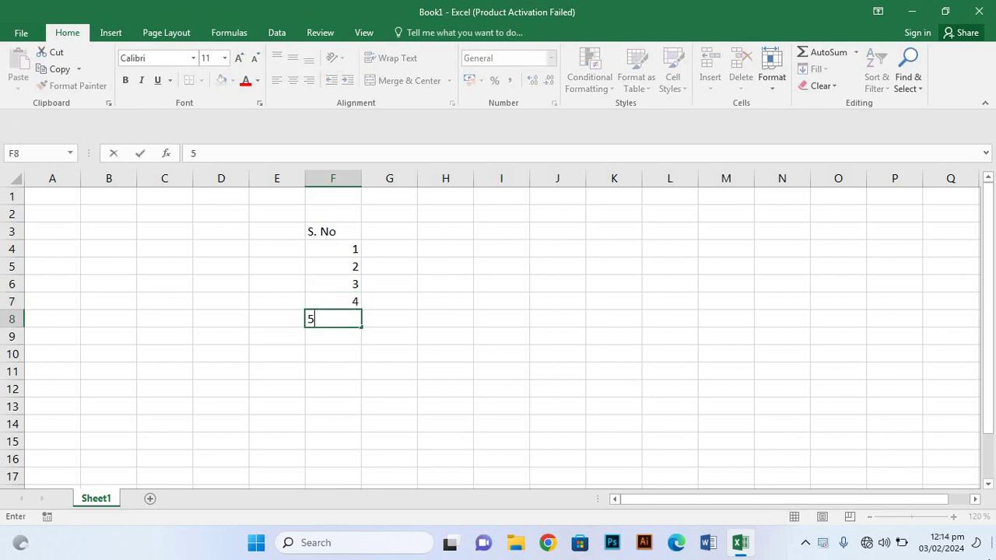
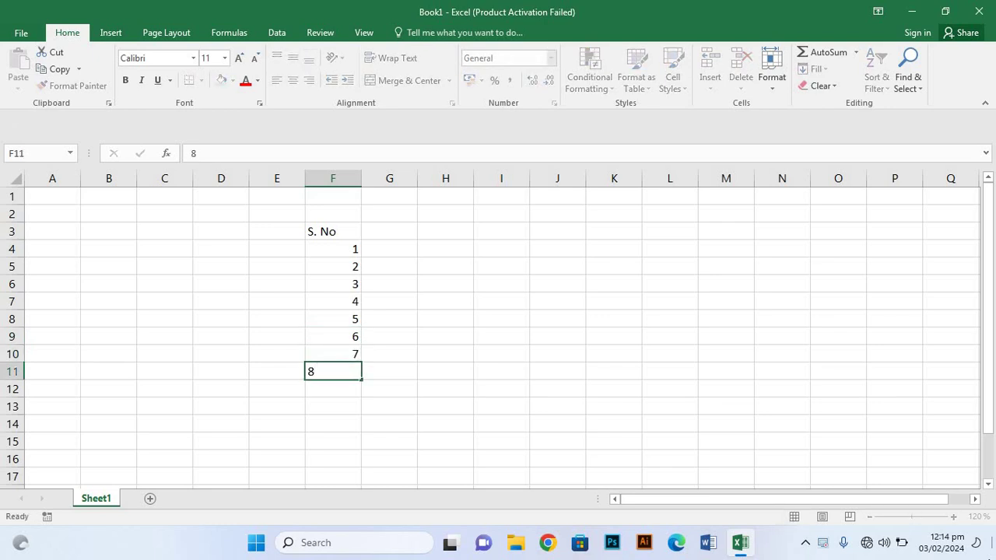
Enter serial numbers 8 through 13 down F11:F16
key(Return)
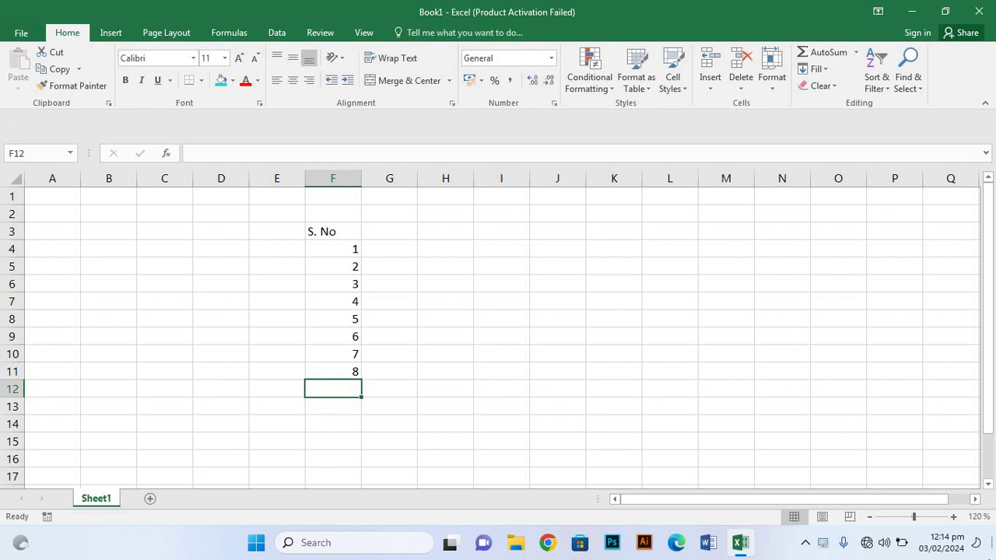
text(9)
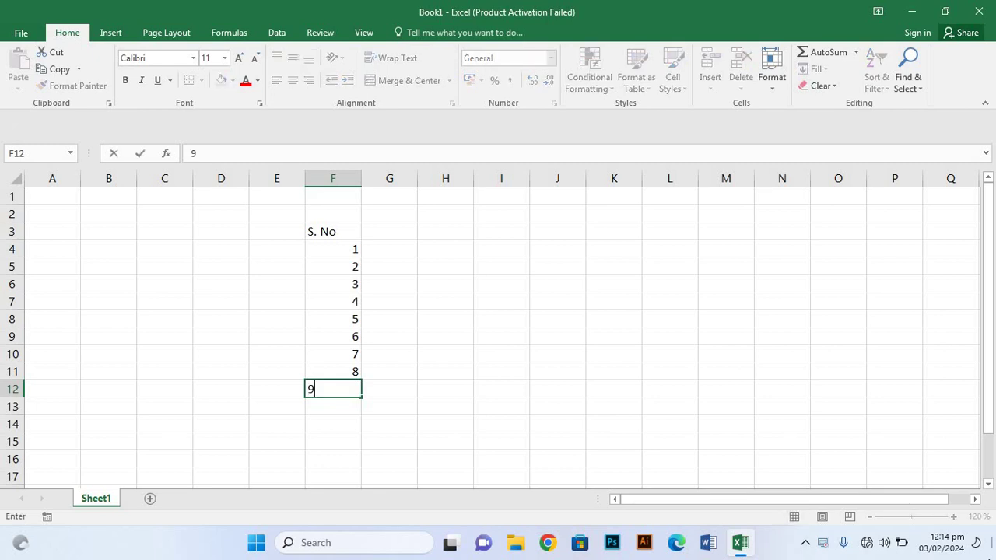
key(Return)
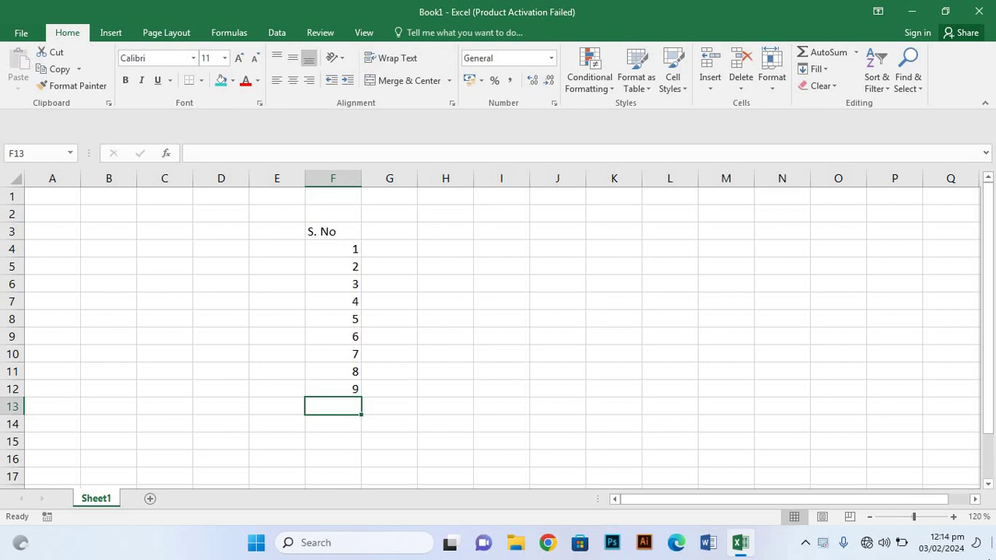
text(10)
key(Return)
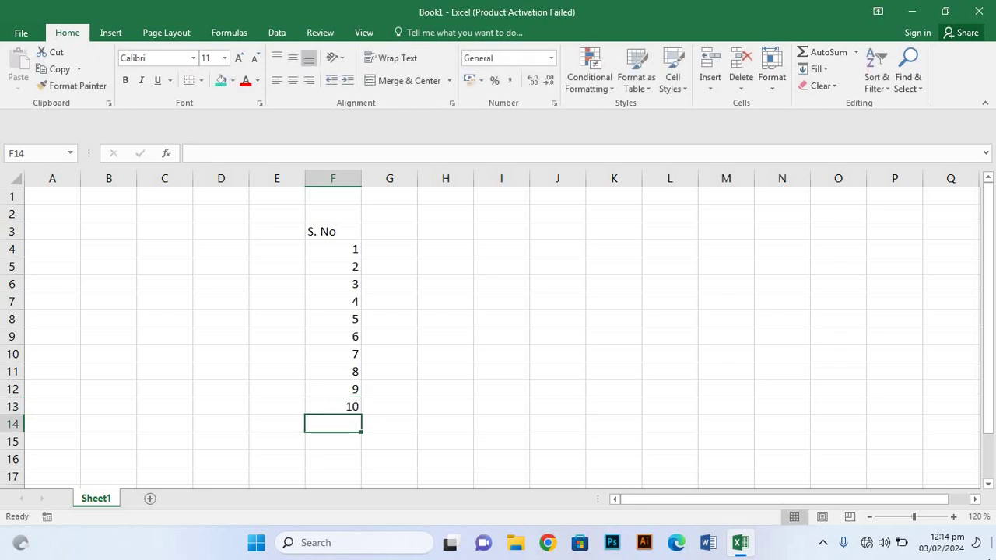
text(11)
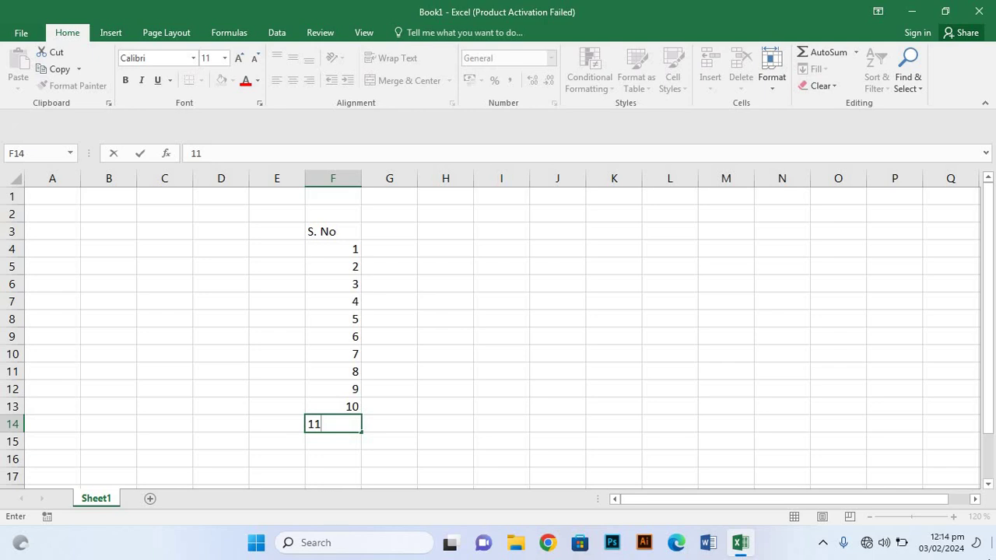
key(Return)
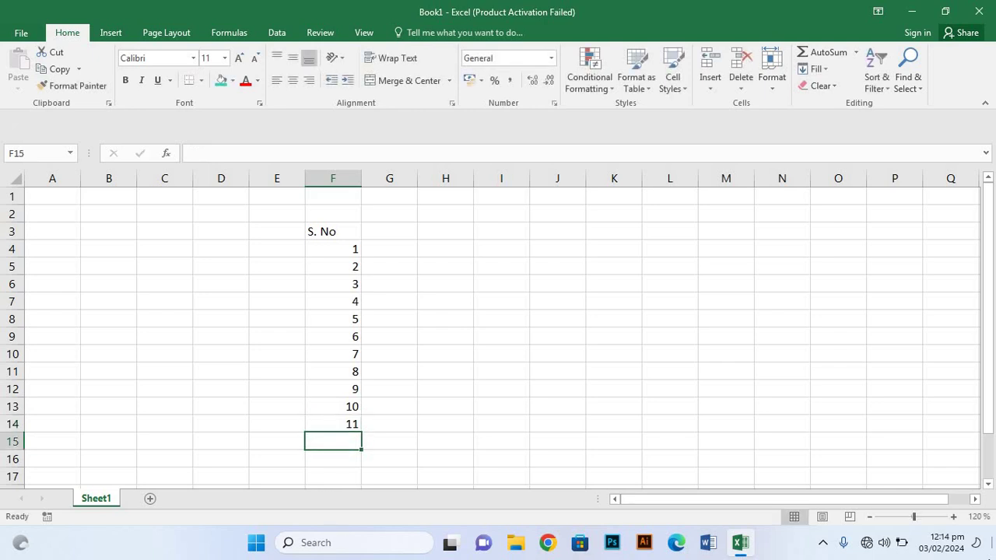
text(12)
key(Return)
text(13)
key(Return)
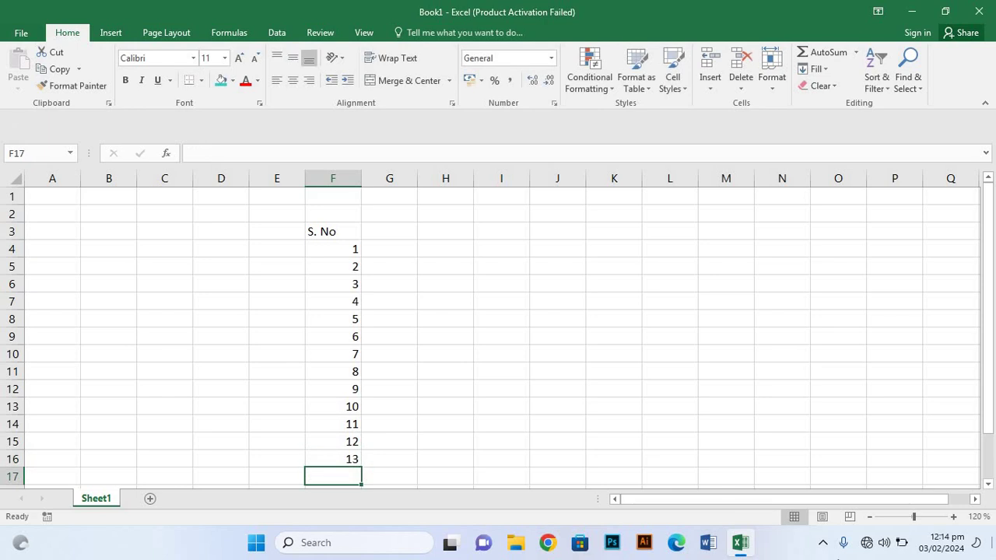
Zoom the sheet to 100% and select cell F17
click(381, 281)
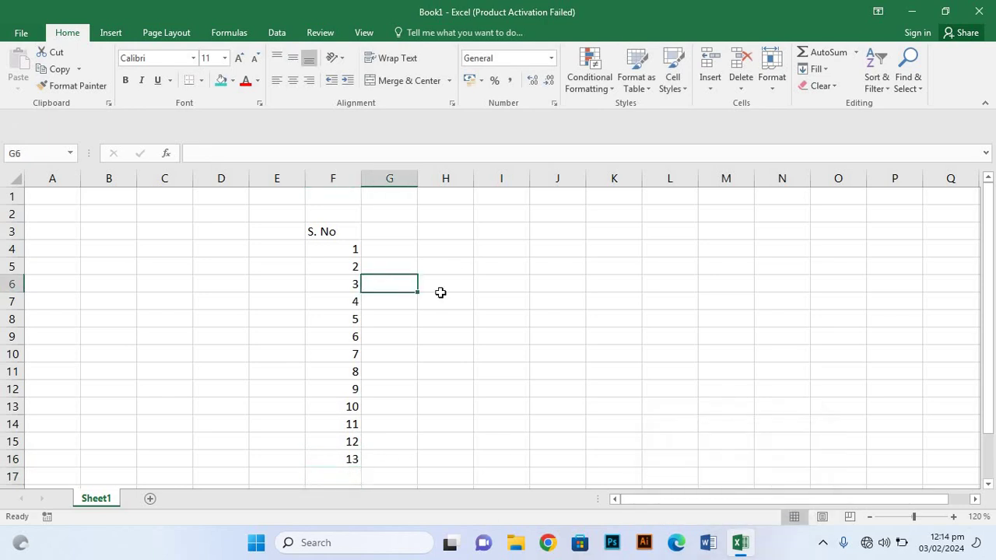
click(868, 517)
click(869, 516)
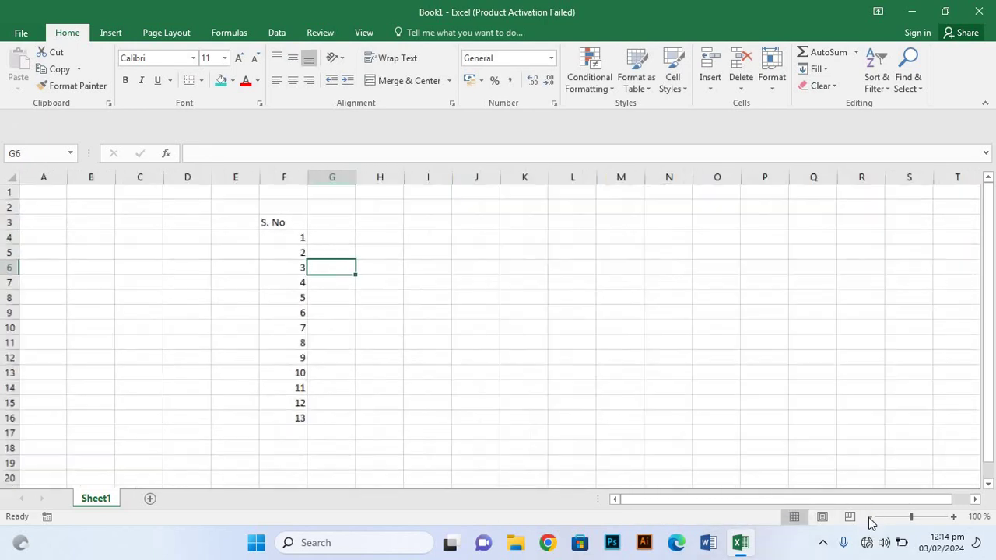
click(282, 427)
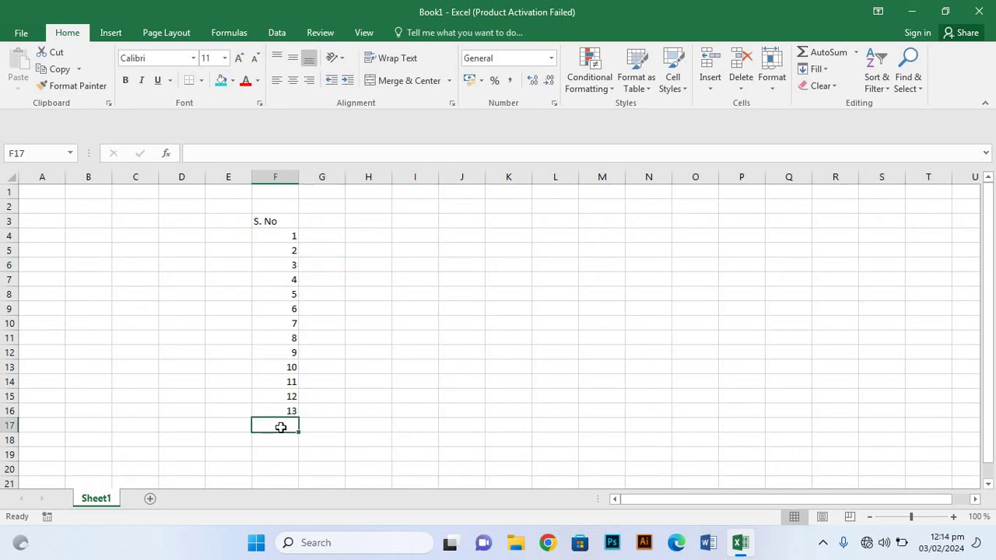
Enter serial numbers 14, 15, 16 and 17 in F17:F20
text(14)
key(Return)
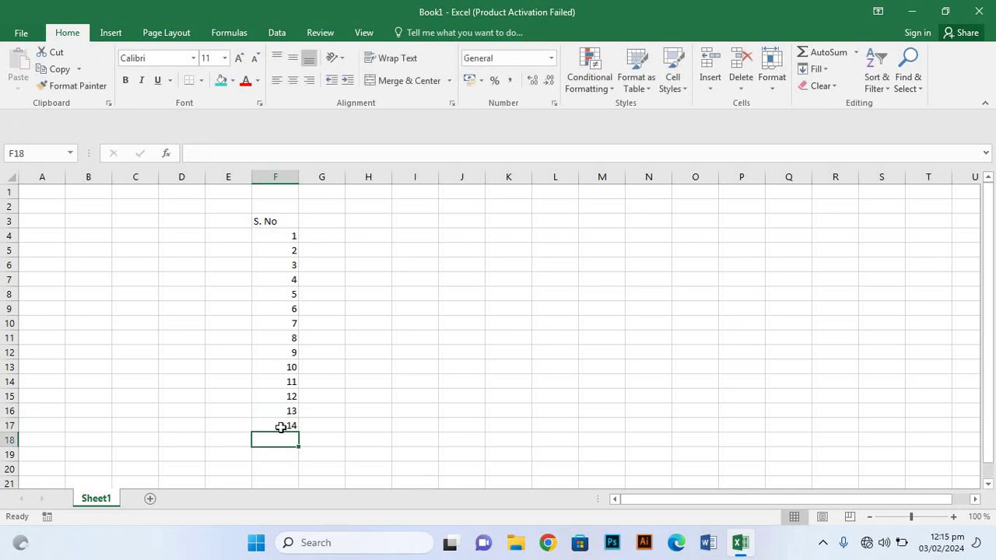
text(15)
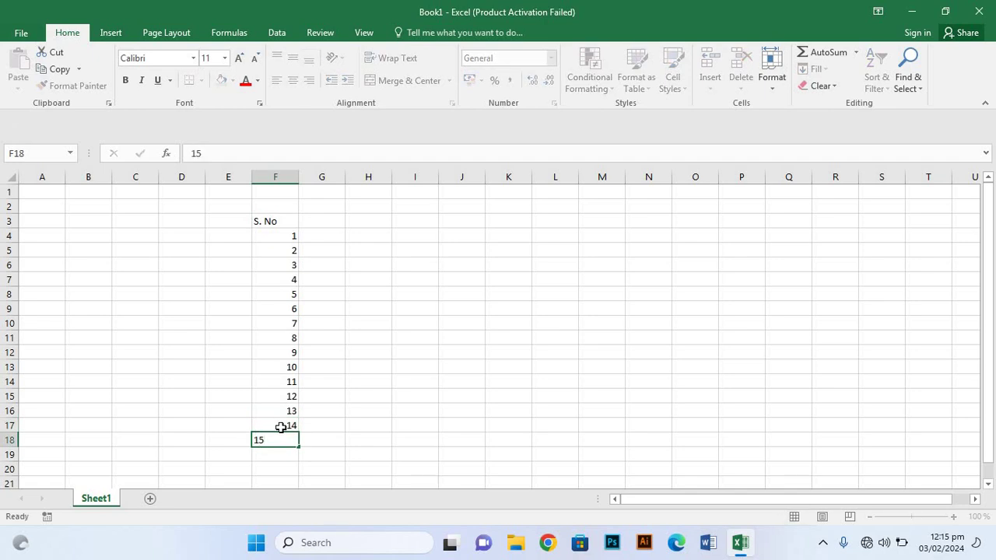
key(Return)
text(16)
key(Return)
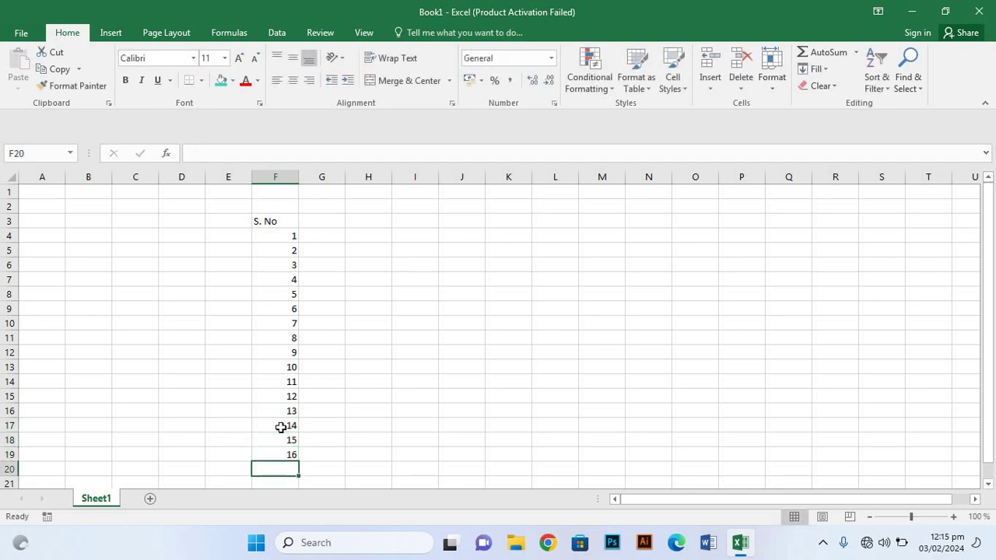
text(17)
key(Return)
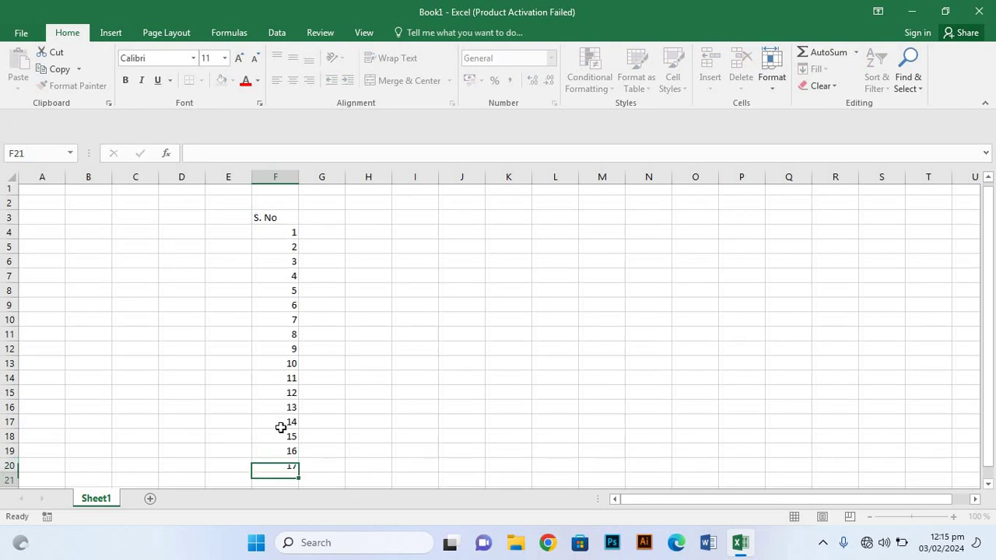
Zoom the sheet out to 80% and select cell G3
click(387, 308)
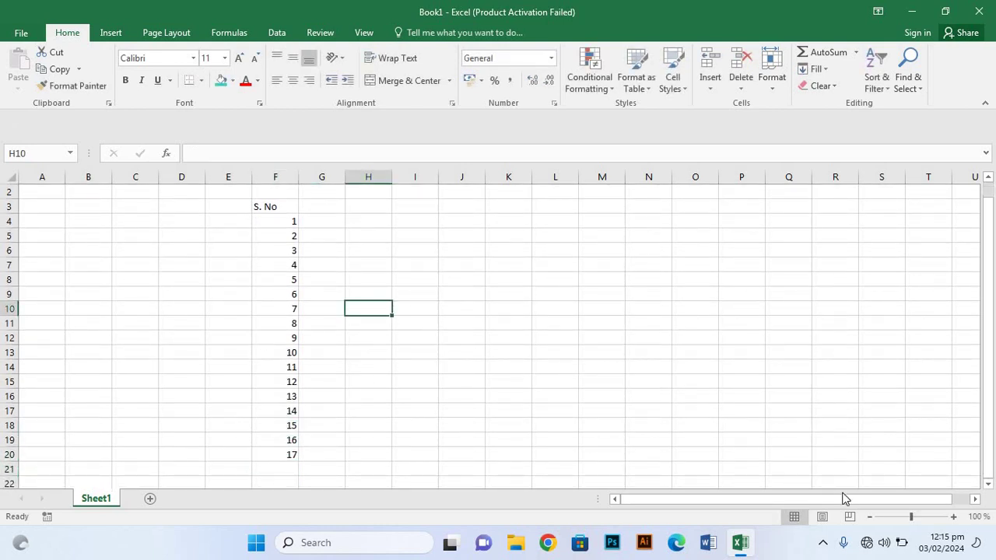
click(869, 517)
click(869, 516)
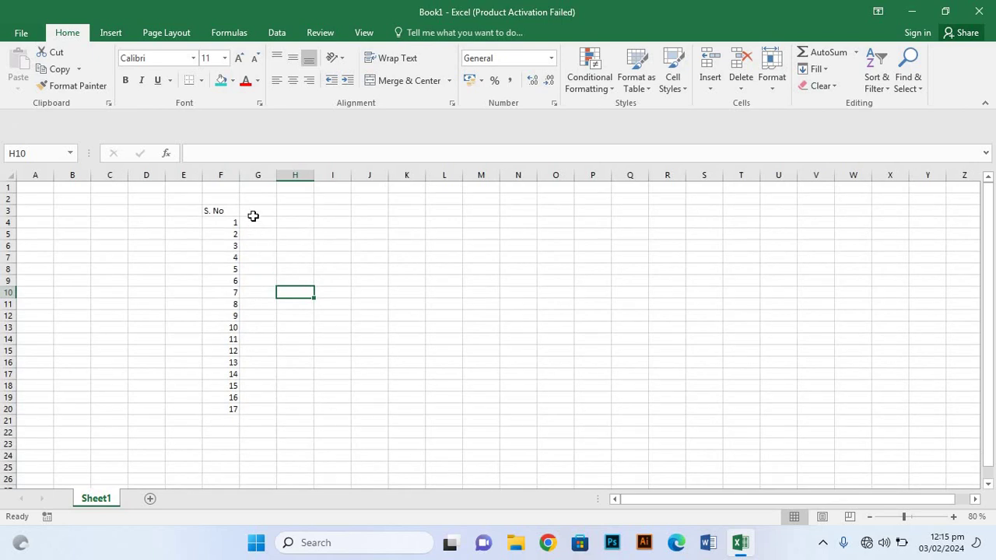
click(253, 216)
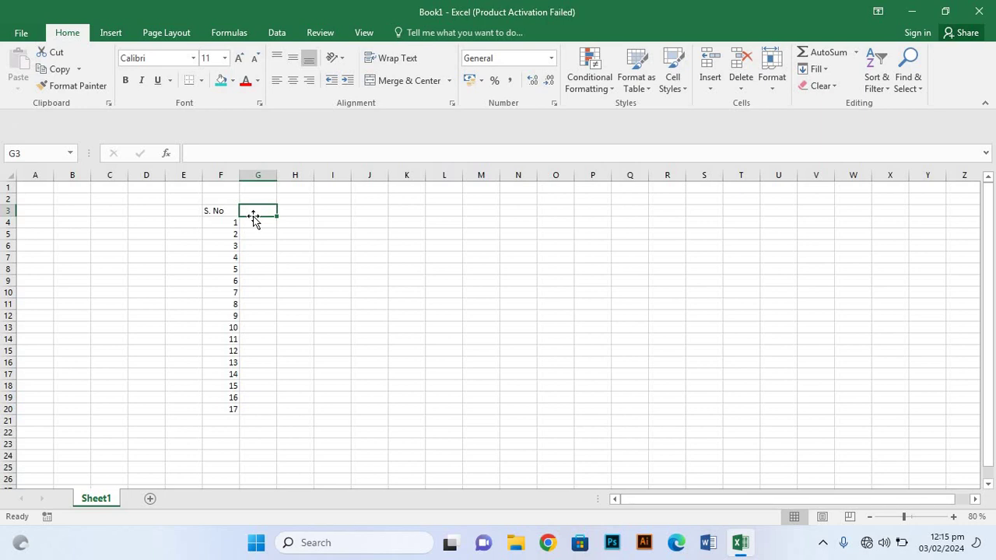
Add the 'Name' heading in G3 and enter the first two student names in G4:G5
text(N)
text(ame)
key(Return)
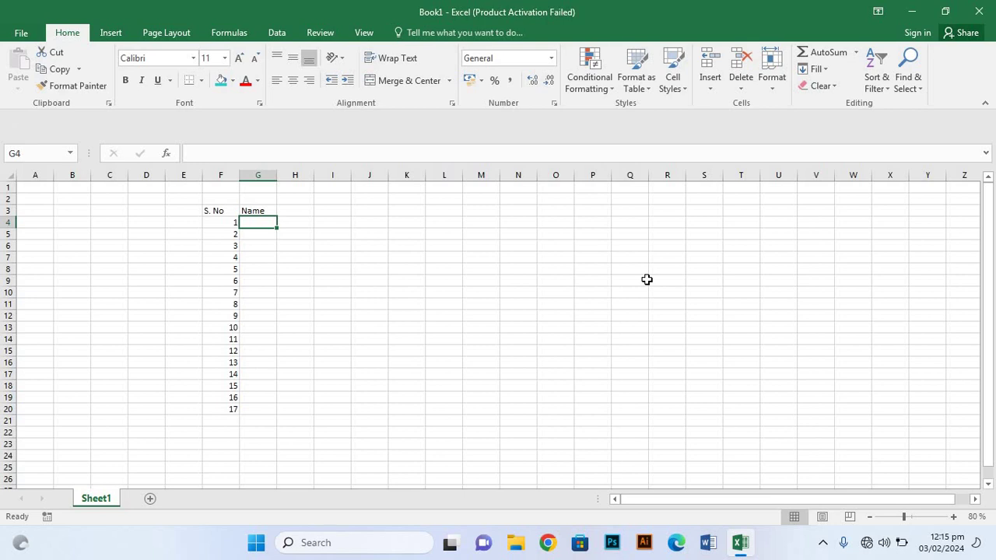
text(Nadeem)
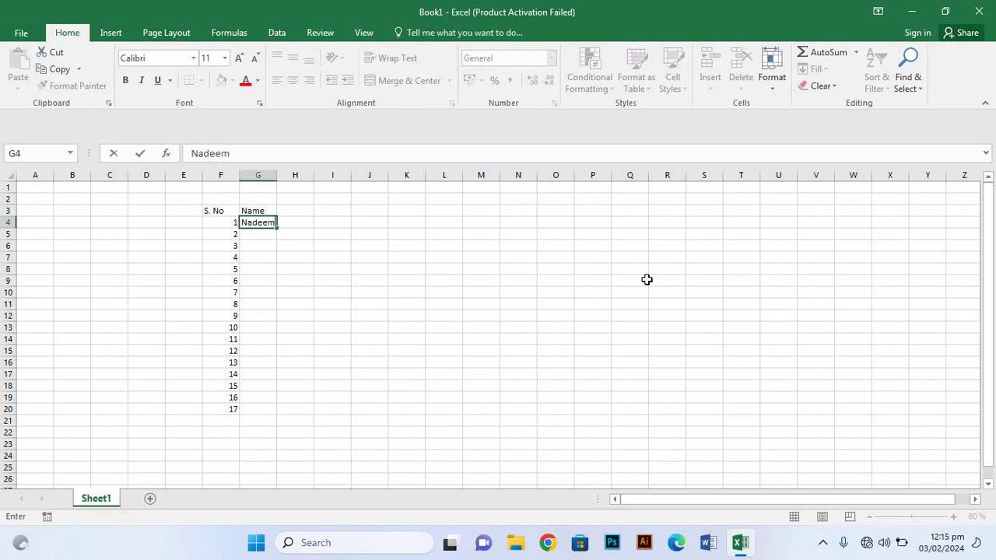
key(Return)
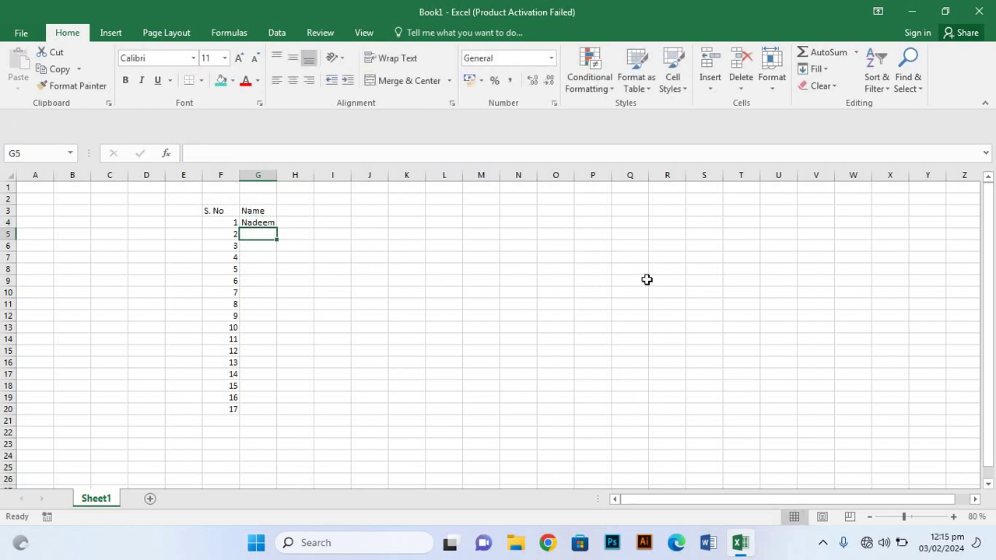
text(Kh)
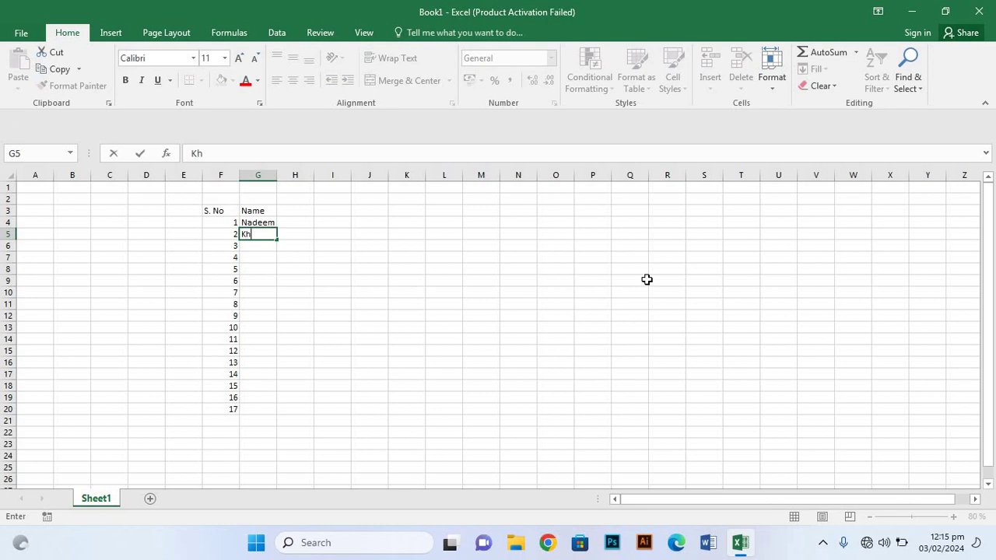
text(ab)
key(BackSpace)
text(n)
key(Return)
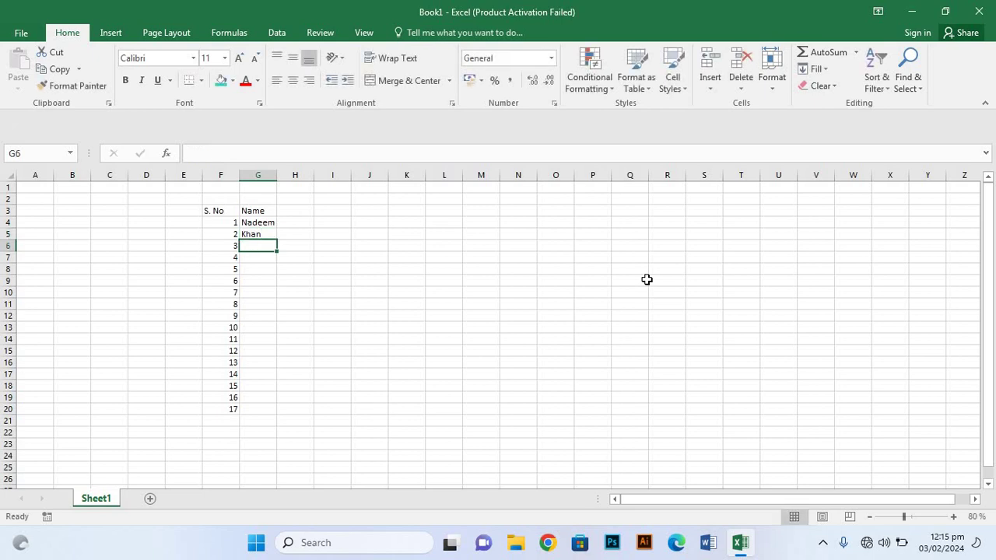
Enter the third student name in G6, fixing typos, and begin the fourth in G7
text(S)
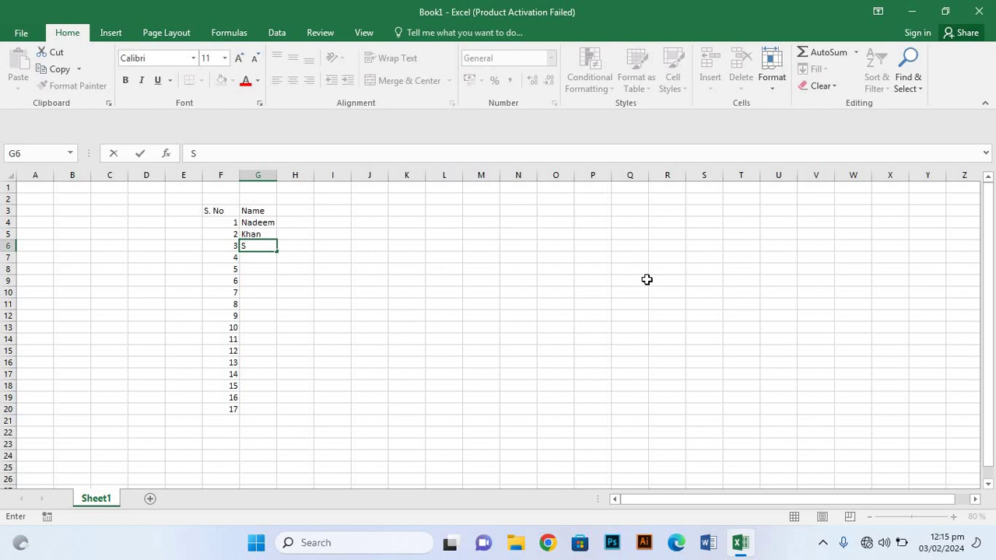
text(A)
key(BackSpace)
text(ad)
key(BackSpace)
text(ddam)
key(Return)
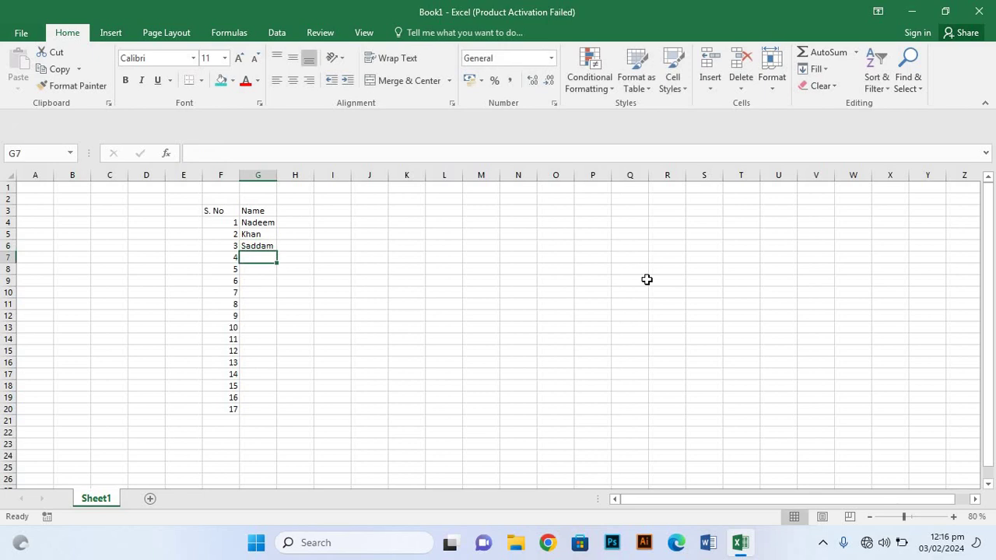
text(Bh)
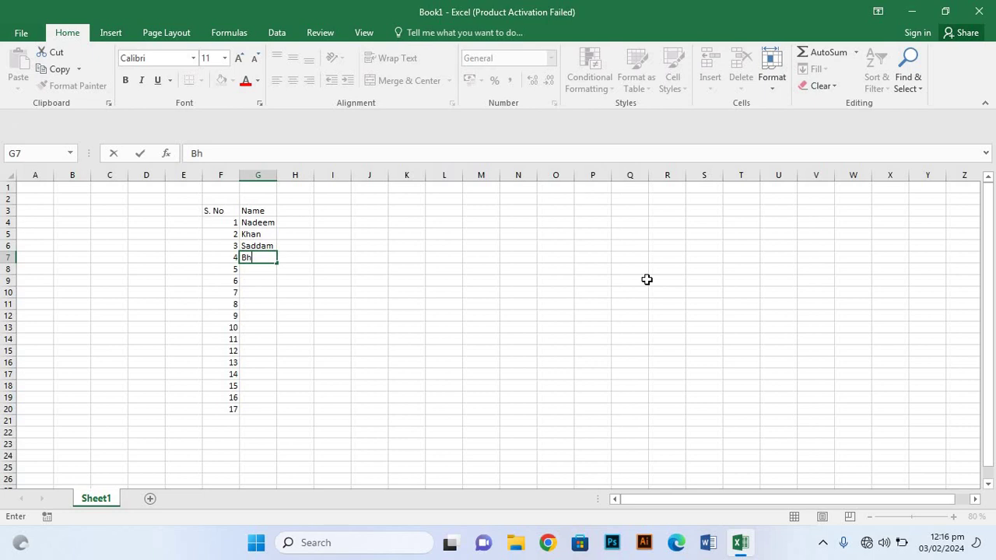
text(ur)
text(tt)
text(o)
Confirm the name in G7 and enter the next student names in G8:G10
key(Return)
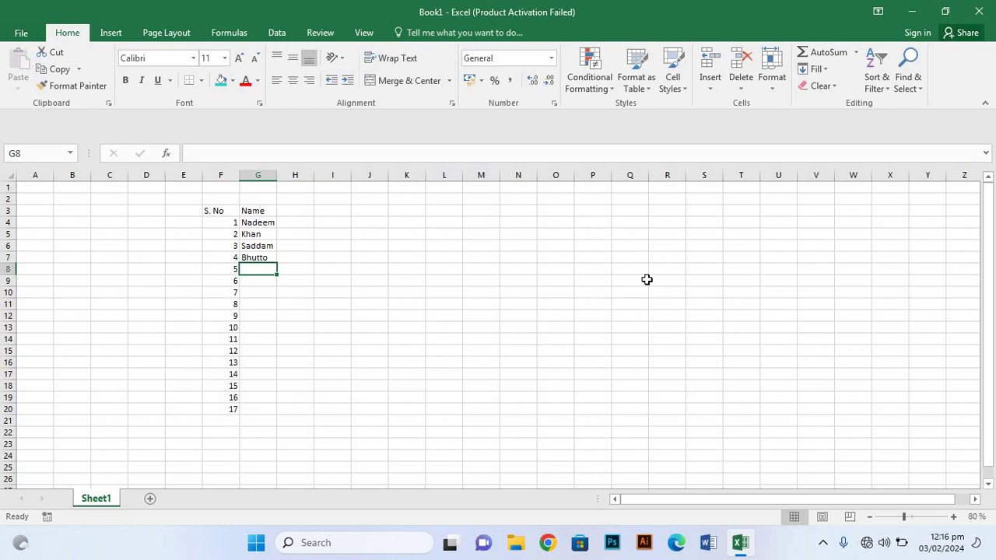
text(Ba)
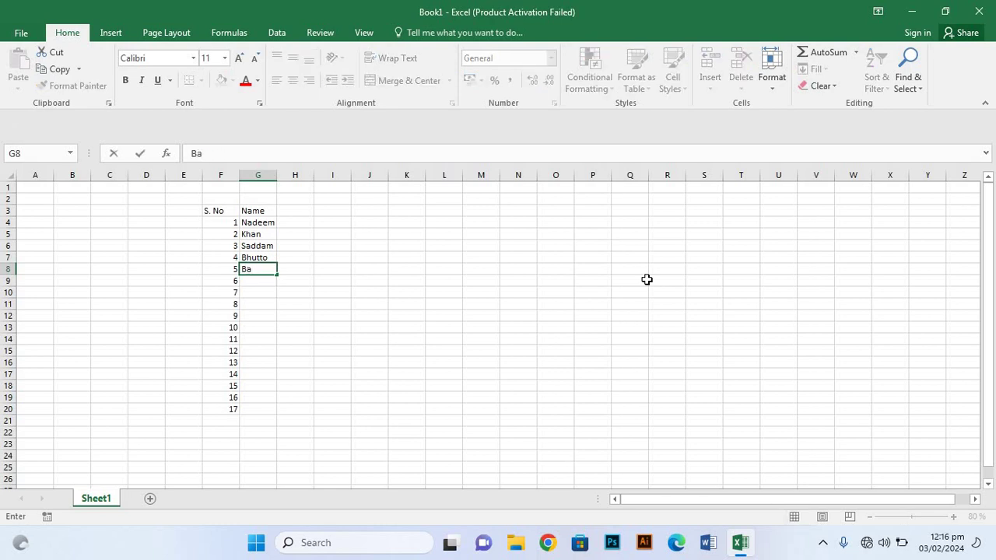
text(v)
key(BackSpace)
text(b)
text(ar)
key(Return)
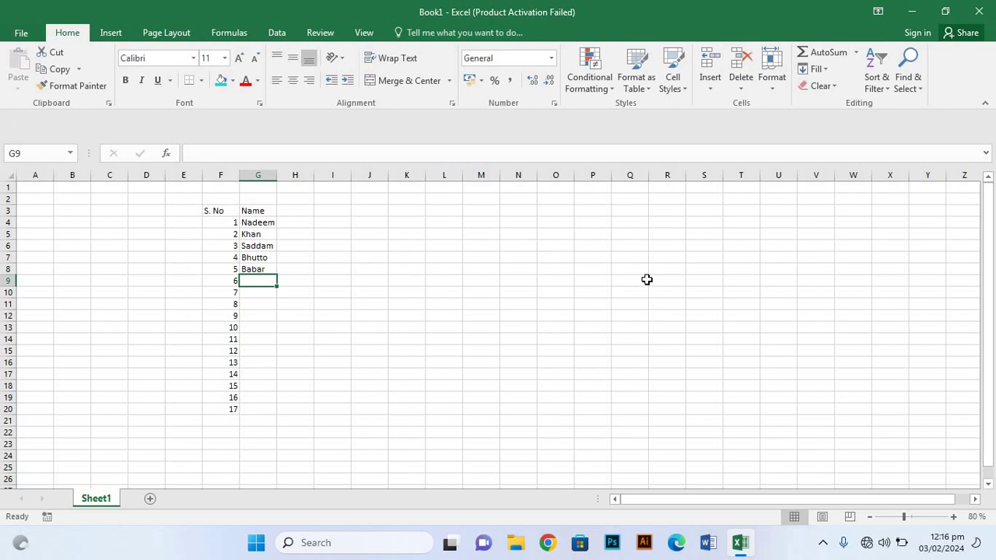
text(T)
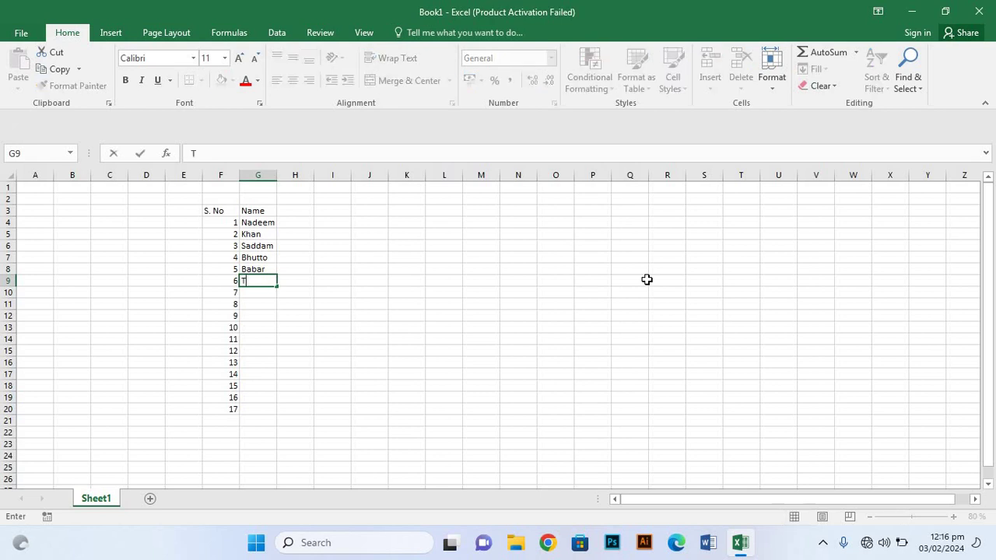
text(a)
text(j)
text(mal)
key(BackSpace)
text(l)
key(Return)
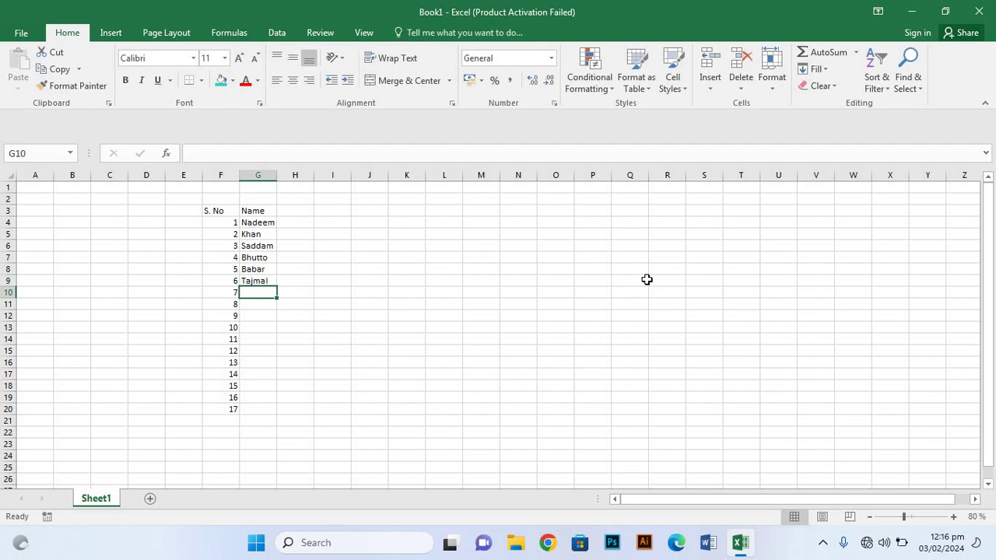
text(Am)
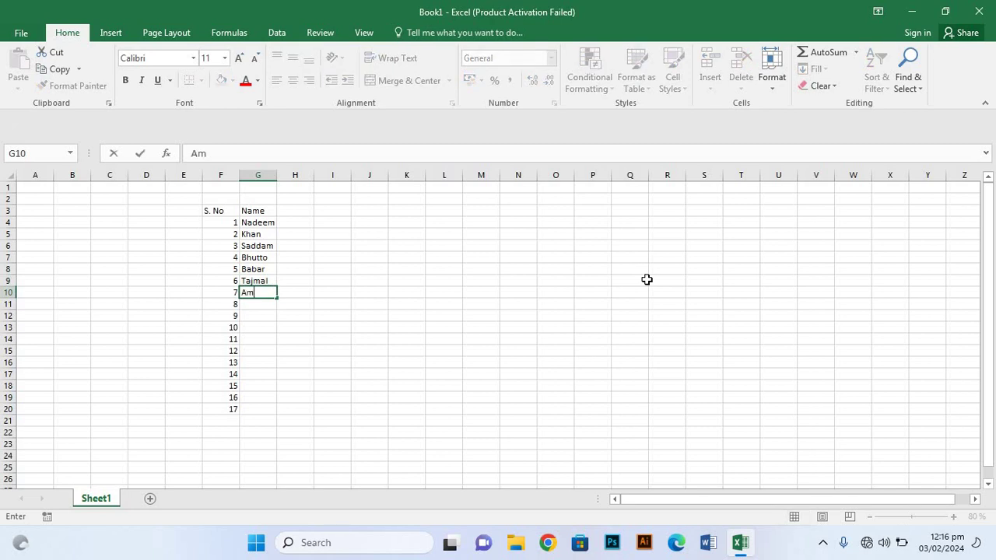
text(een)
key(Return)
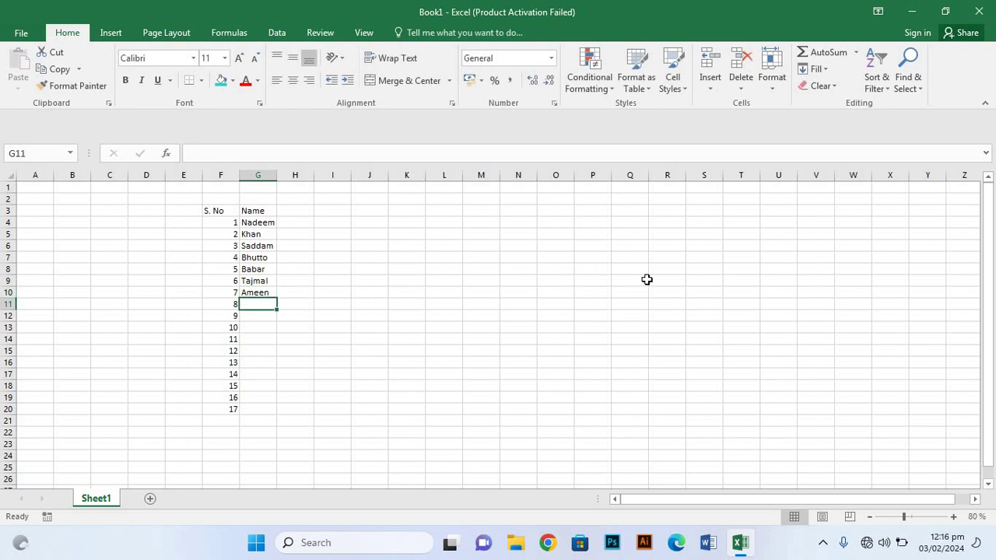
Enter student names in G11 and G12, correcting typos and unwanted autocompletions
text(Asla)
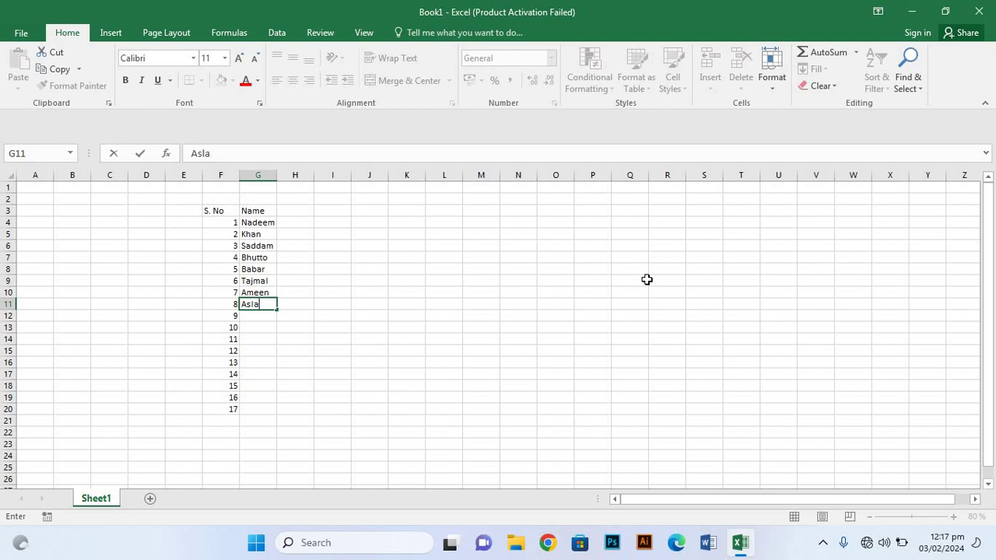
text(m)
key(Return)
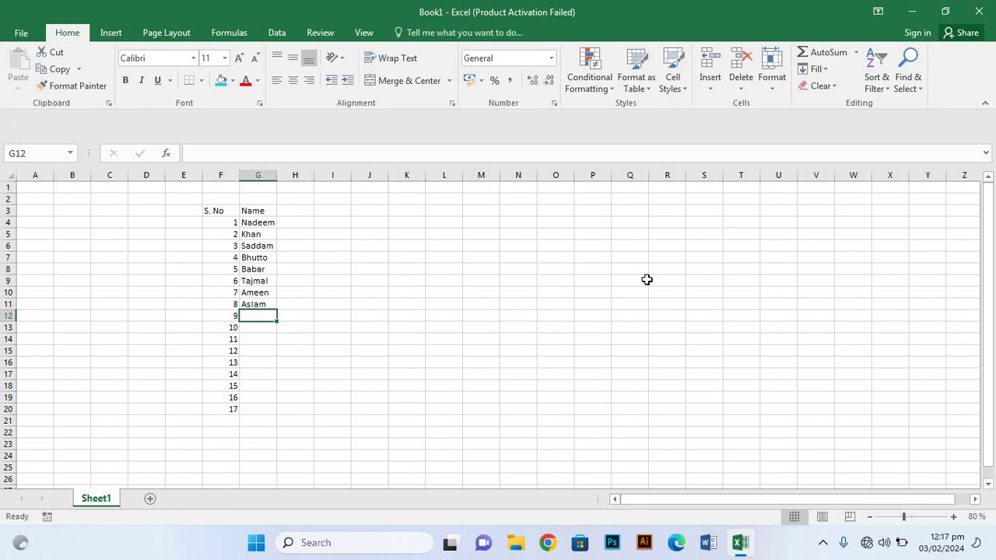
text(Bs)
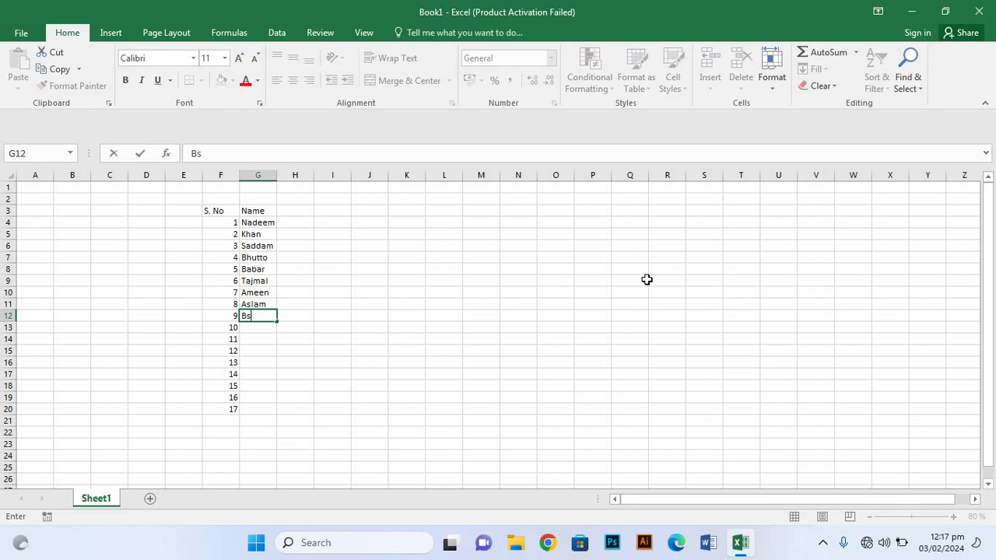
key(BackSpace)
text(a)
key(BackSpace)
text(d)
text(al)
key(BackSpace)
text(m)
key(BackSpace)
key(BackSpace)
text(a)
text(l)
key(BackSpace)
text(l)
key(Return)
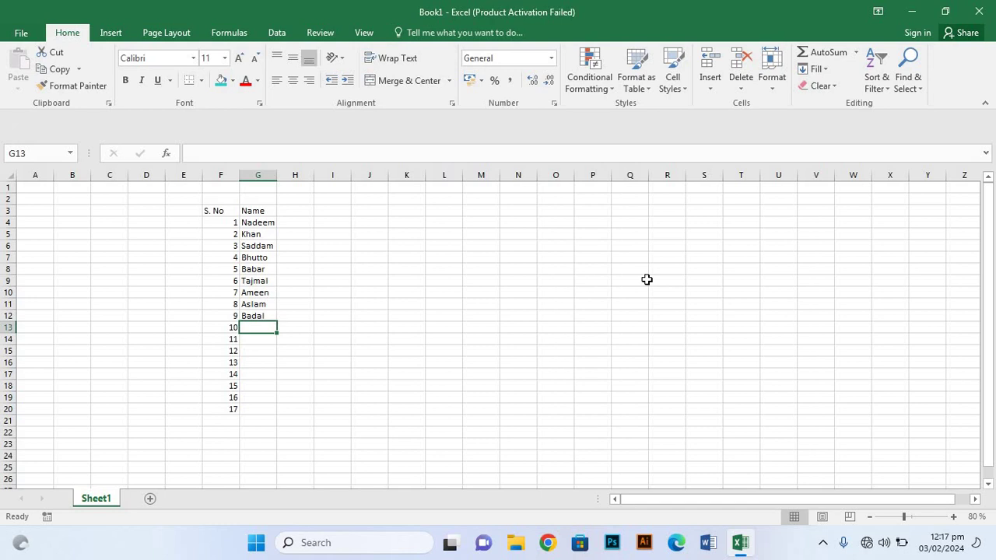
Enter student names in G13:G15, correcting mistyped letters
text(Hassanaj)
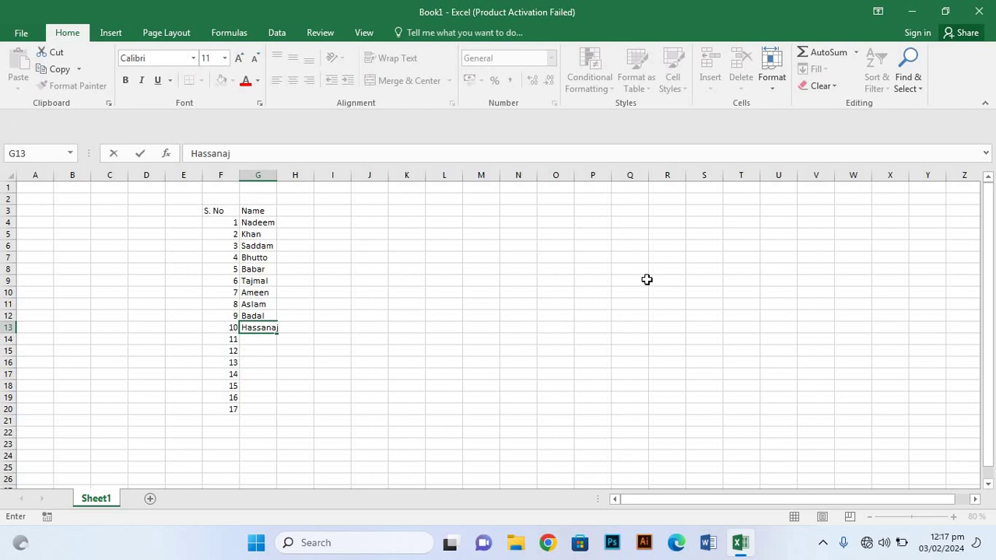
key(BackSpace)
text(u)
key(BackSpace)
text(i)
text(b)
key(BackSpace)
text(n)
key(Return)
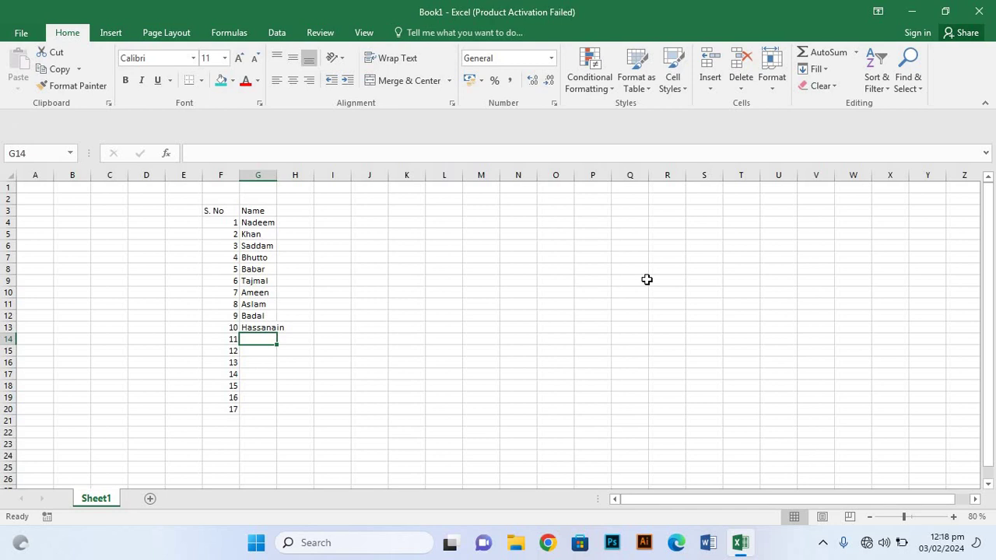
text(S)
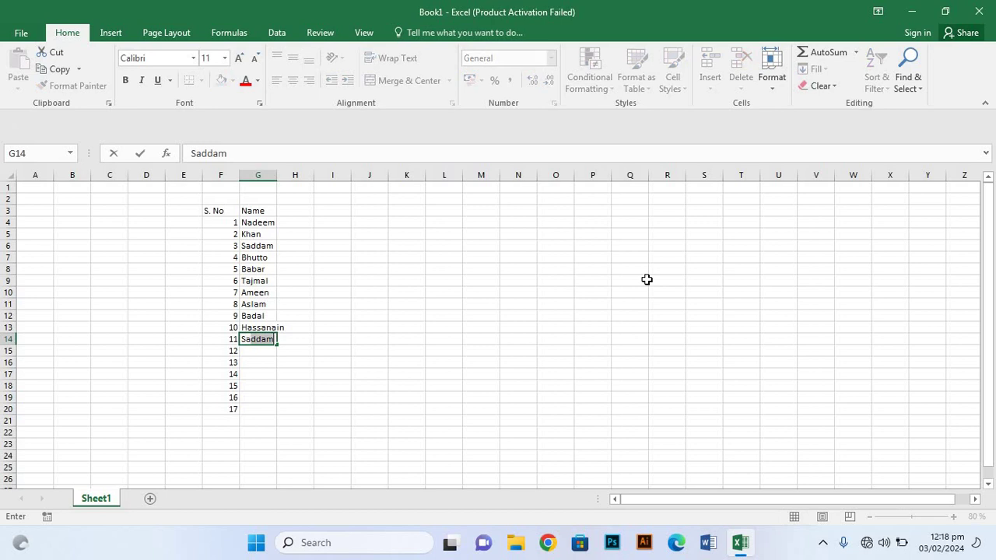
text(aja)
text(b)
key(BackSpace)
text(n)
key(Return)
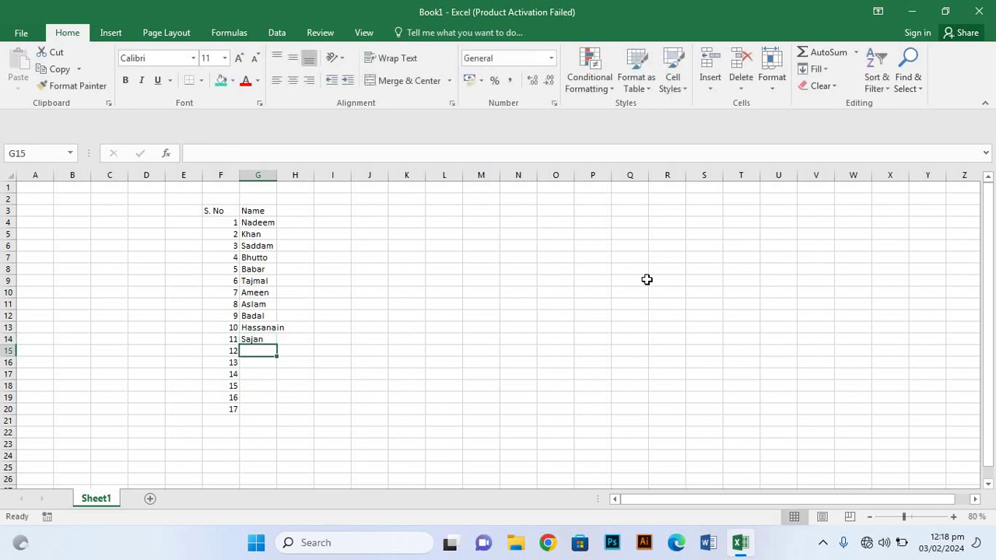
text(Q)
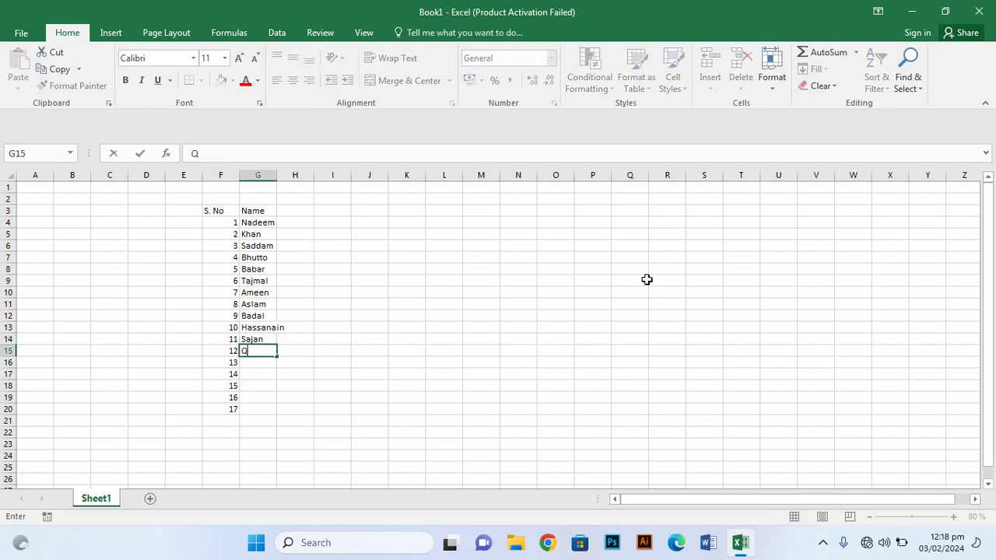
text(u)
key(BackSpace)
key(BackSpace)
text(A)
text(K)
key(Return)
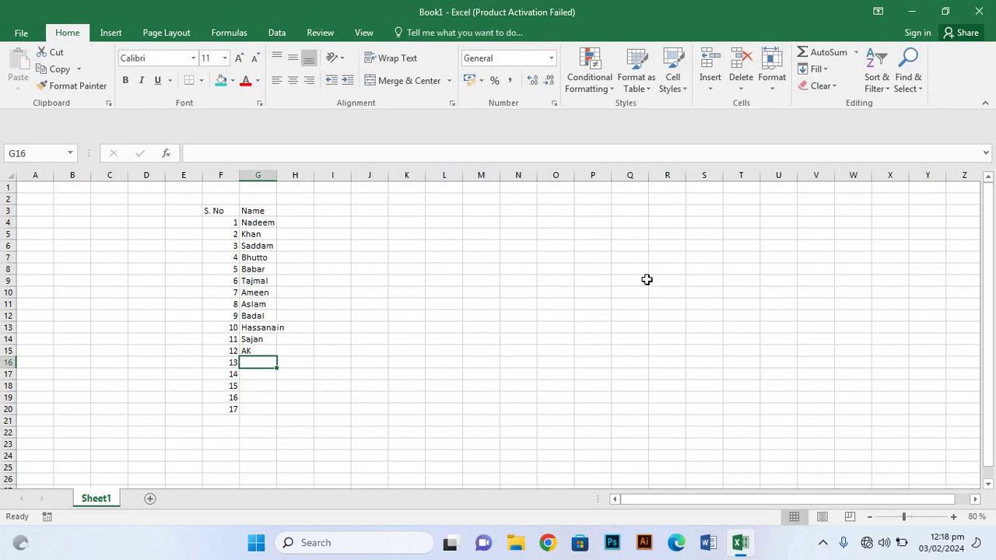
Enter student names in G16:G18, fixing mistyped letters
text(I)
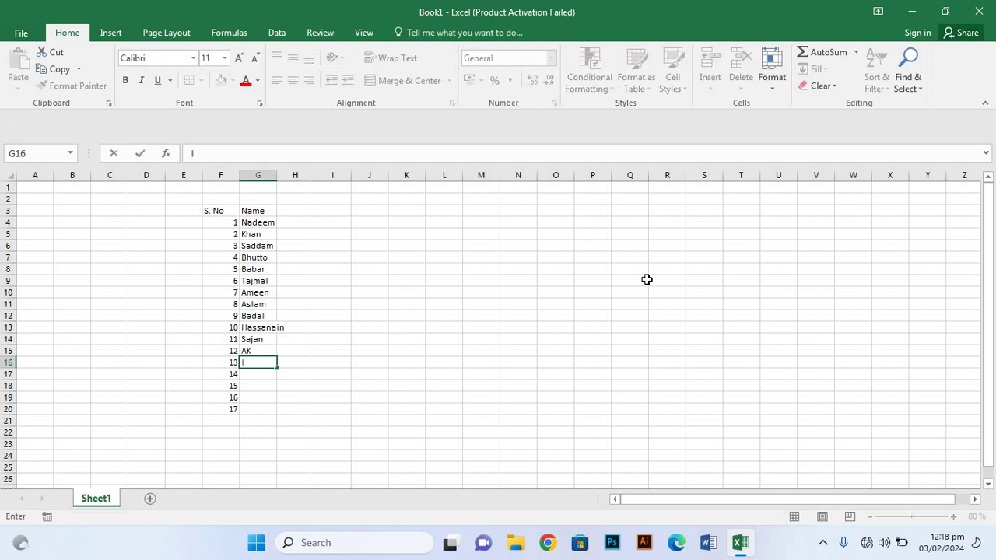
text(mta)
text(ix)
key(BackSpace)
text(z)
key(Return)
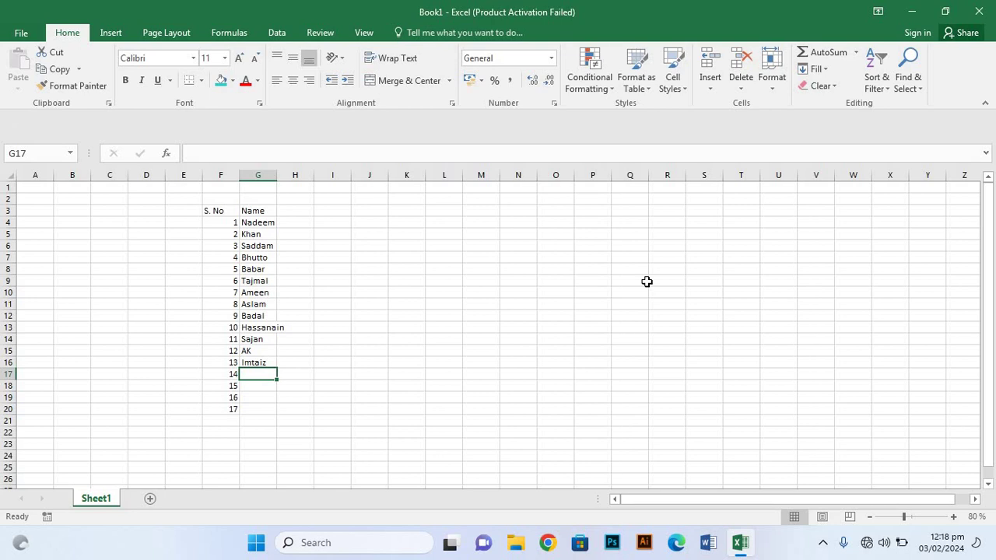
text(Hyder)
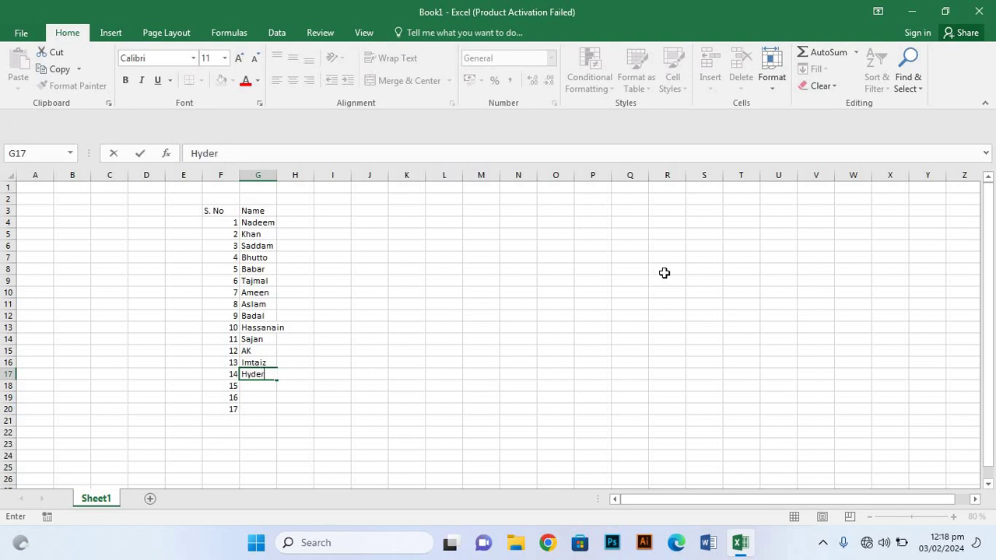
key(Return)
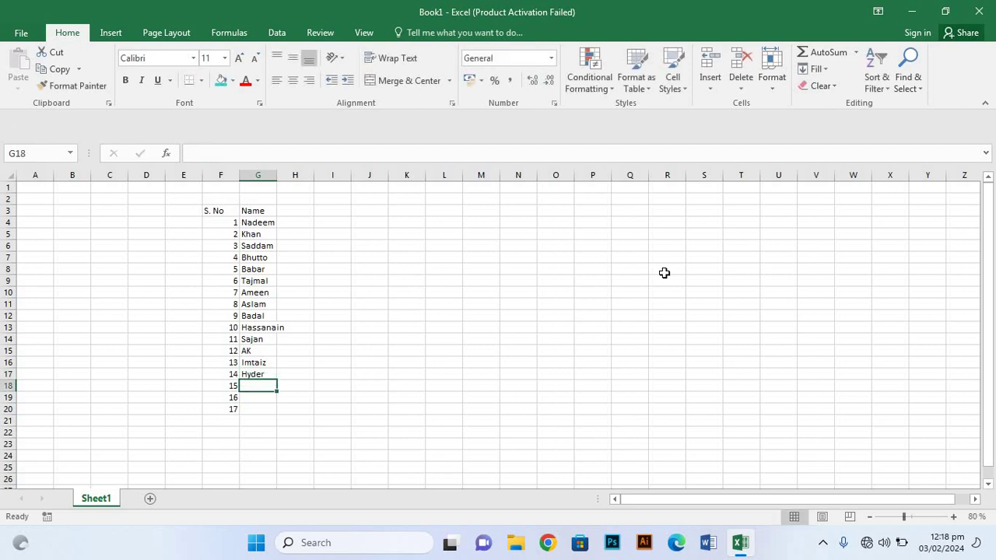
text(Usms)
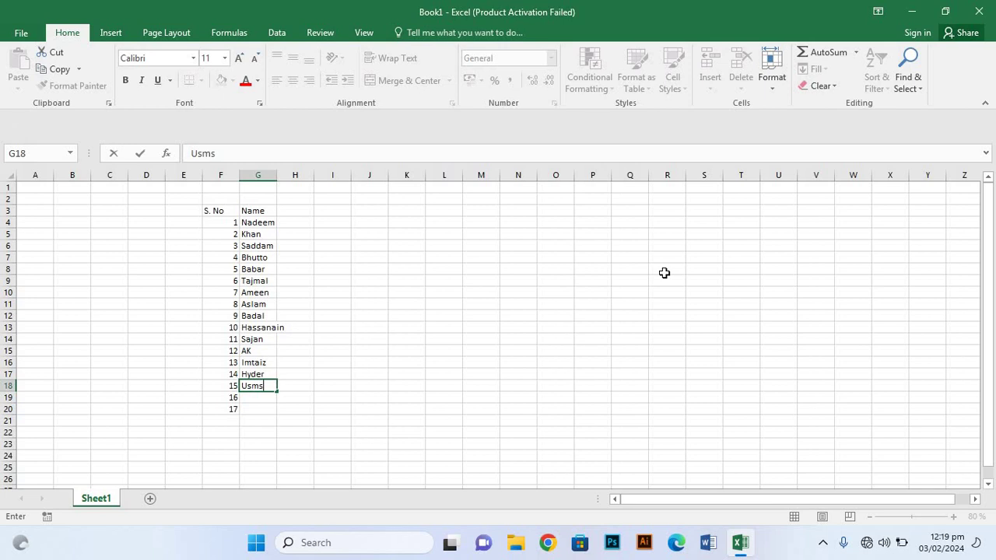
key(BackSpace)
text(a)
text(b)
key(BackSpace)
text(n)
key(Return)
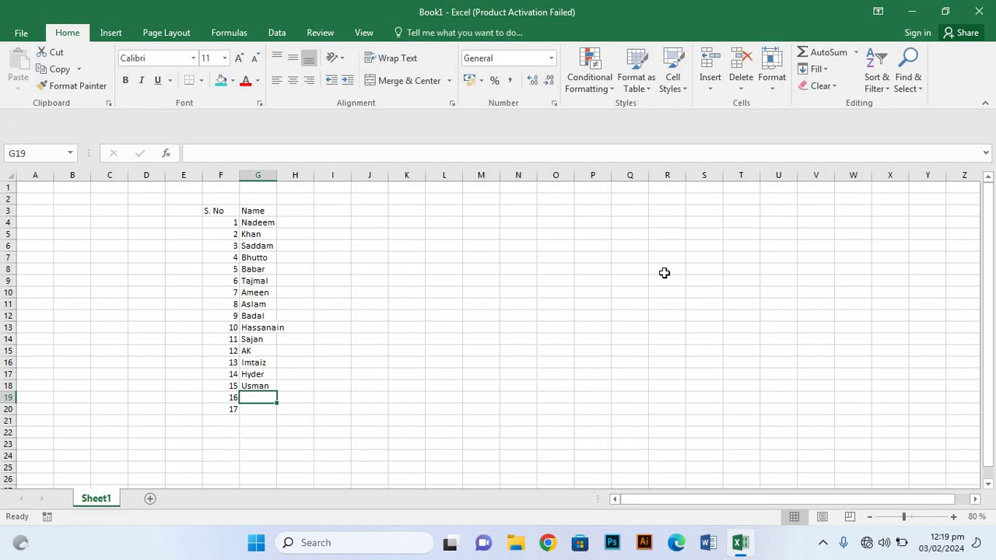
Enter the last two student names in G19 and G20, removing unwanted autocompletions
text(S)
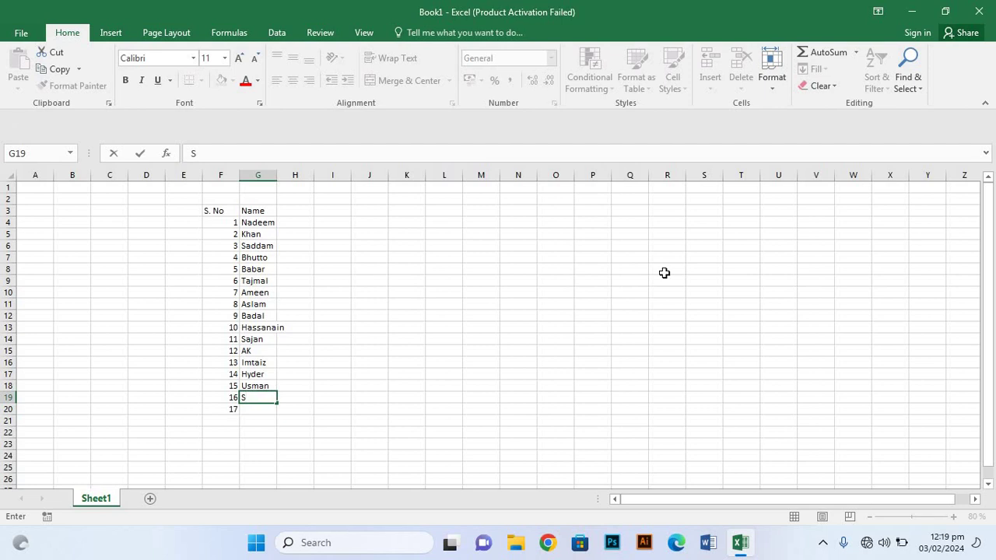
text(as)
key(BackSpace)
text(d)
key(BackSpace)
text(AQ)
key(BackSpace)
key(BackSpace)
text(a)
text(qat)
key(Return)
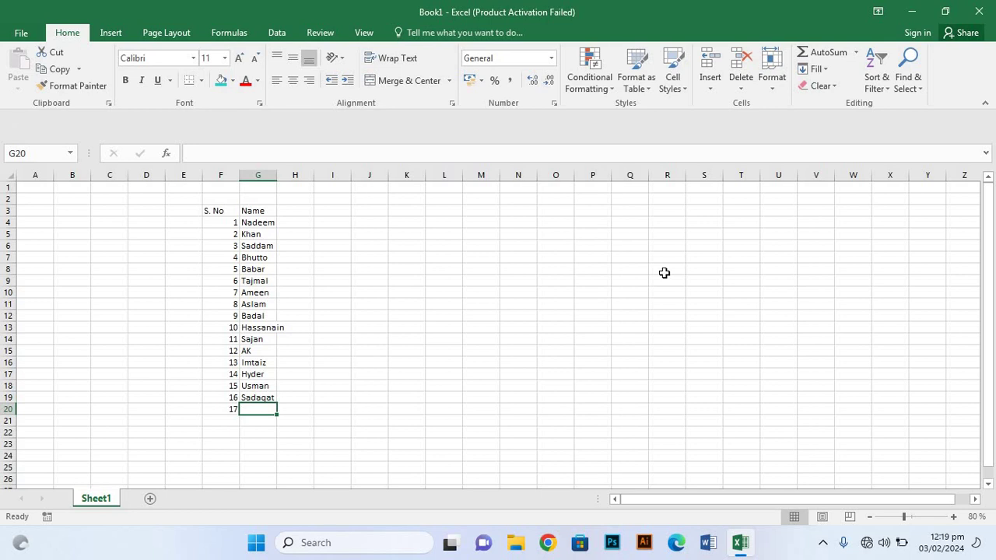
text(Khan)
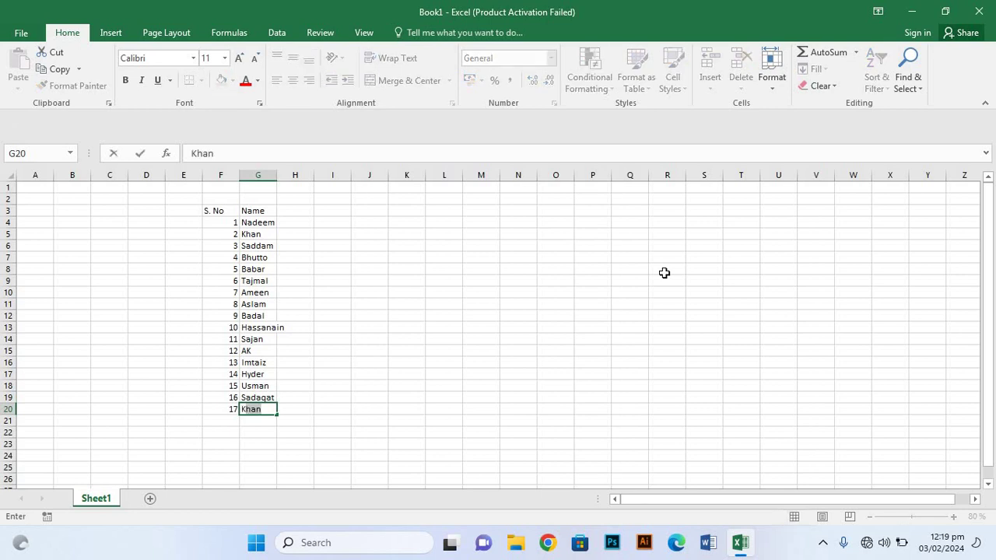
key(BackSpace)
key(BackSpace)
text(K)
key(Return)
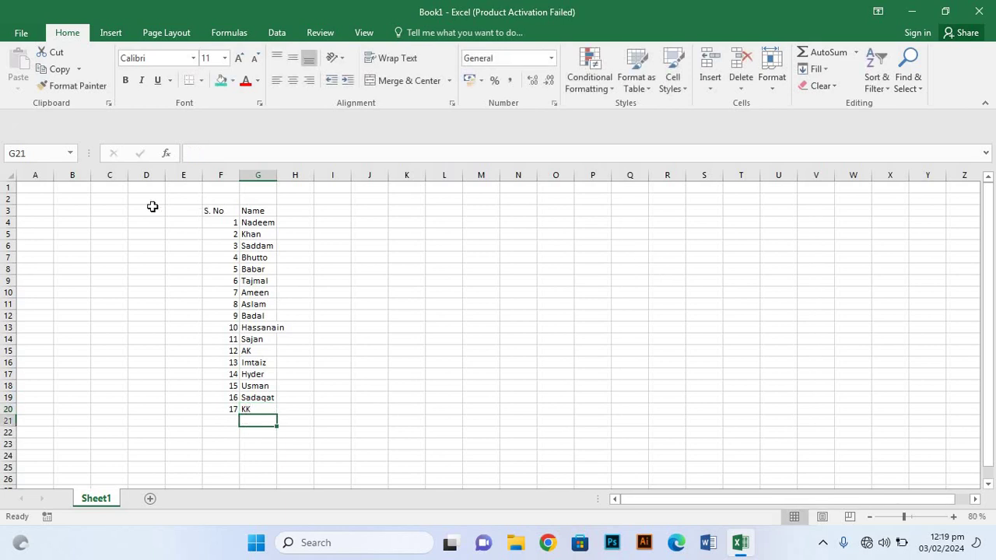
Widen column G to fit the names and add the heading 'Mark' in H3
click(294, 212)
drag(277, 178, 290, 178)
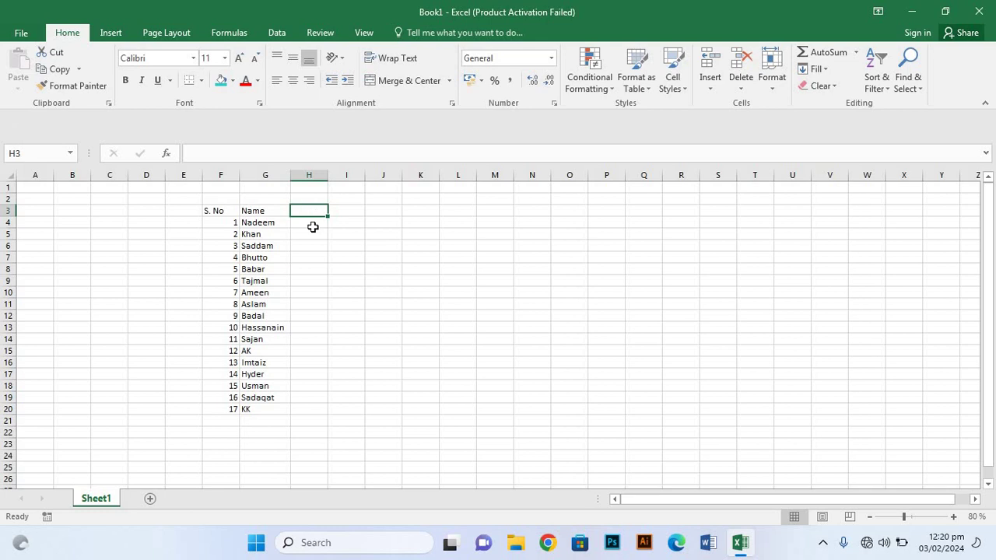
text(MA)
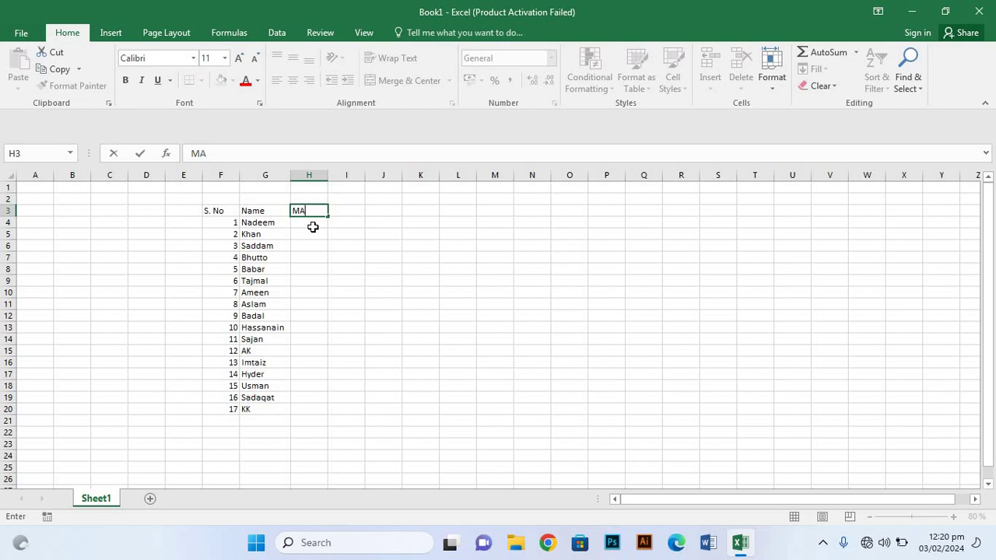
key(BackSpace)
text(a)
text(a)
key(BackSpace)
text(rk)
key(Return)
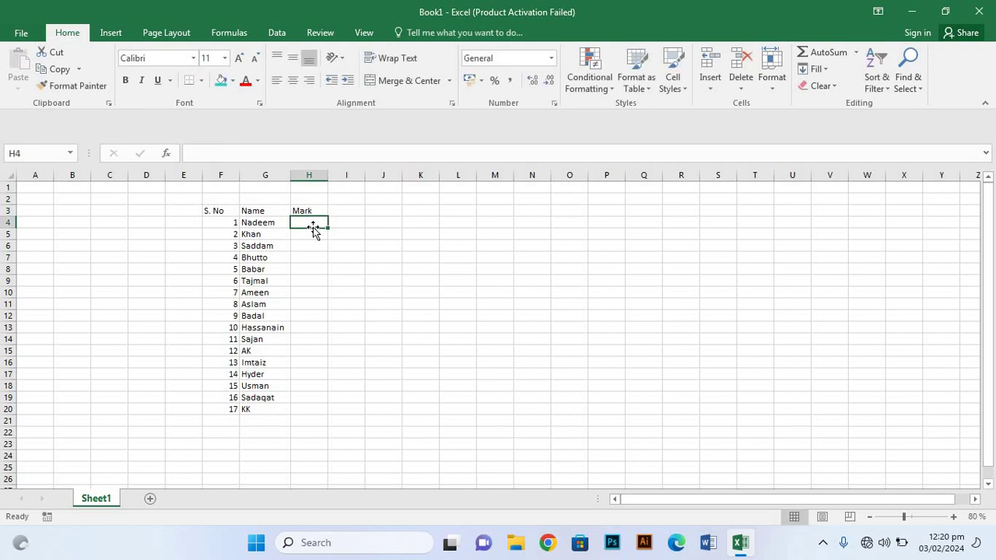
Enter marks 32, 54, 44 and 94 in H4:H7
text(32)
key(Return)
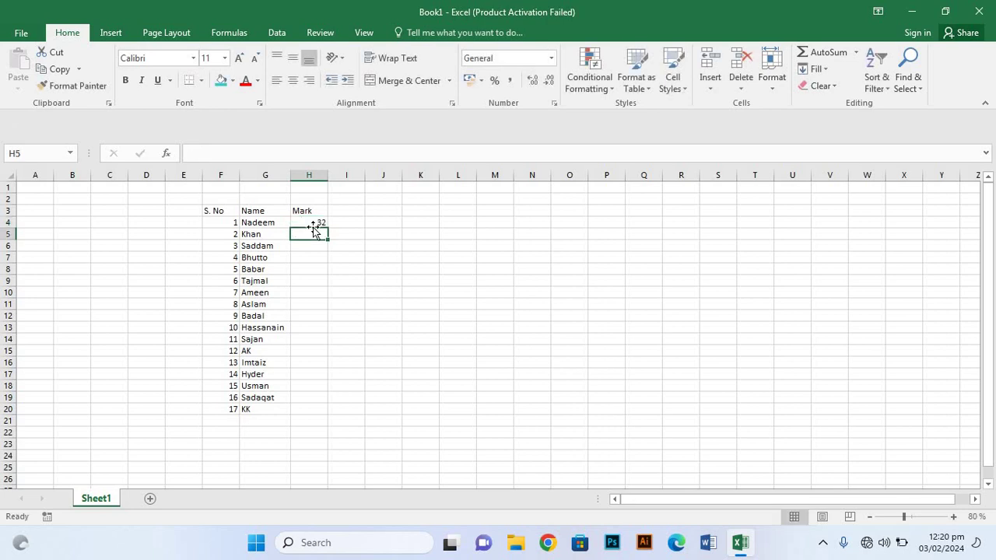
text(54)
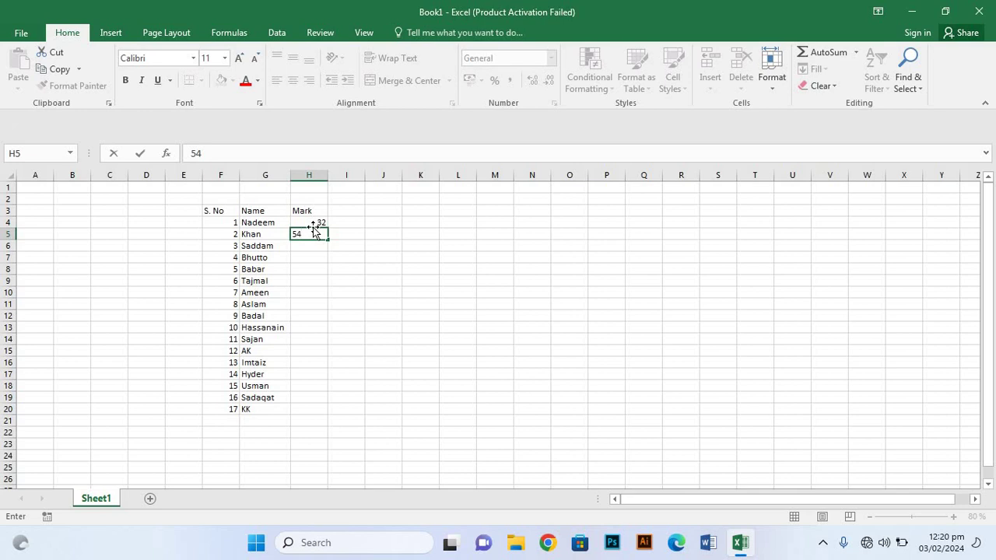
key(Return)
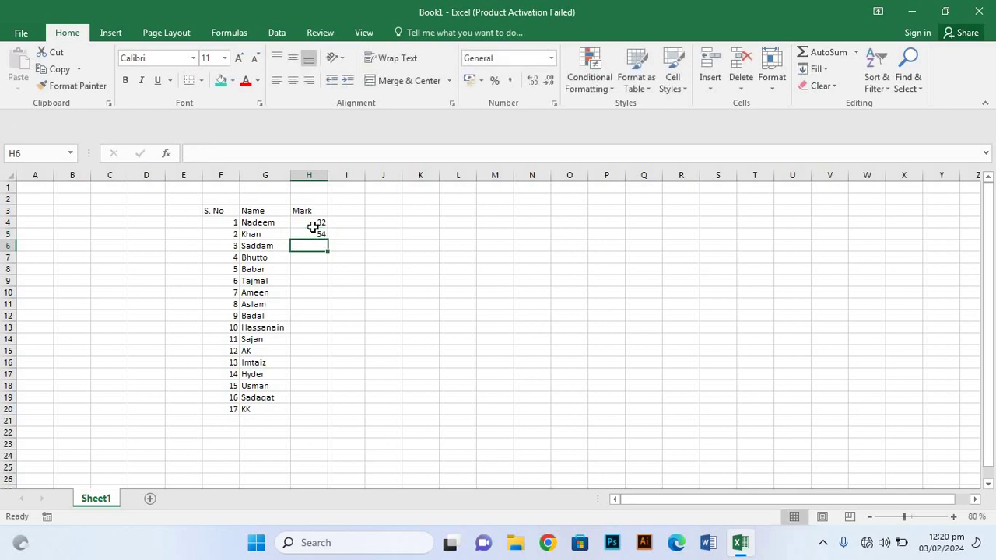
text(44)
key(Return)
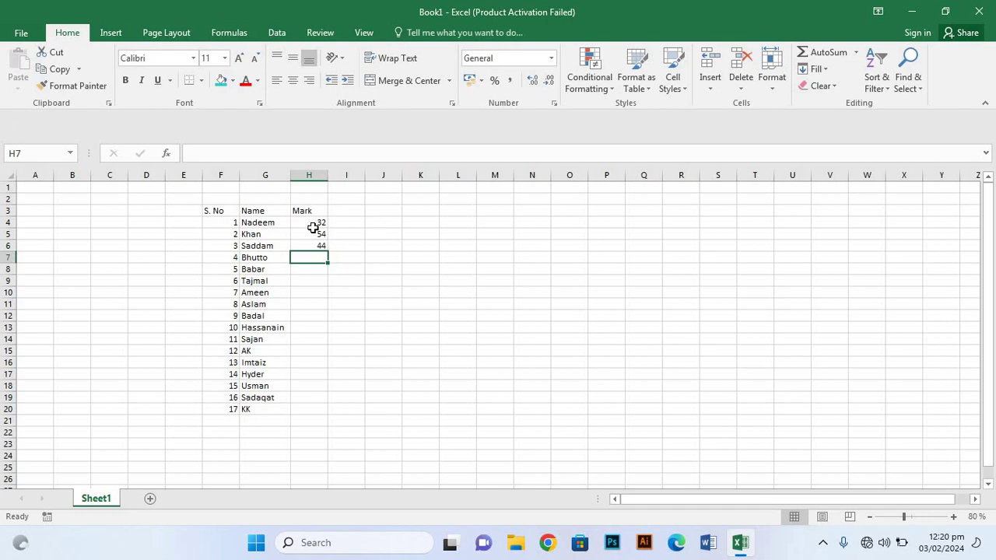
text(9)
text(4)
key(Return)
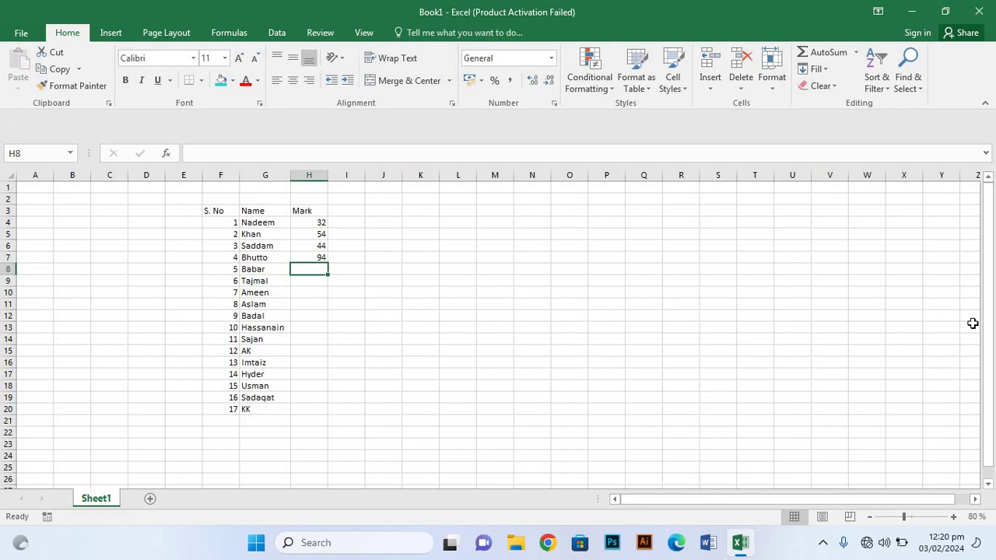
Enter marks 88, 8 and 38 in H8:H10, then type 18 in H11
text(88)
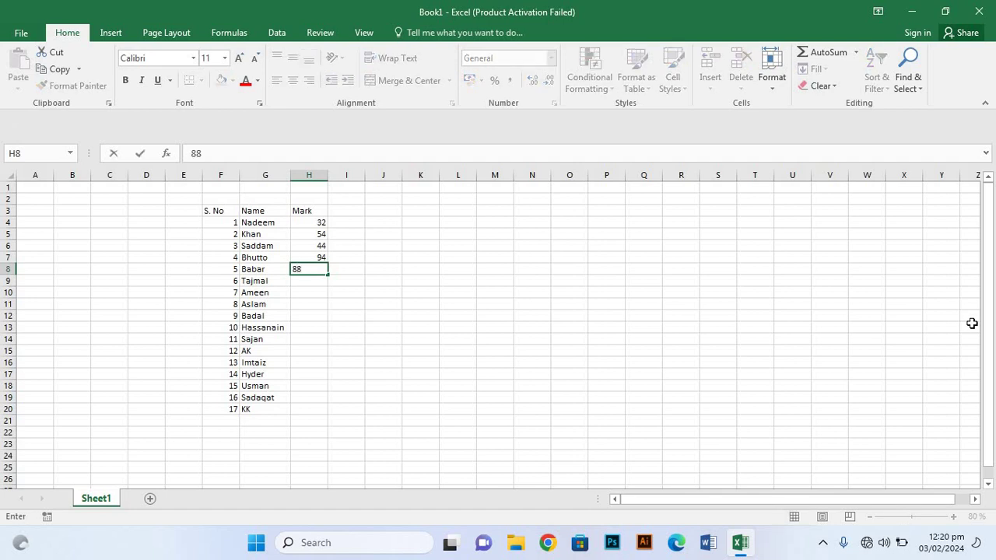
key(Return)
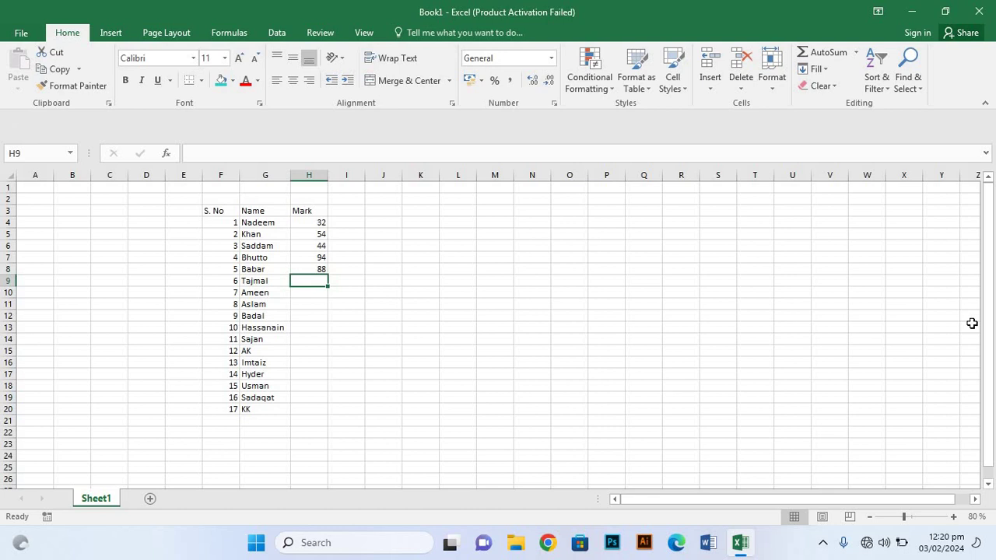
text(8)
key(Return)
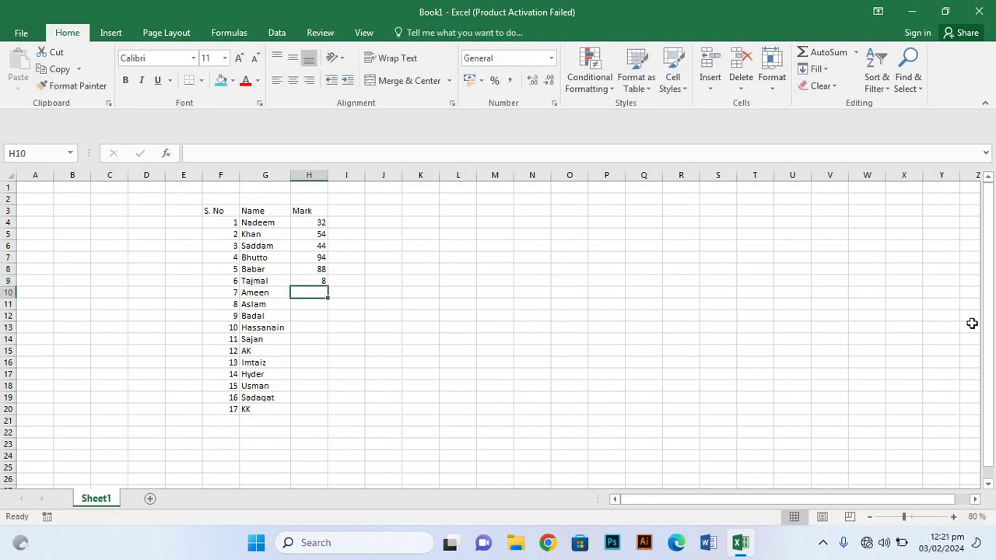
text(38)
key(Return)
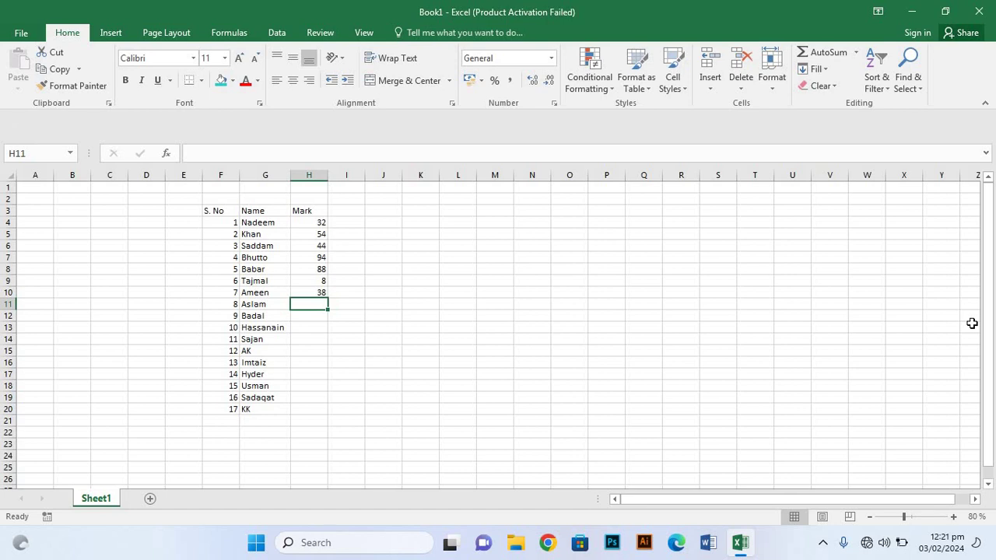
text(18)
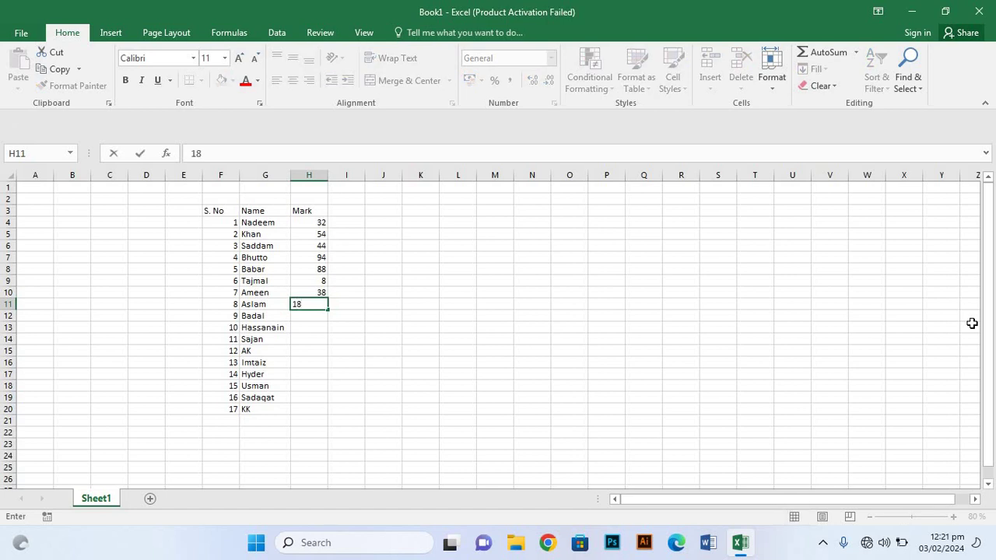
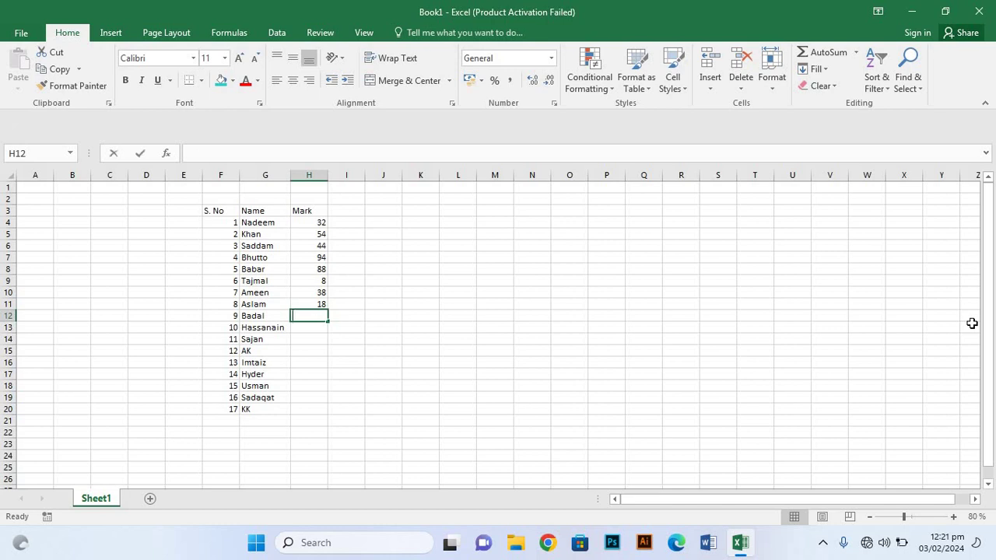
Enter the marks 78, 13, 38, 41 and 50 down column H from H12
text(78)
key(Return)
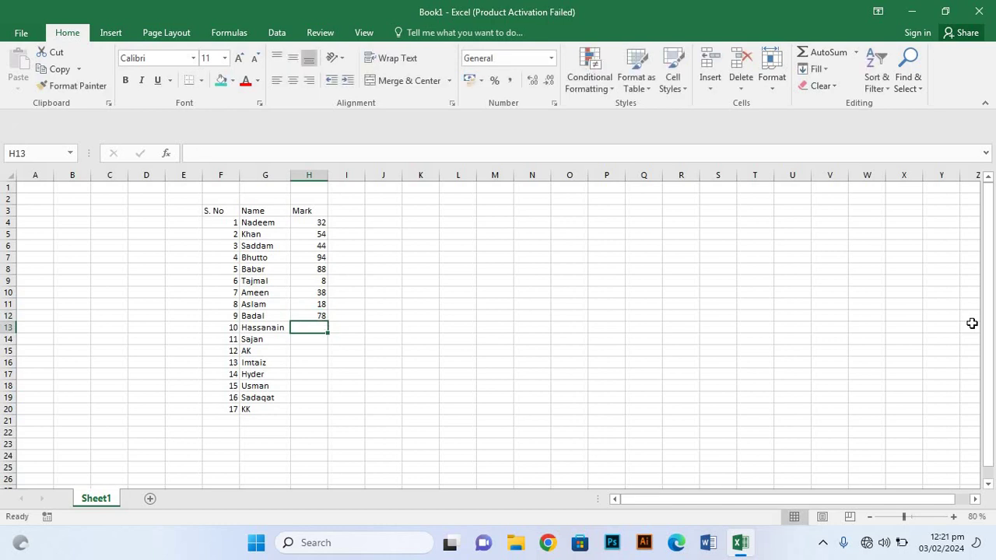
text(13)
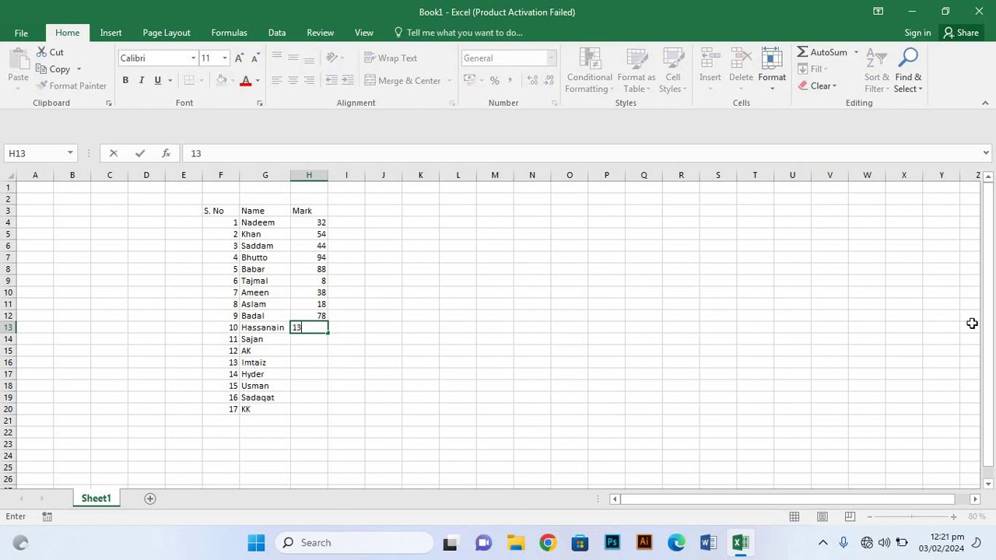
key(Return)
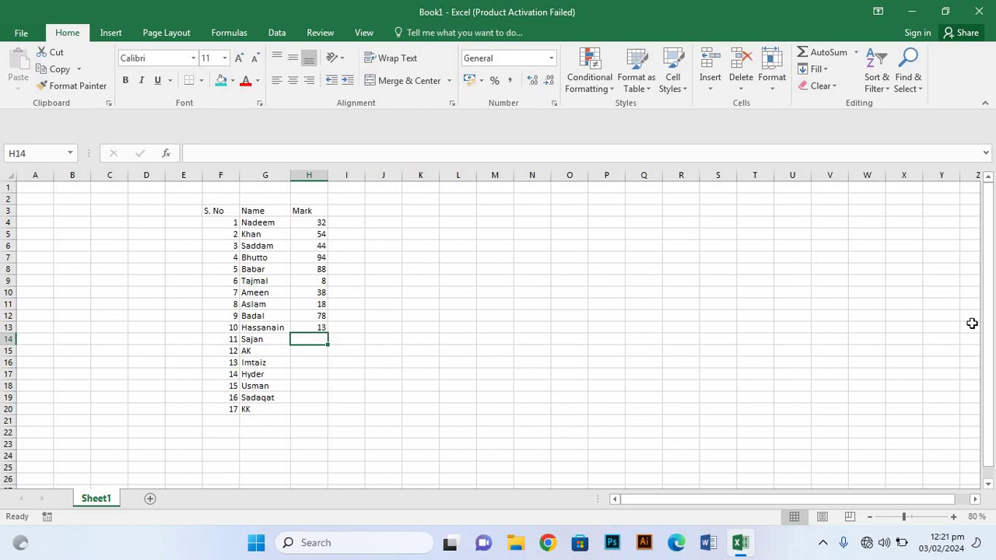
text(38)
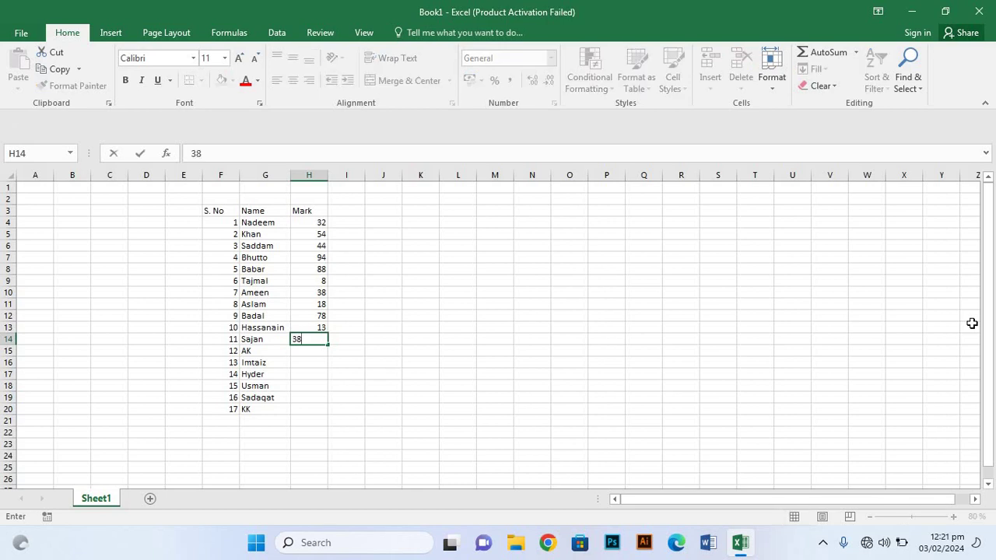
key(Return)
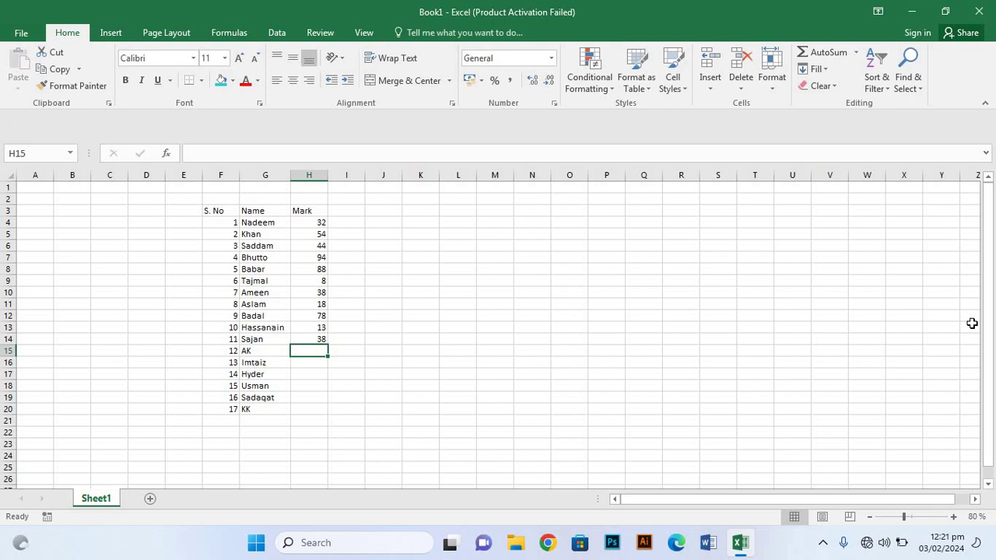
text(41)
key(Return)
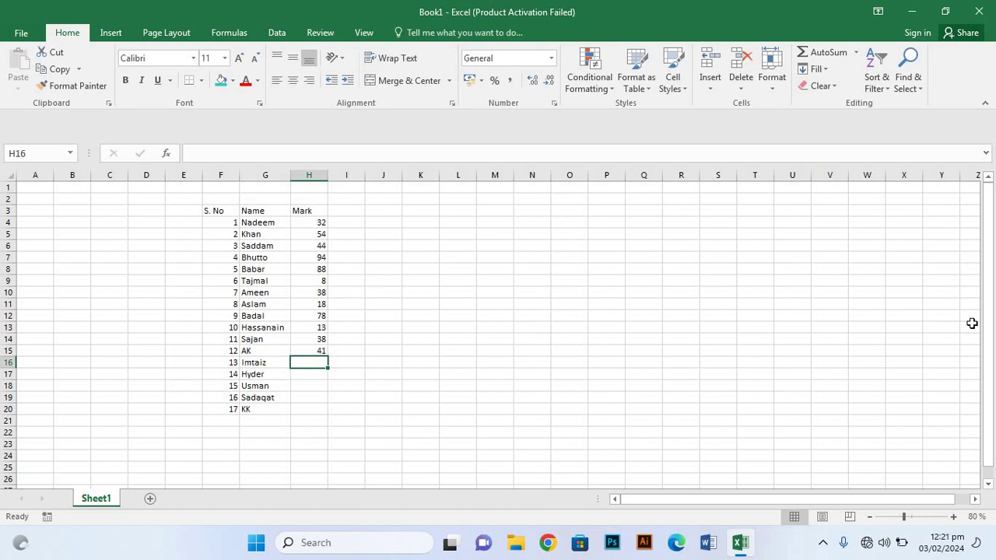
text(50)
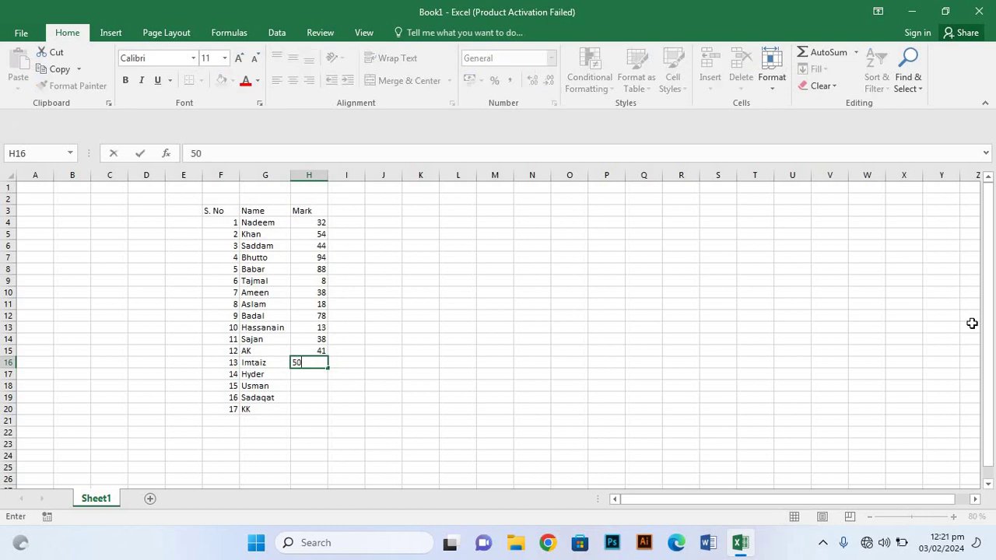
key(Return)
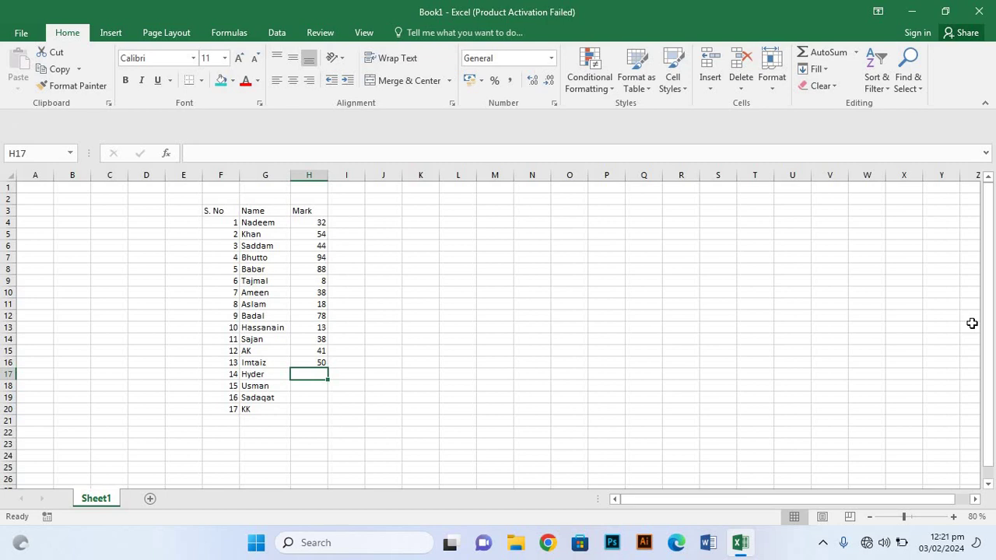
Continue the Mark column with 58, 42, 80 and 76
text(5)
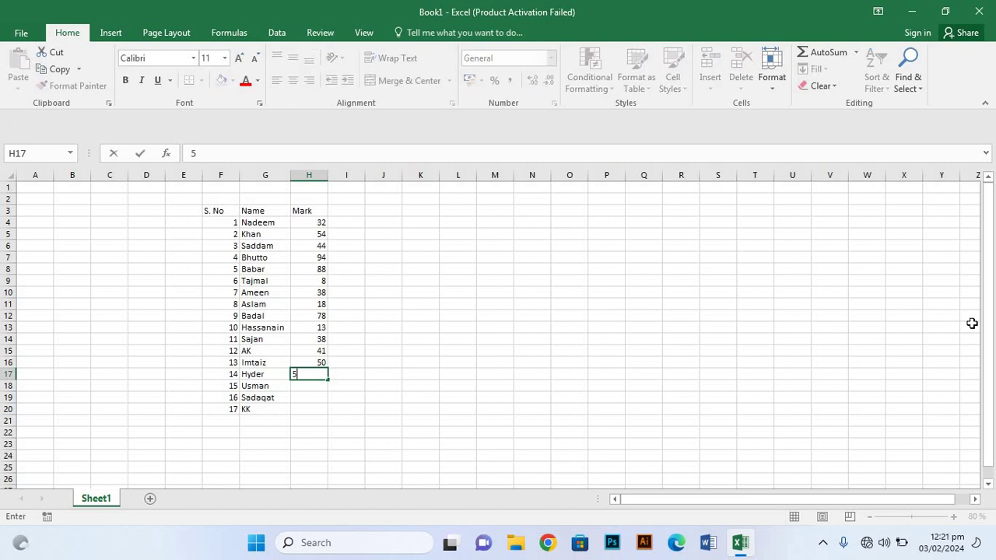
text(8)
key(Return)
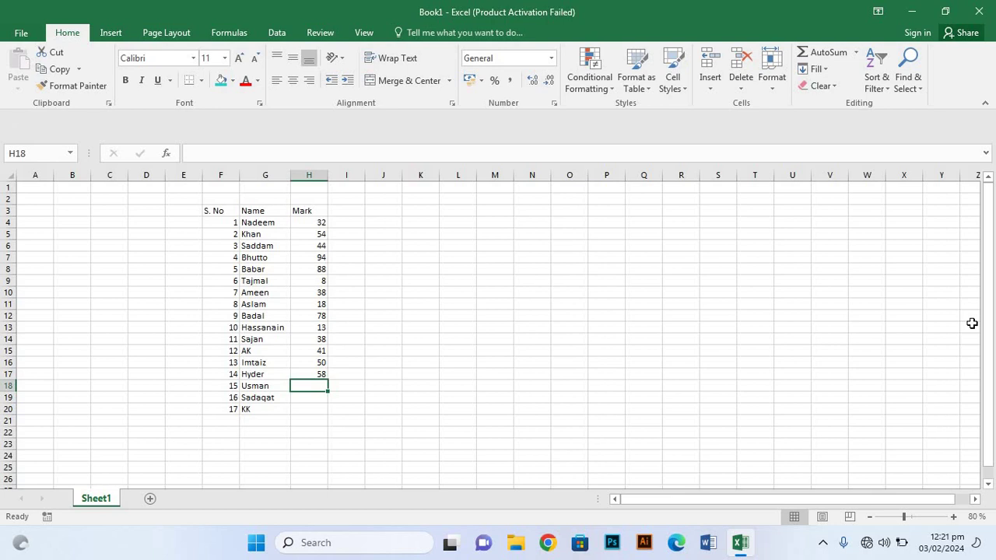
text(42)
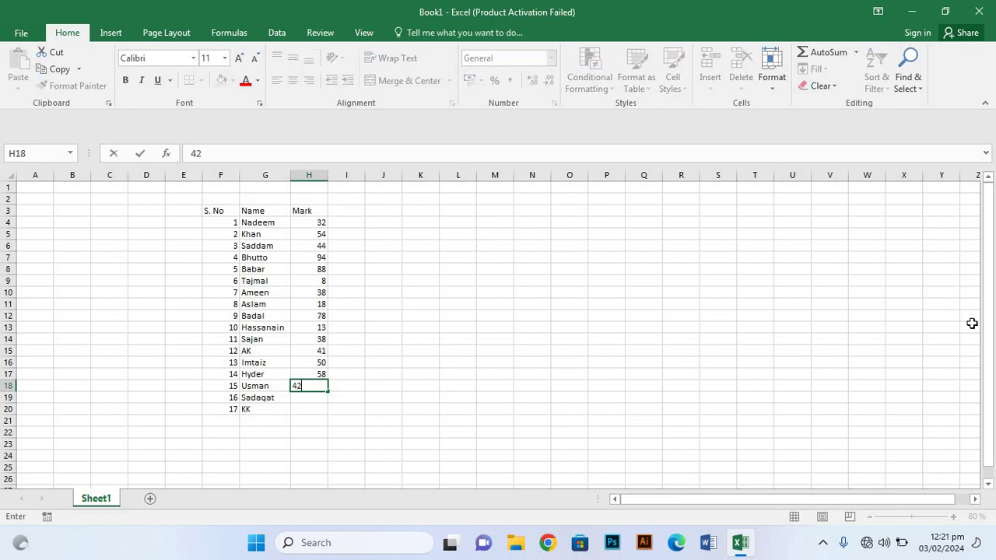
key(Return)
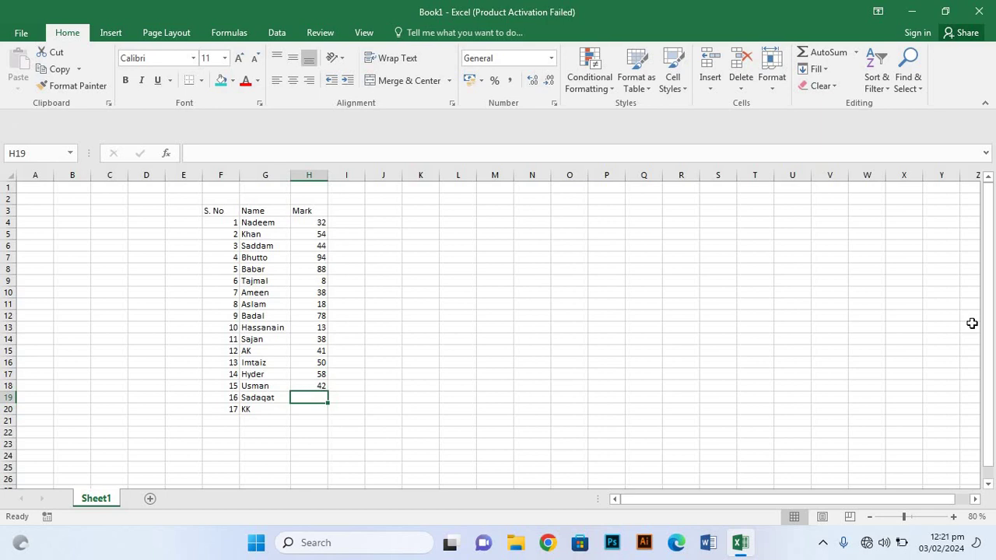
text(80)
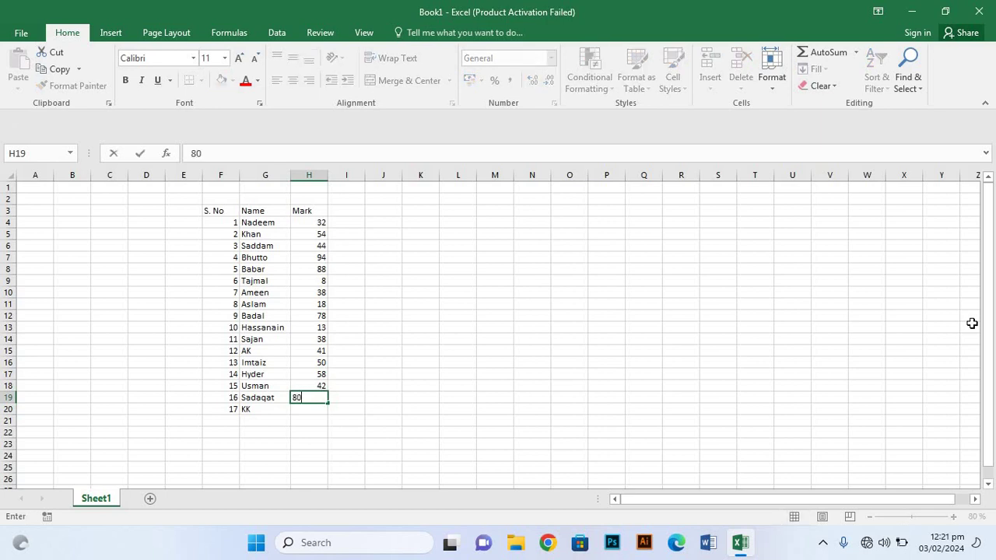
key(Return)
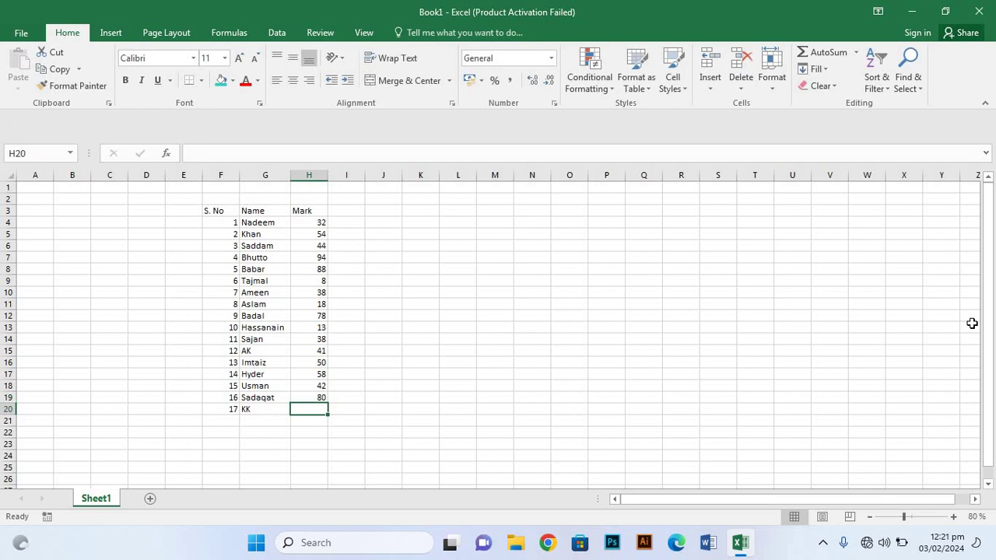
text(7)
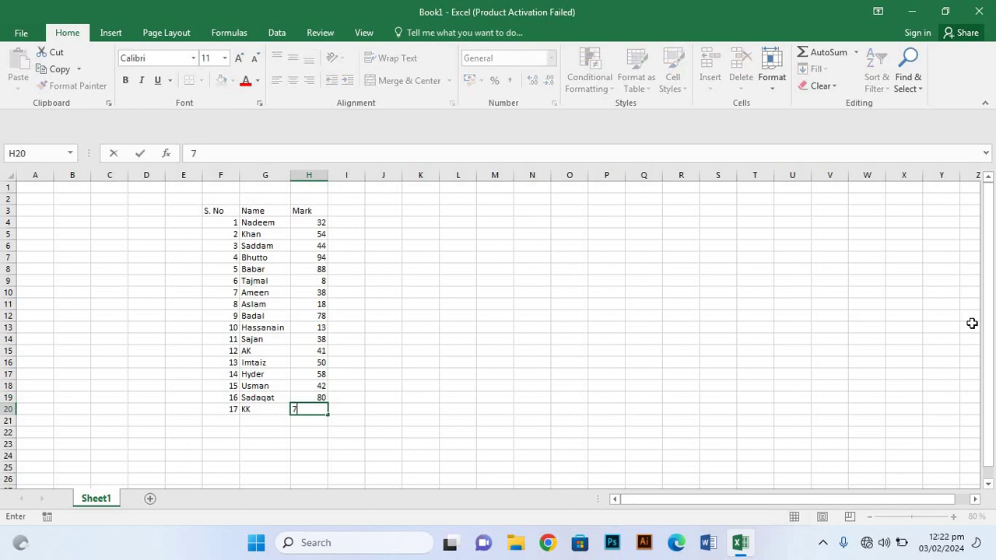
text(6)
Add a 'Grade' heading in I3 and narrow column J into a thin spacer
click(344, 216)
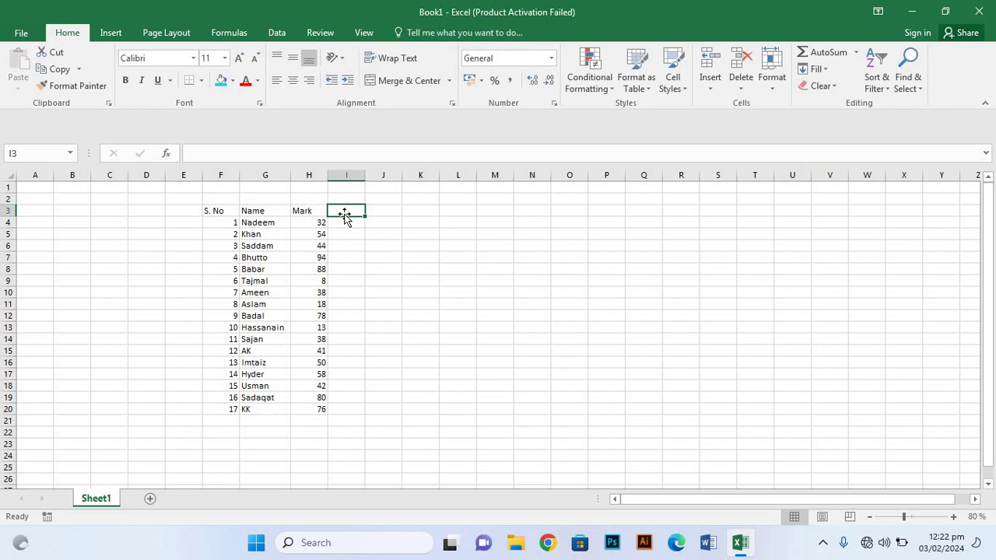
text(Ge)
key(BackSpace)
text(r)
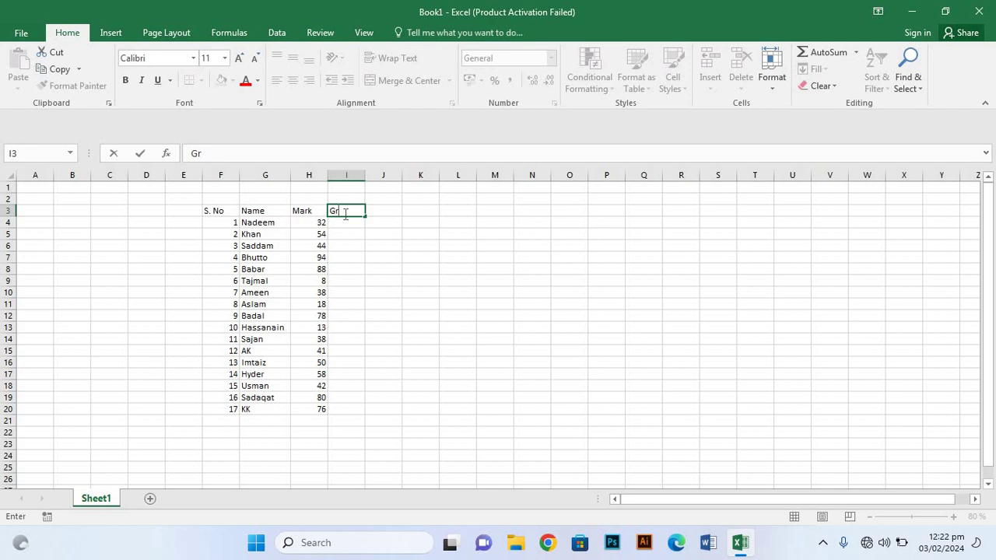
text(ade)
click(358, 305)
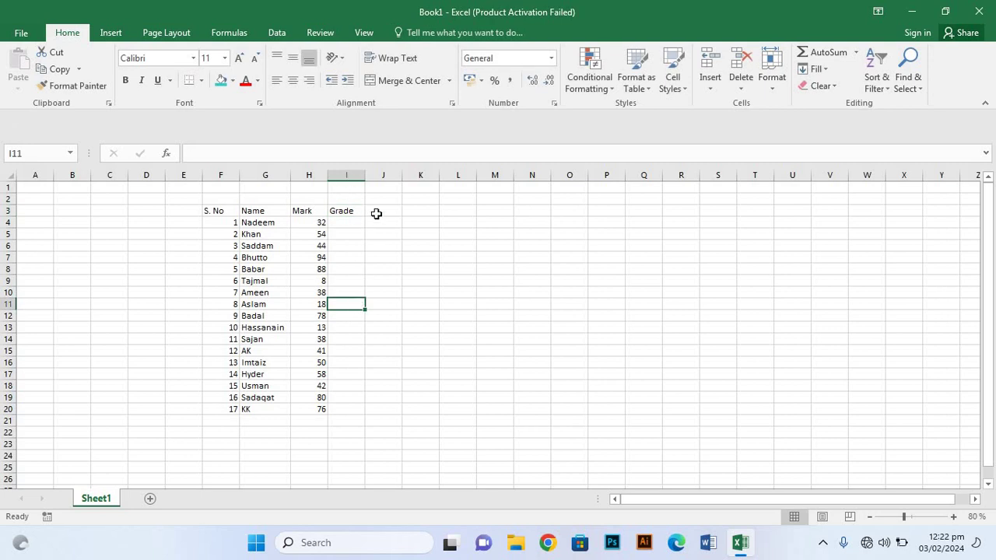
click(417, 213)
drag(403, 175, 379, 177)
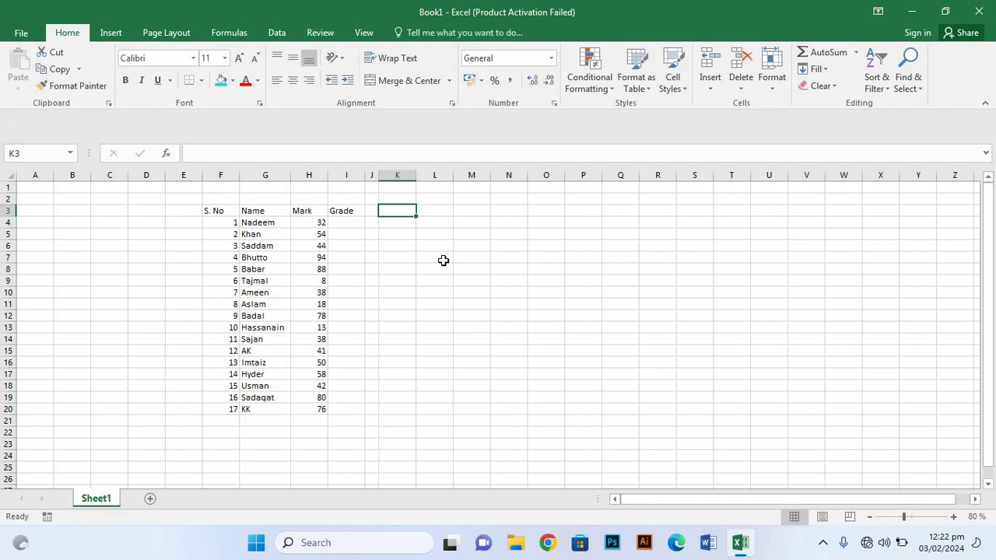
Title the lookup table 'Mark', merged and centred across K3:L3
text(Mark)
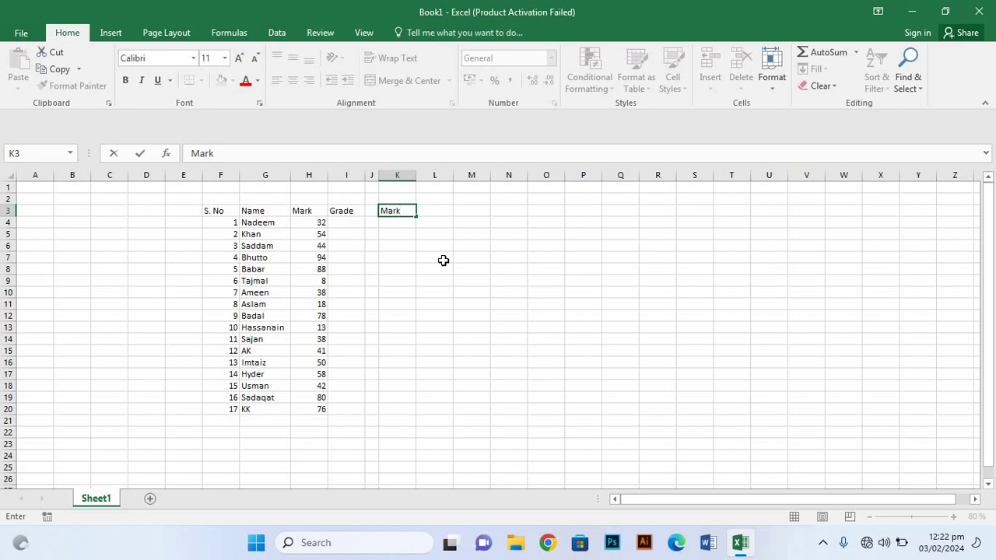
key(shift+Right)
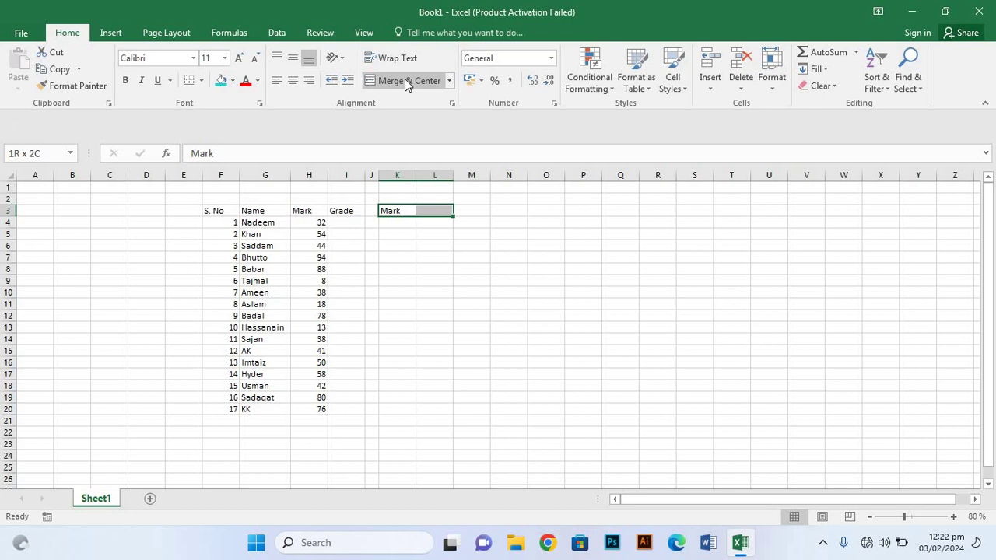
click(404, 78)
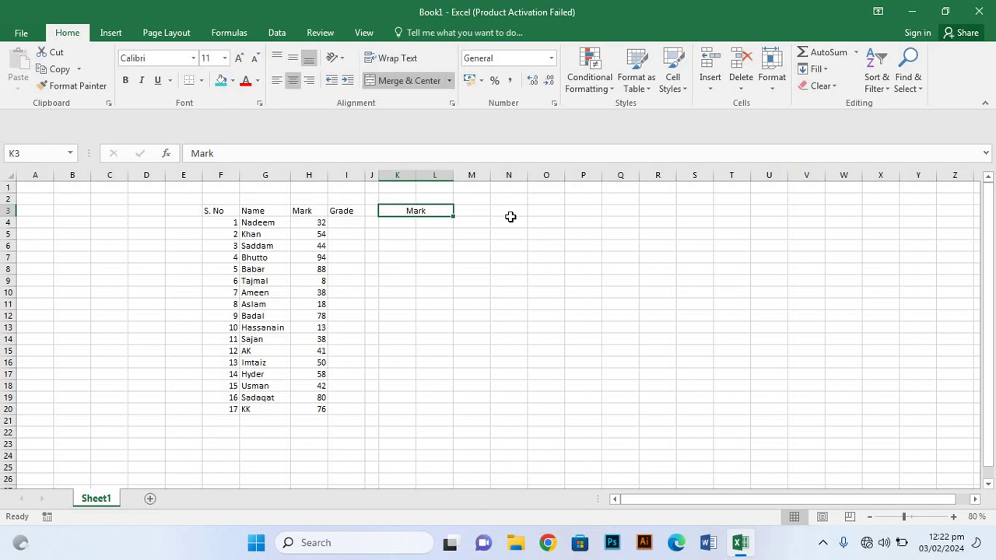
Enter lower bounds 0, 33, 46, 61, 76 and 91 in K4:K9
click(394, 223)
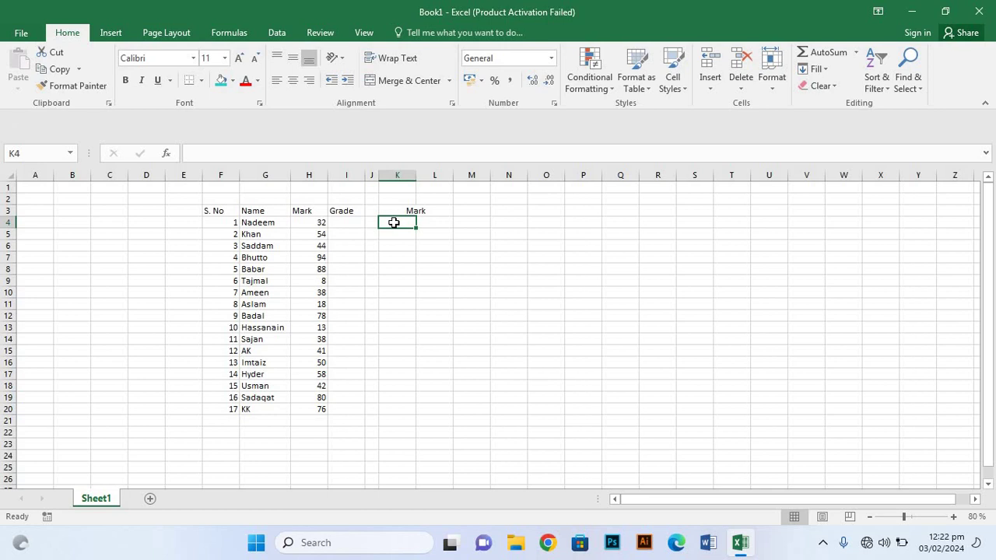
text(0)
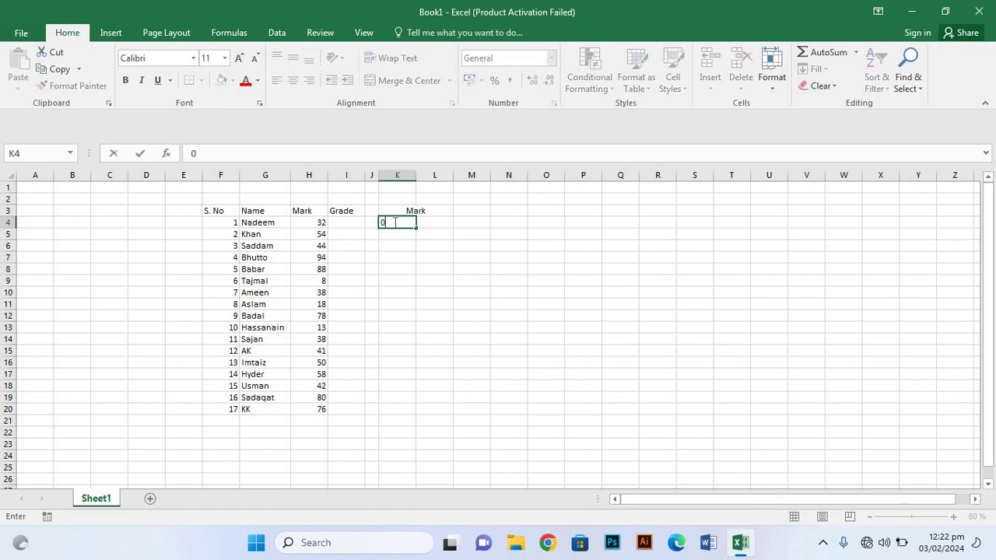
key(Return)
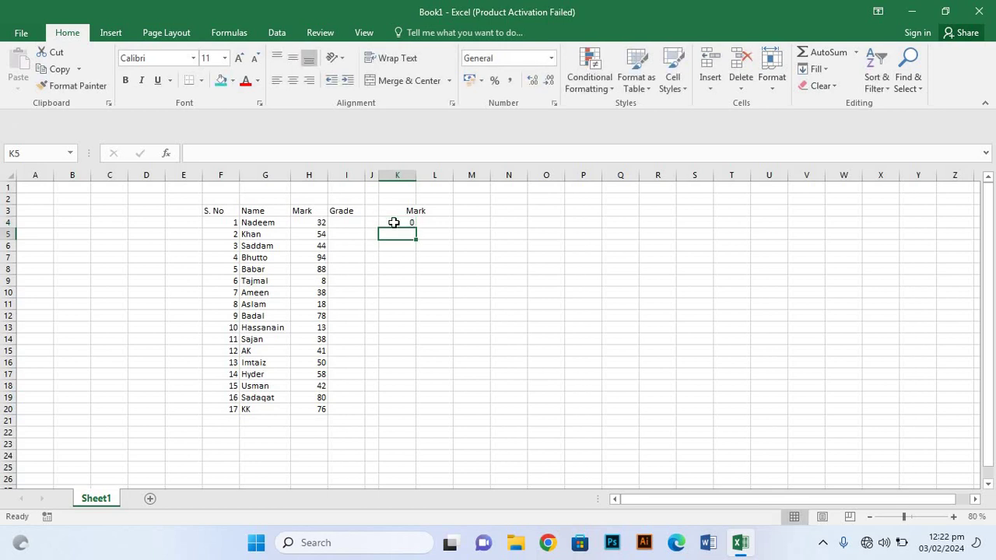
text(33)
key(Return)
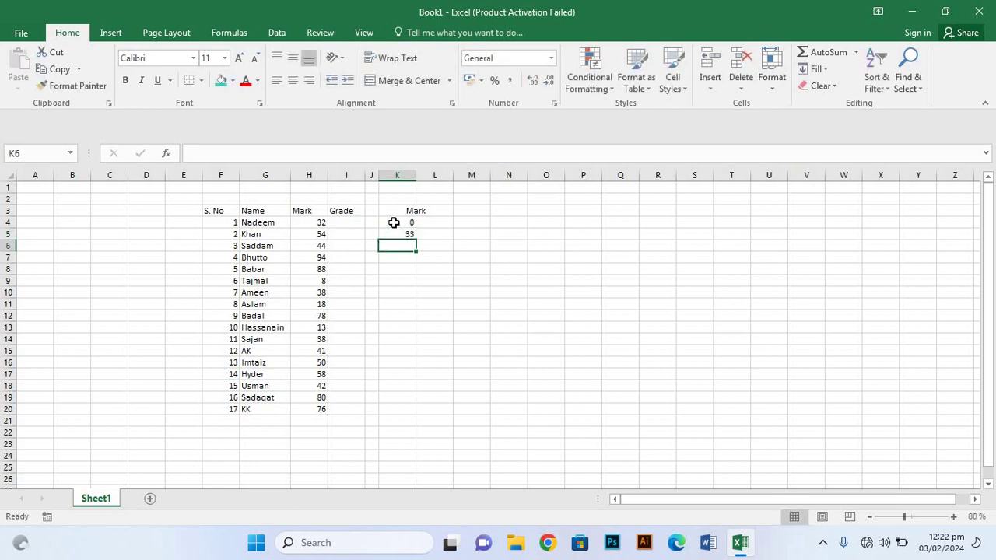
text(46)
key(Return)
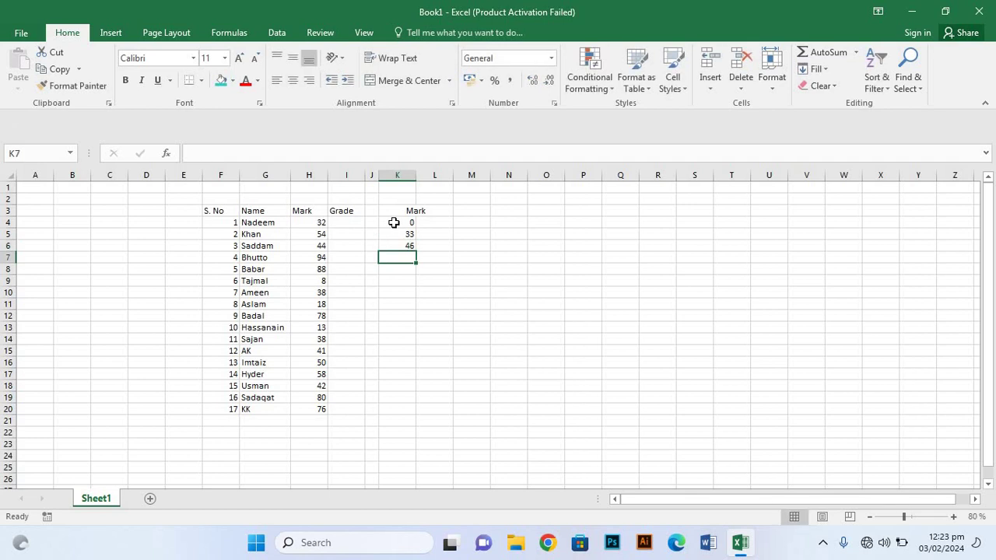
text(61)
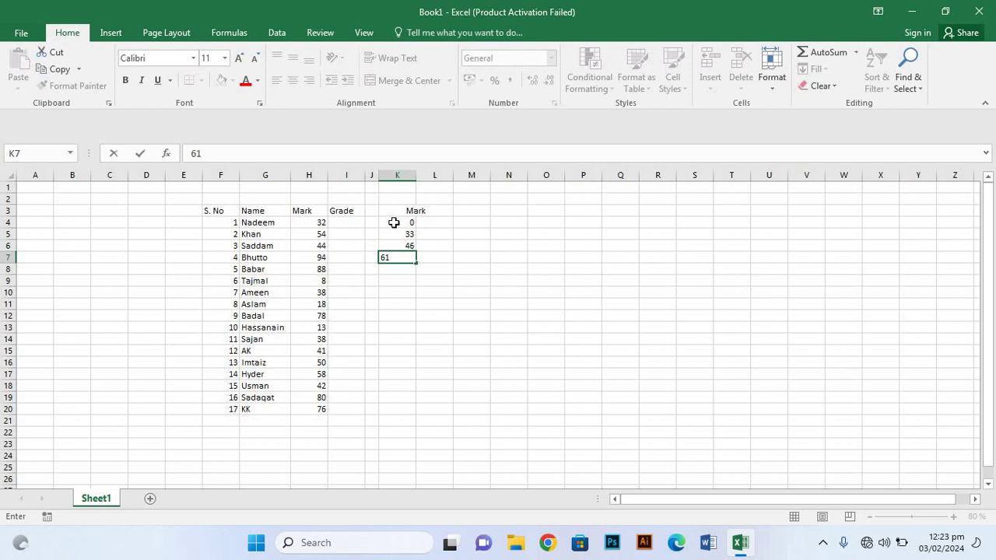
key(Return)
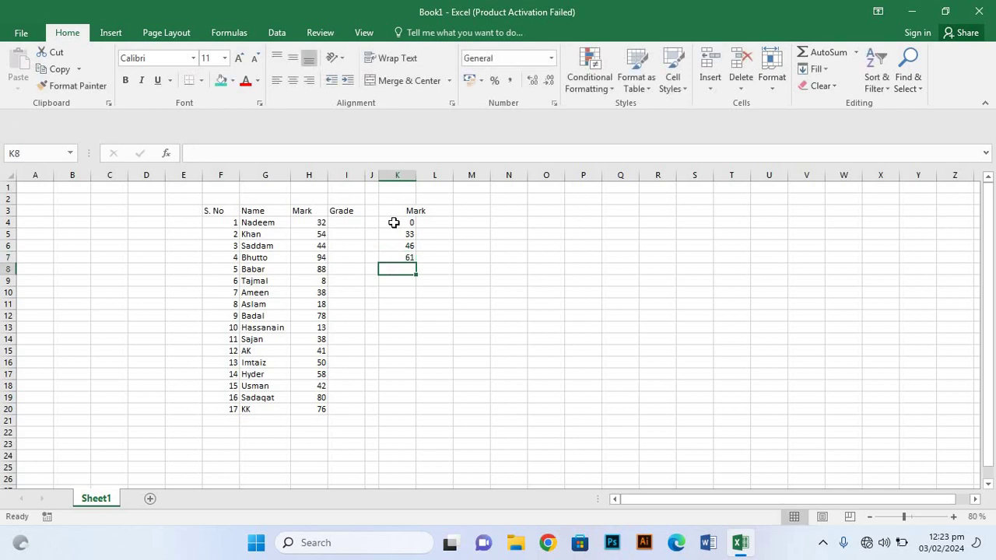
text(76)
key(Return)
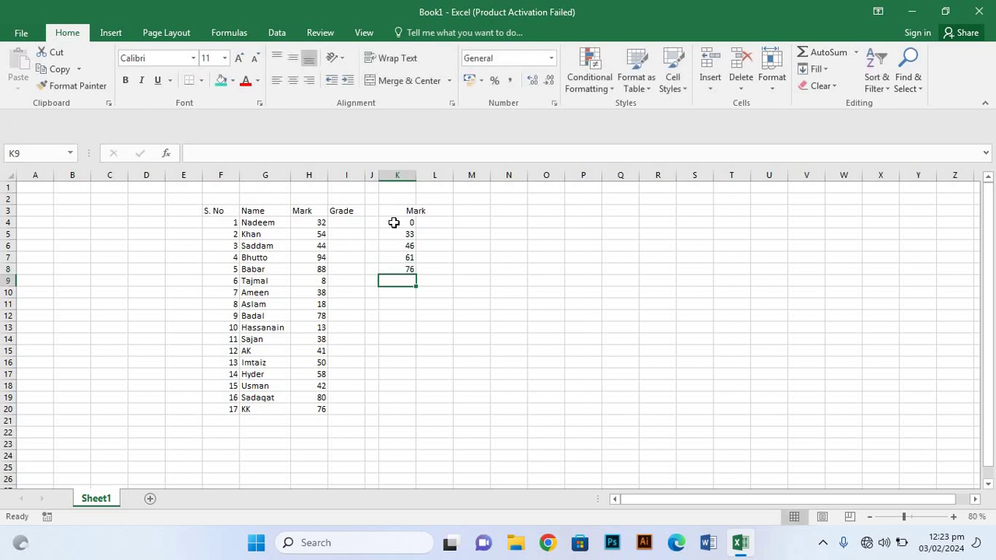
text(91)
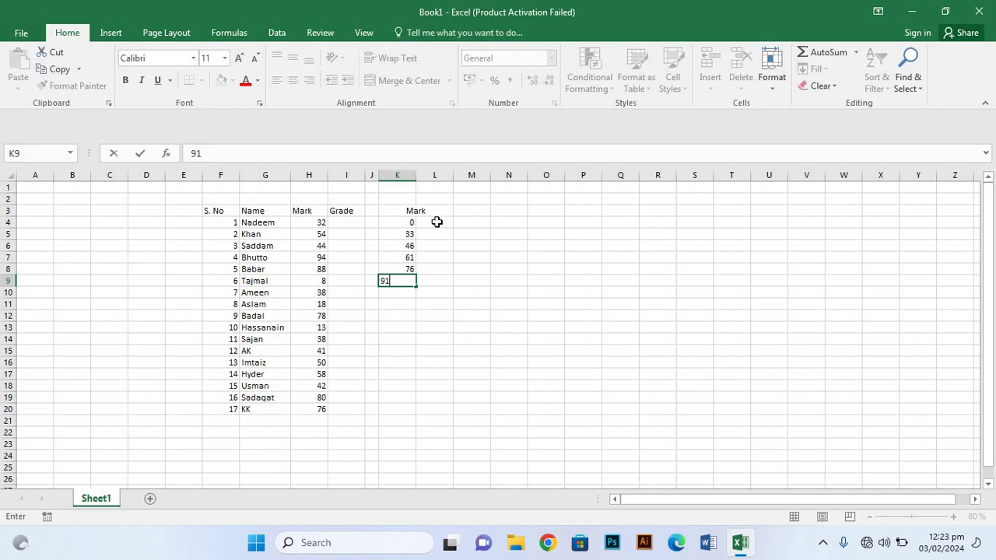
Enter upper limits 32, 45, 60, 75, 90 and 100 in L4:L9
click(434, 223)
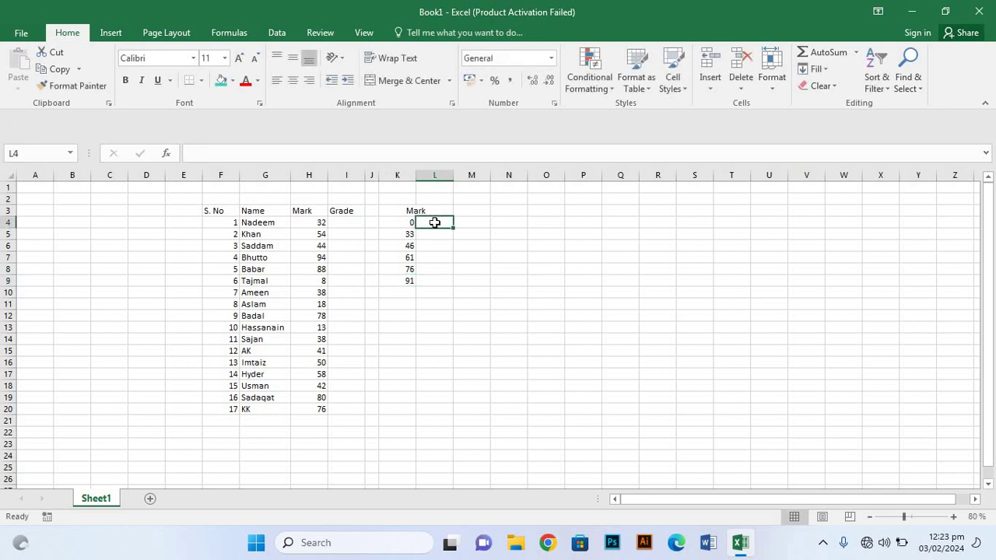
text(32)
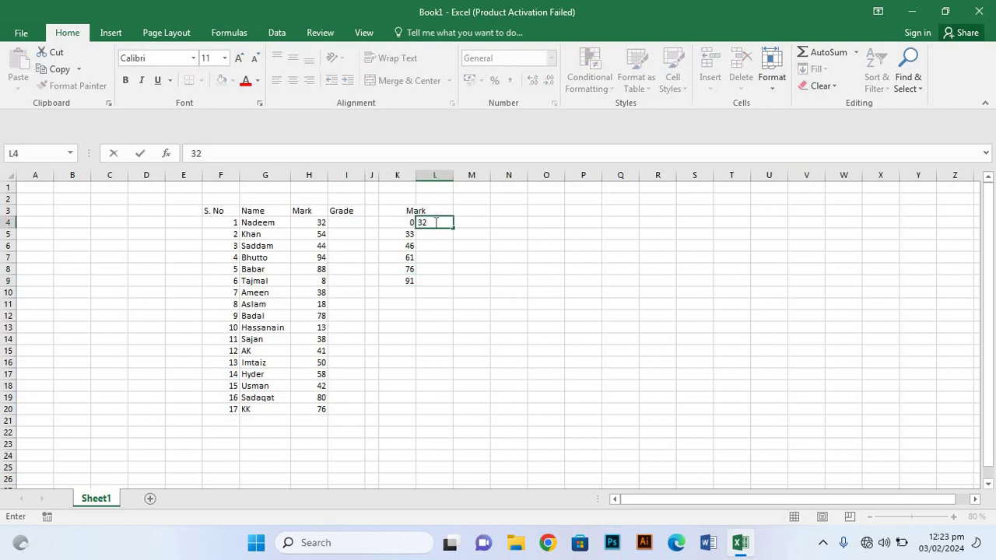
key(Return)
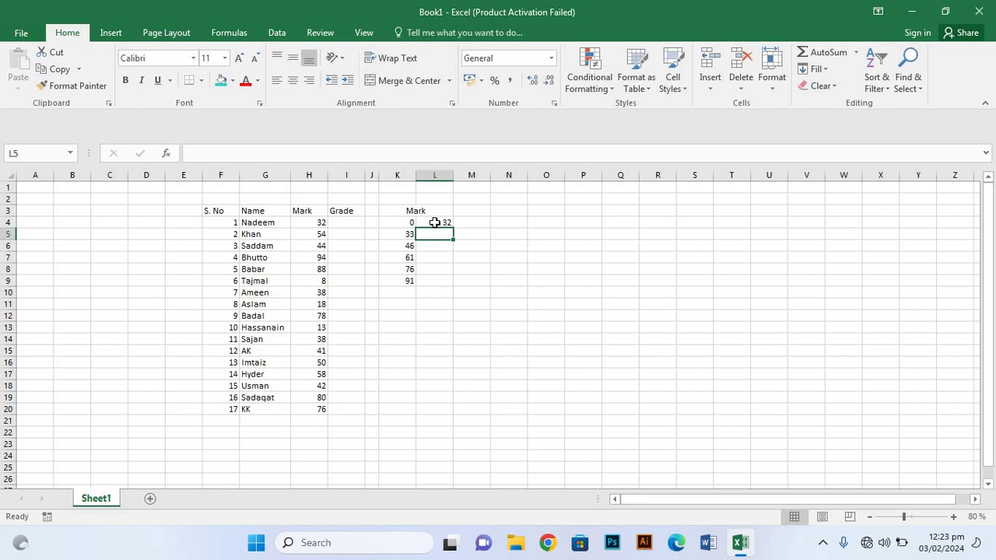
text(45)
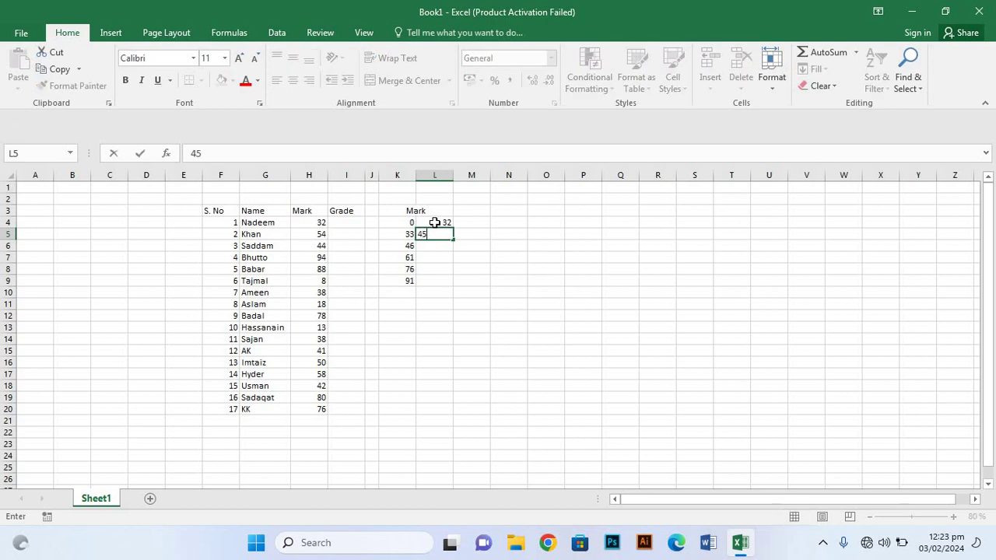
key(Return)
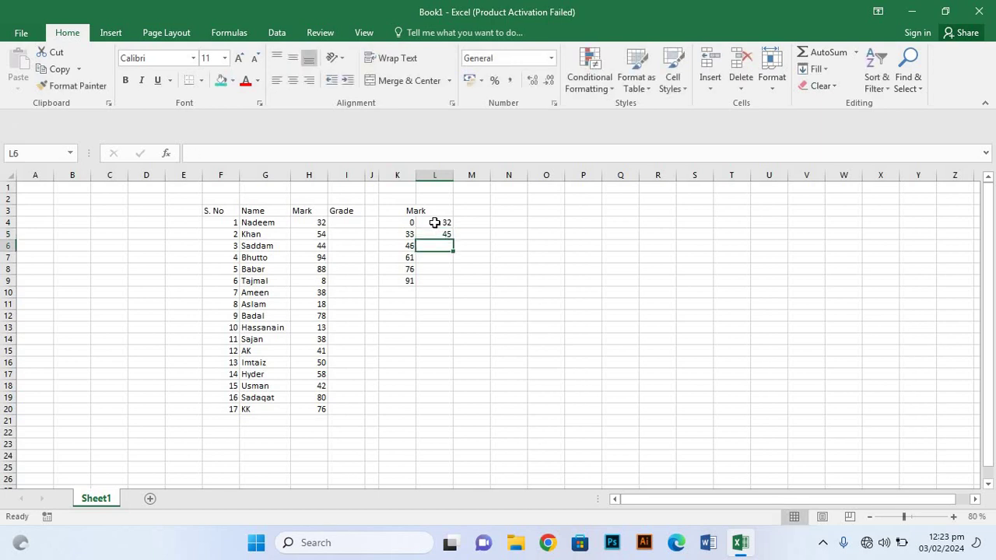
text(6)
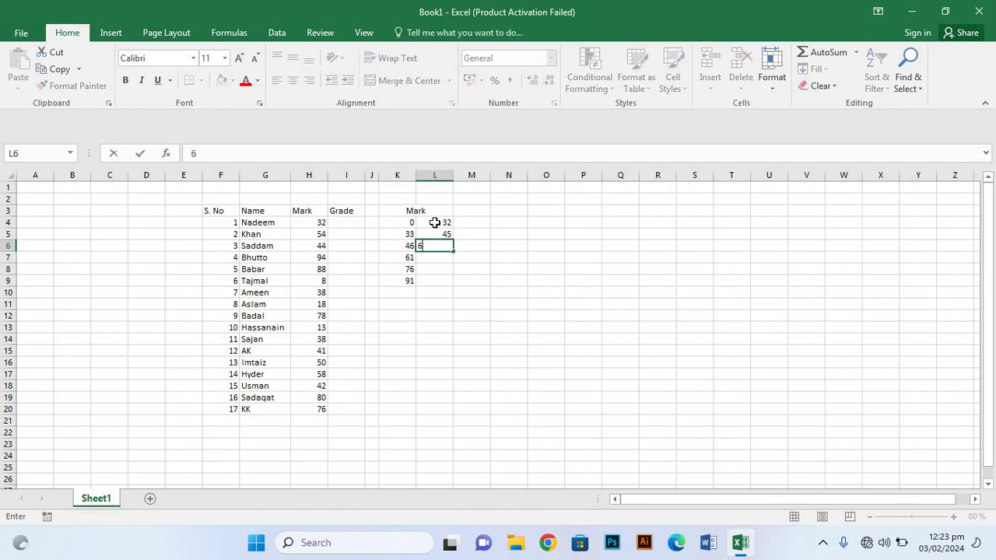
text(0)
key(Return)
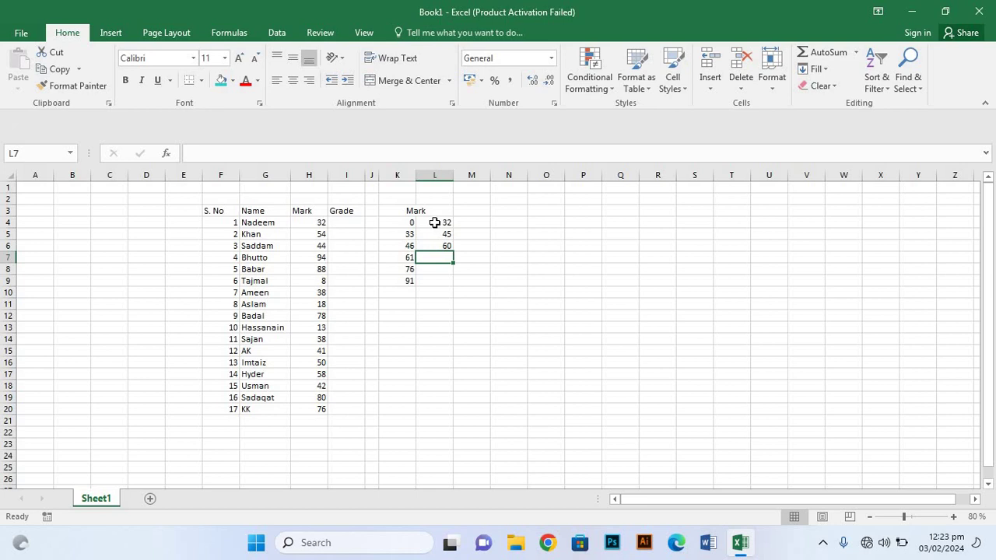
text(7)
text(5)
key(Return)
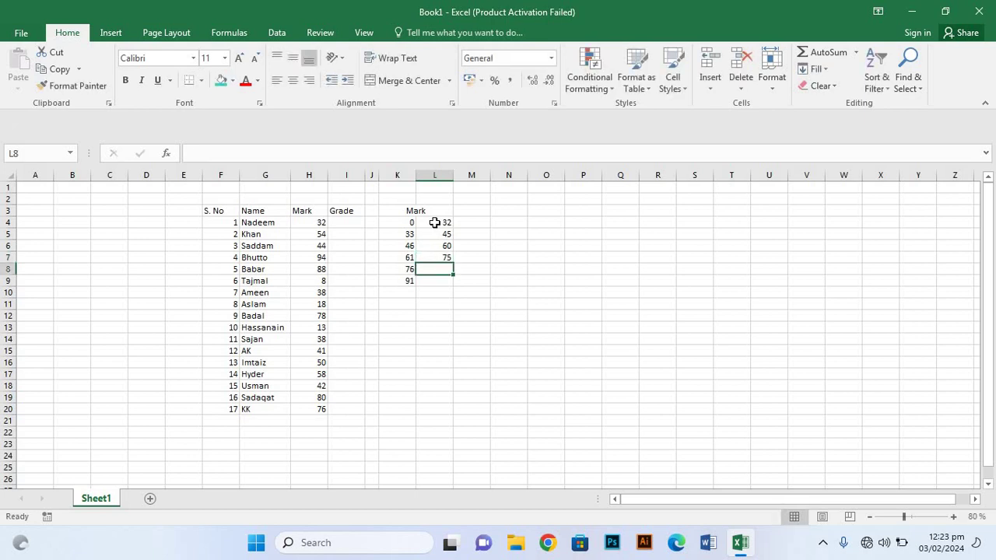
text(90)
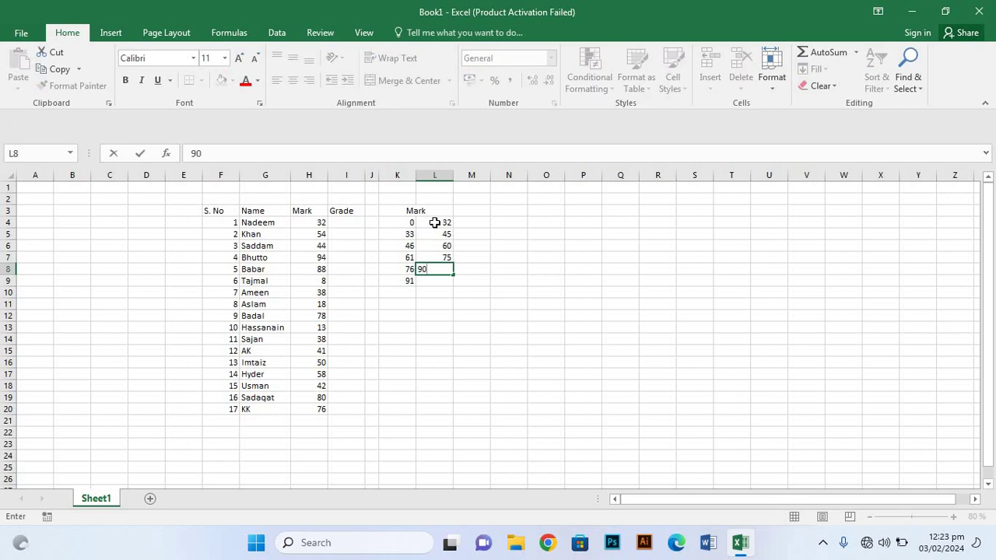
key(Return)
text(100)
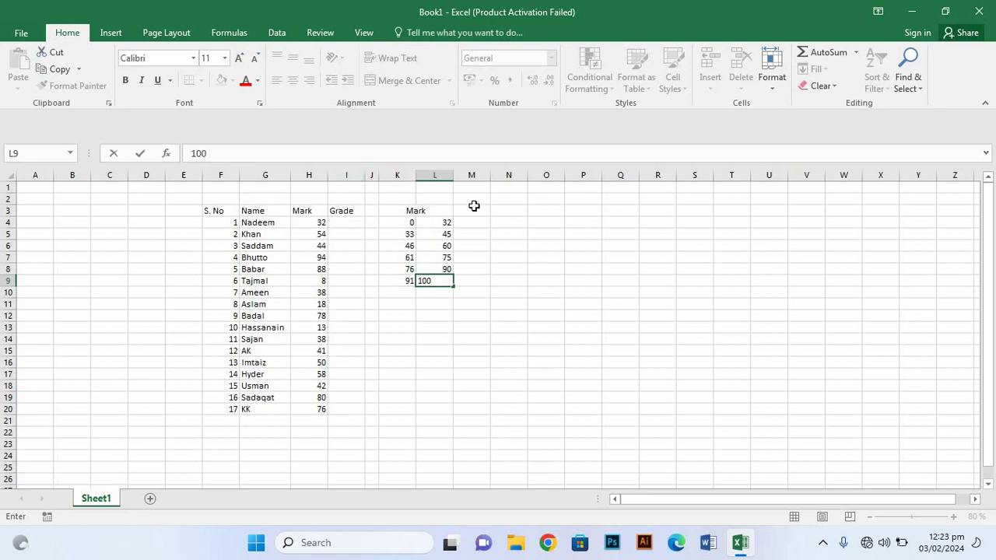
click(474, 209)
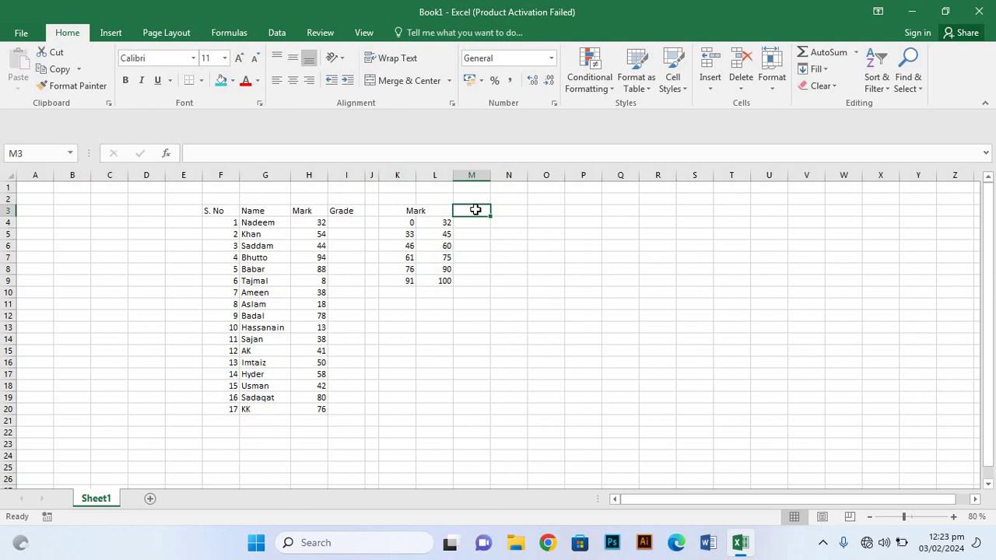
Add a 'Grade' heading in M3 for the lookup table
text(G)
text(e)
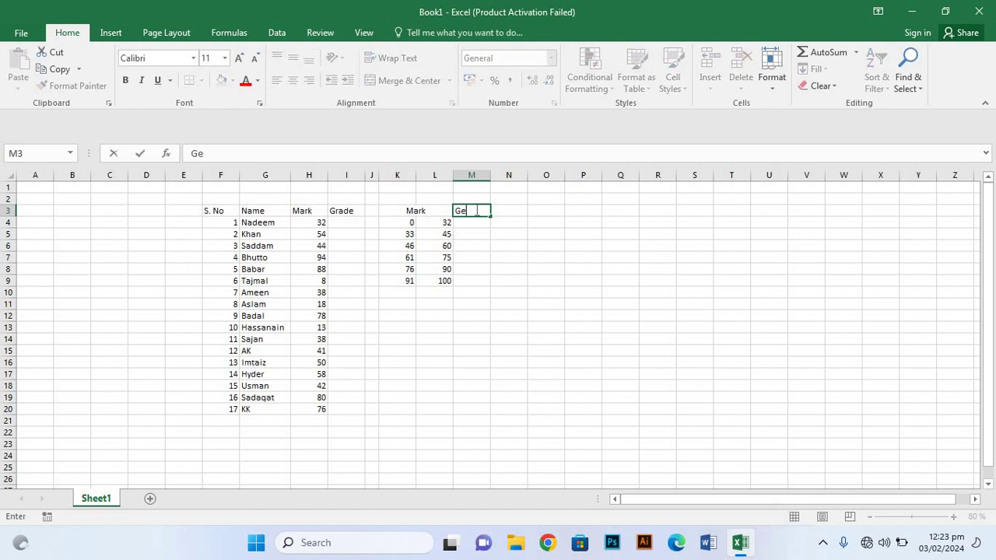
key(BackSpace)
text(rad)
text(e)
key(Return)
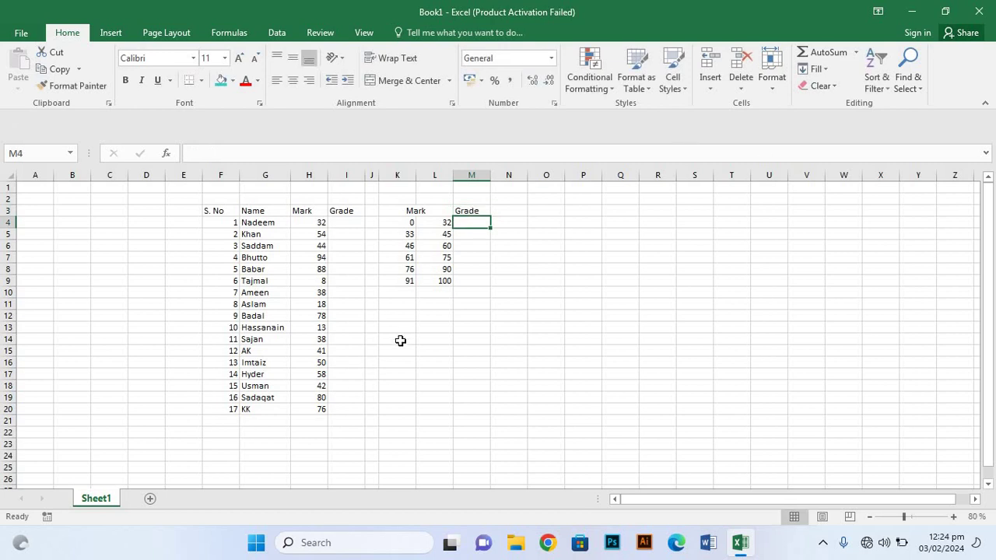
Assign grade F to the 0–32 range in M4
text(F)
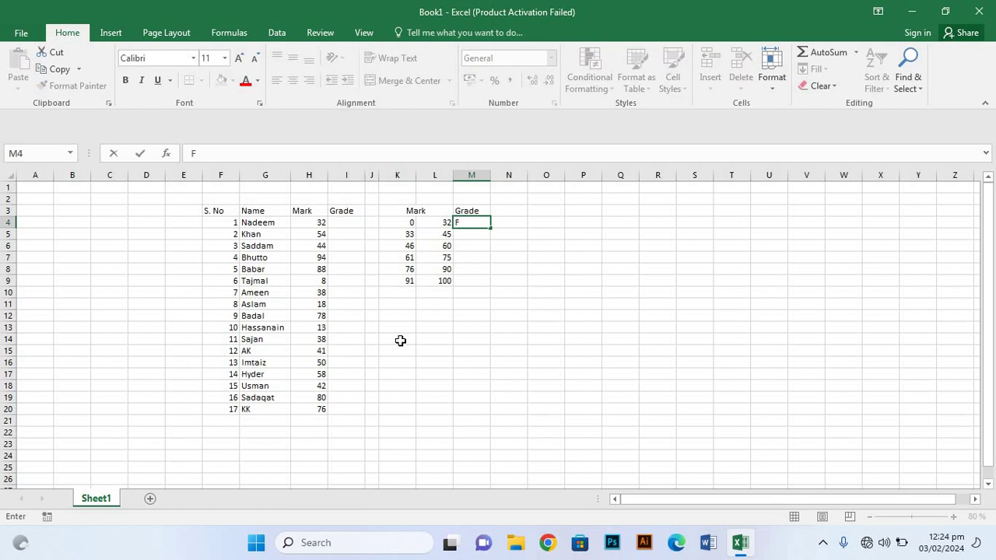
key(shift+Down)
key(Down)
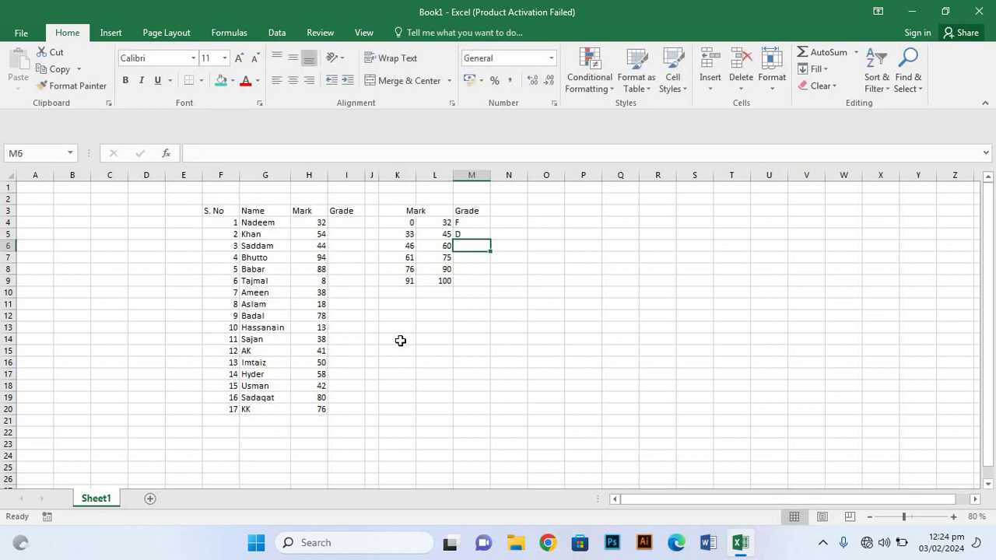
Enter grades C, B, A and A+ in M6:M9 to finish the lookup table
text(C)
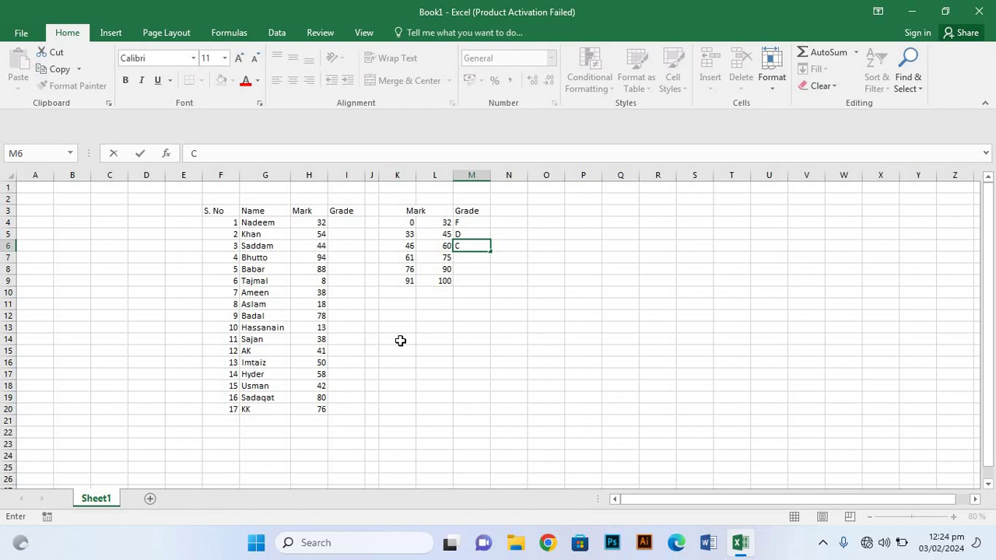
key(Return)
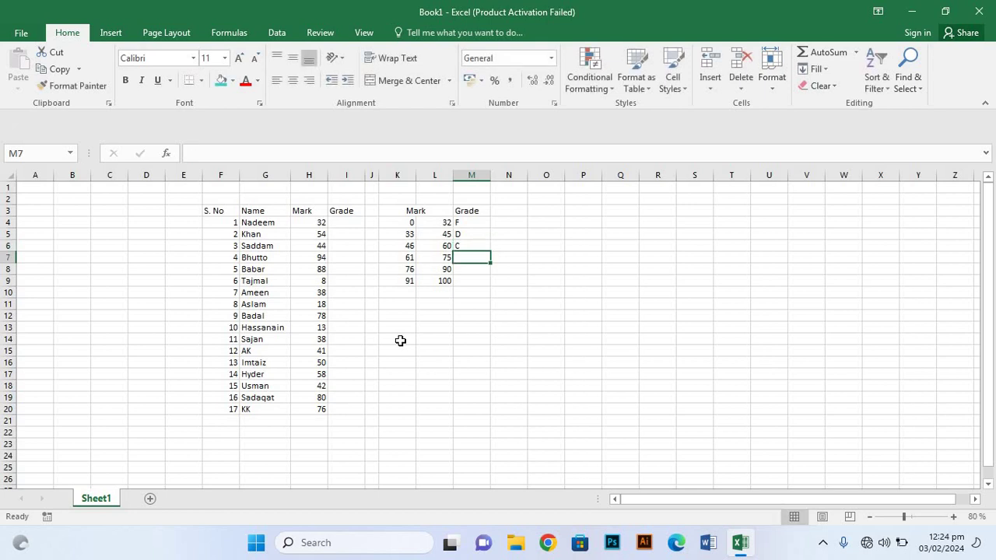
text(B)
key(Return)
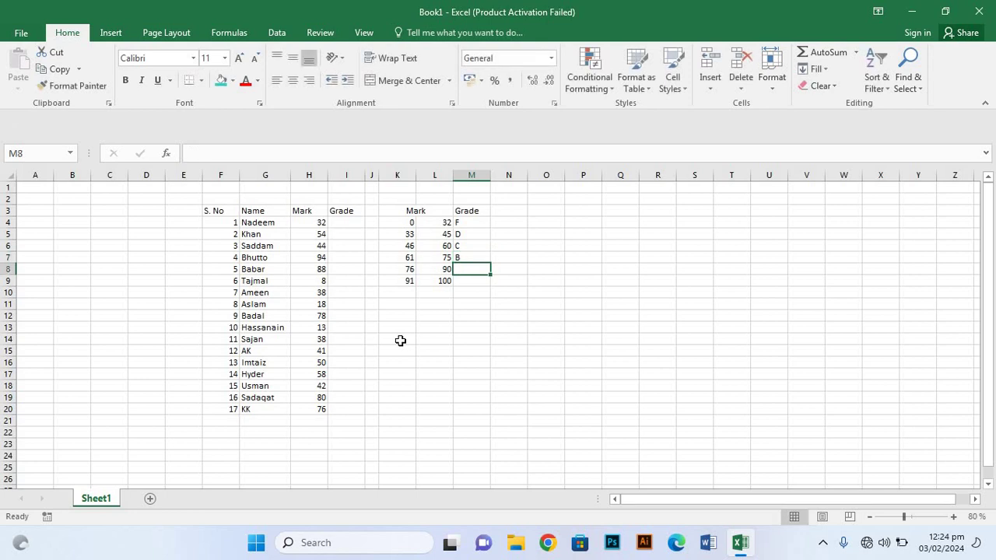
text(A)
key(Return)
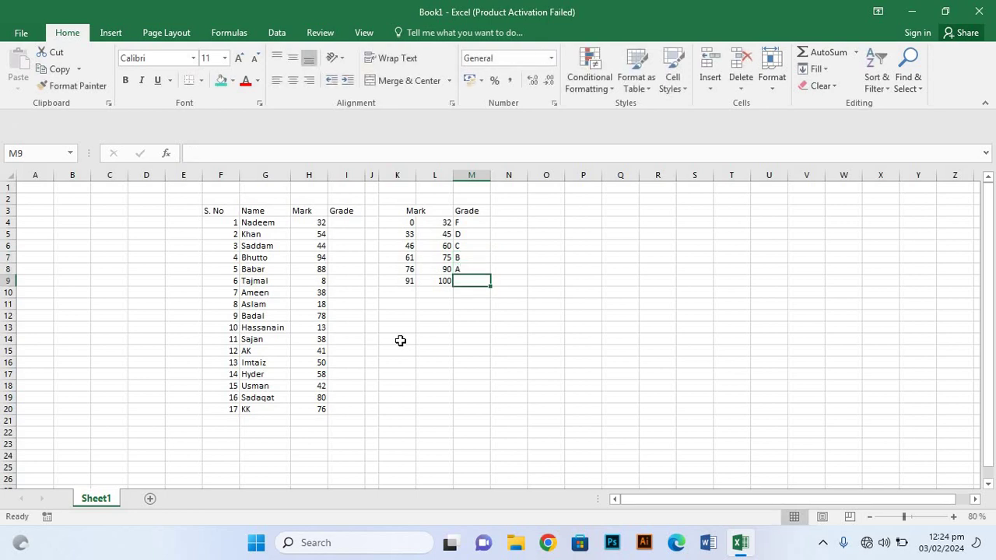
text(A)
text(+)
click(469, 350)
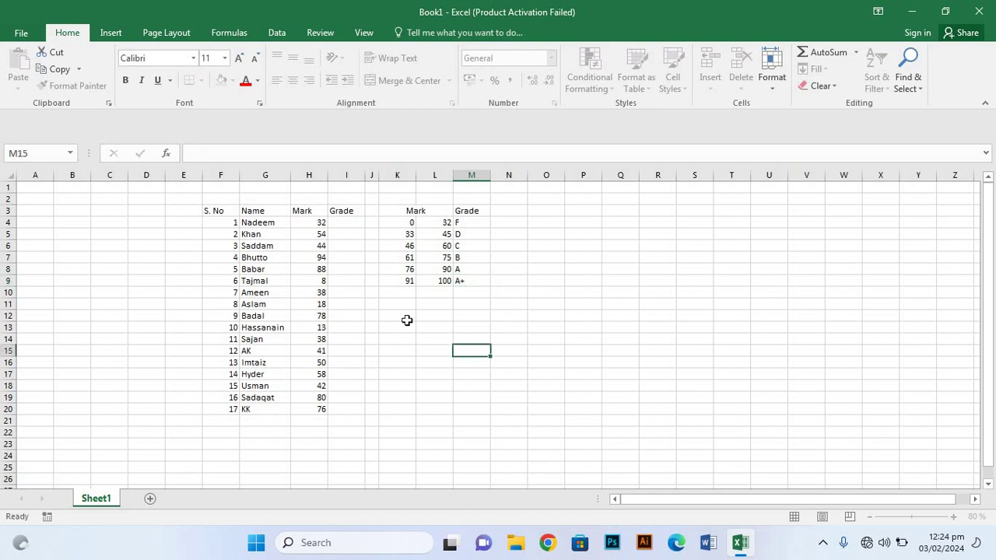
Centre-align all contents of the student mark table
click(215, 215)
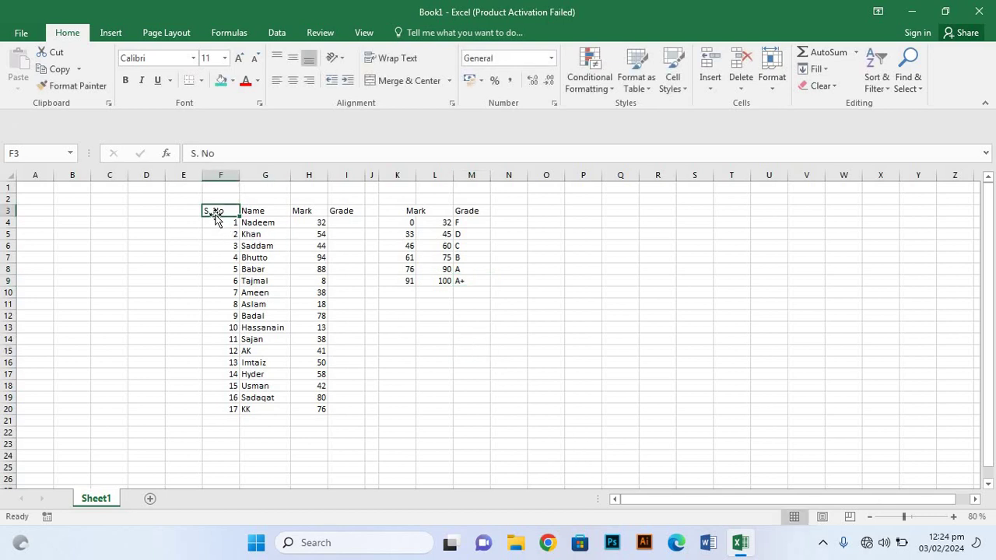
key(ctrl+a)
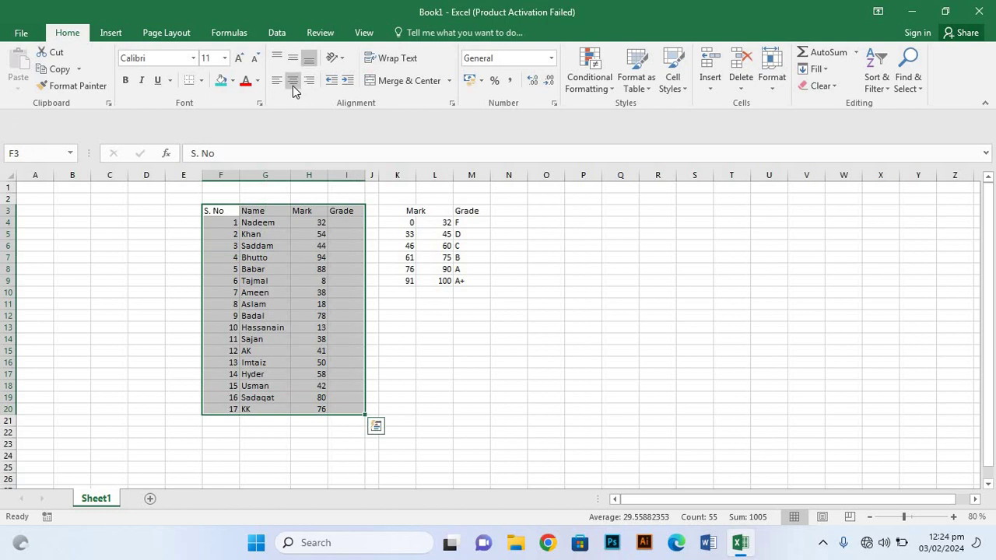
click(292, 83)
click(466, 350)
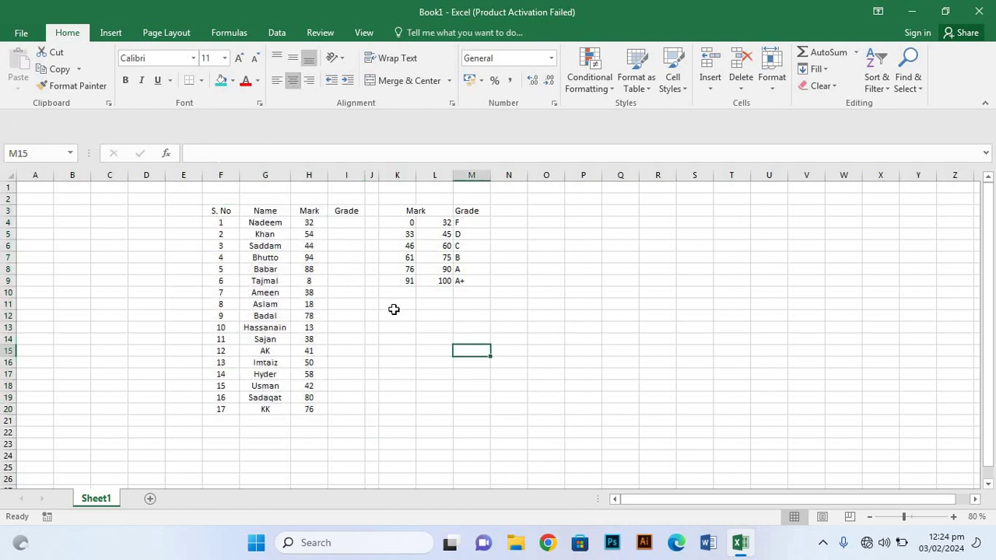
Centre-align every cell of the grade lookup table
click(414, 213)
key(ctrl+a)
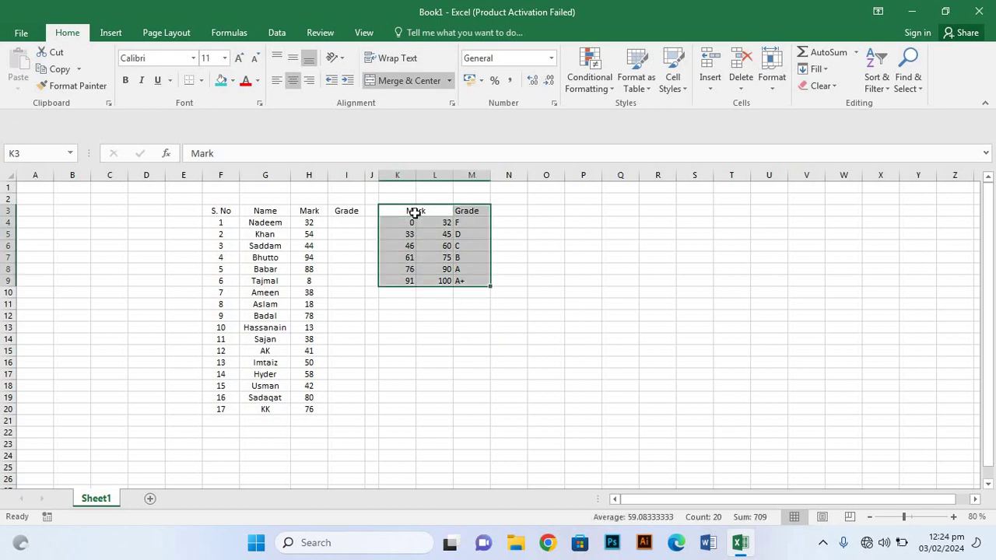
click(293, 84)
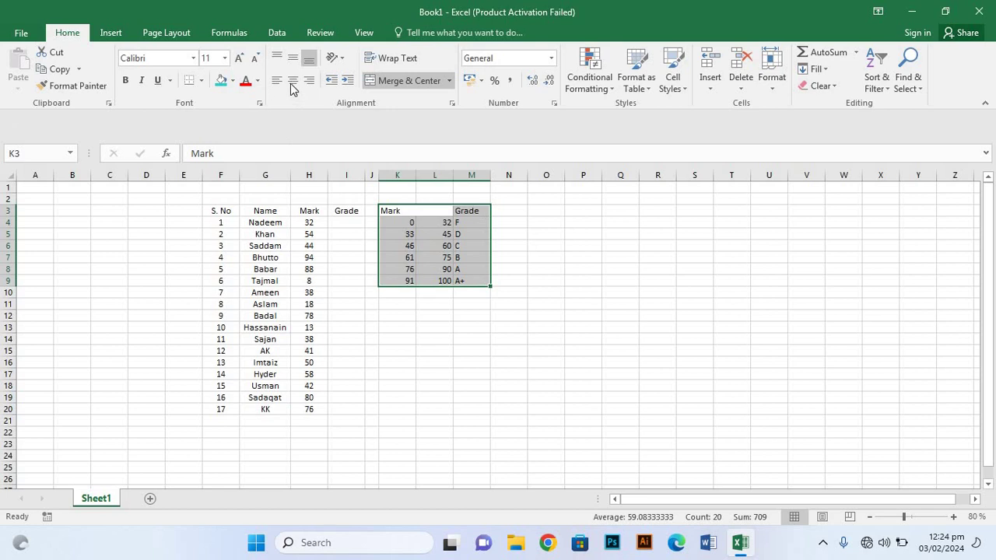
click(293, 85)
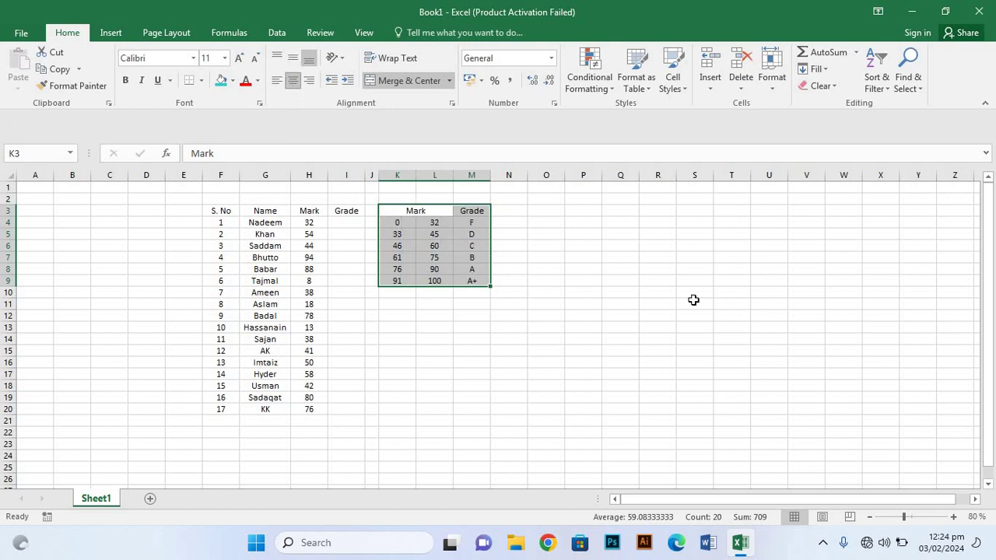
click(630, 296)
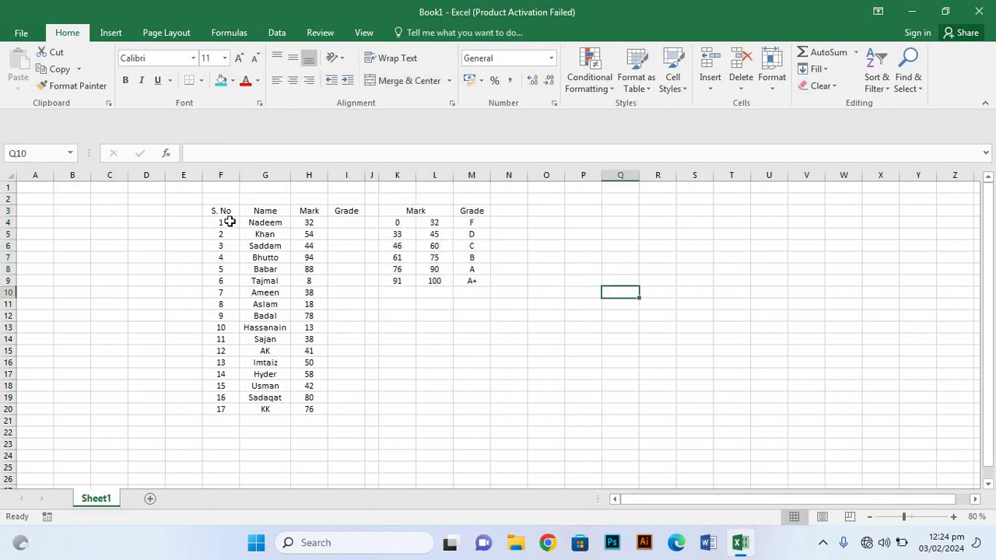
click(222, 187)
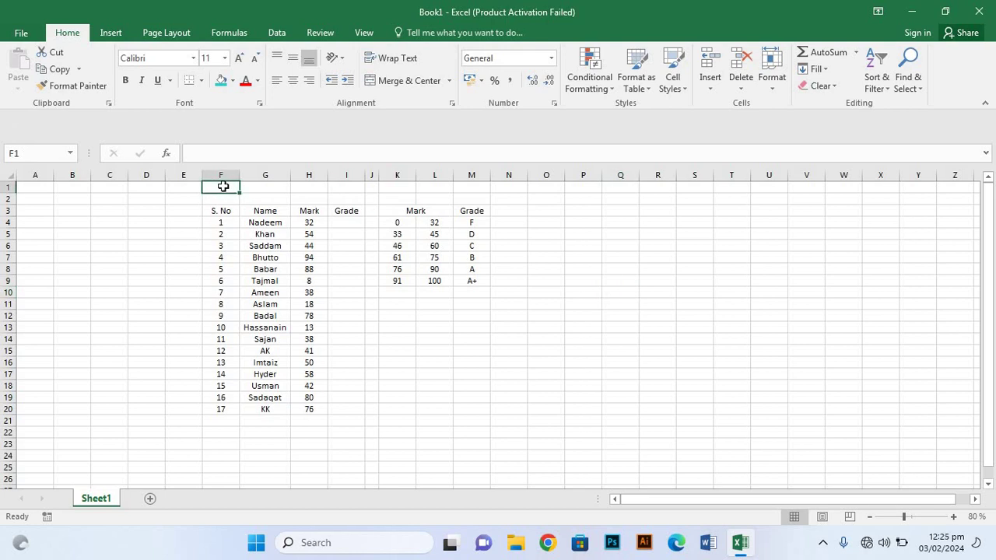
Merge and centre row 1 from column F to M for a title
key(shift+Right)
key(shift+Right)
key(shift+Right)
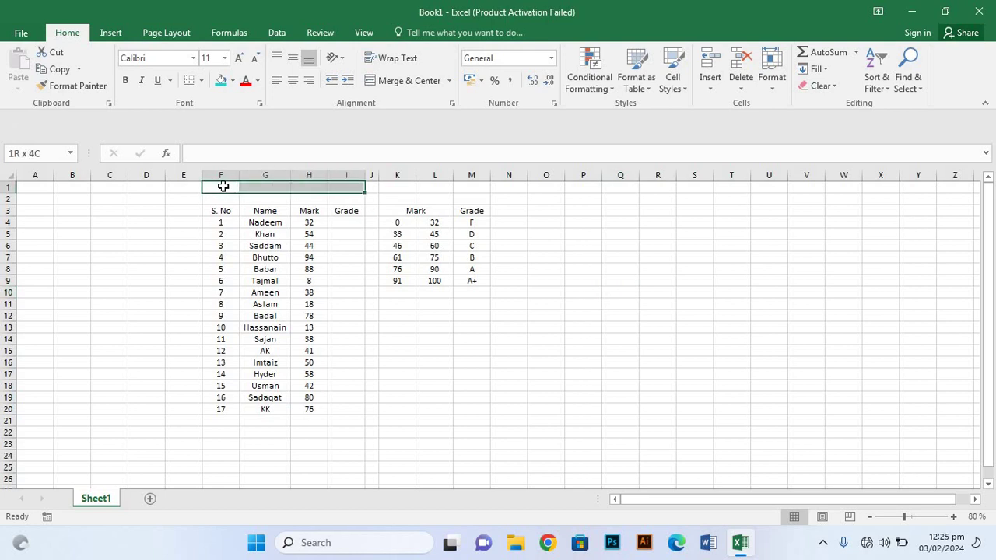
key(shift+Right)
key(shift+Right)
key(shift+Right)
key(shift+Right)
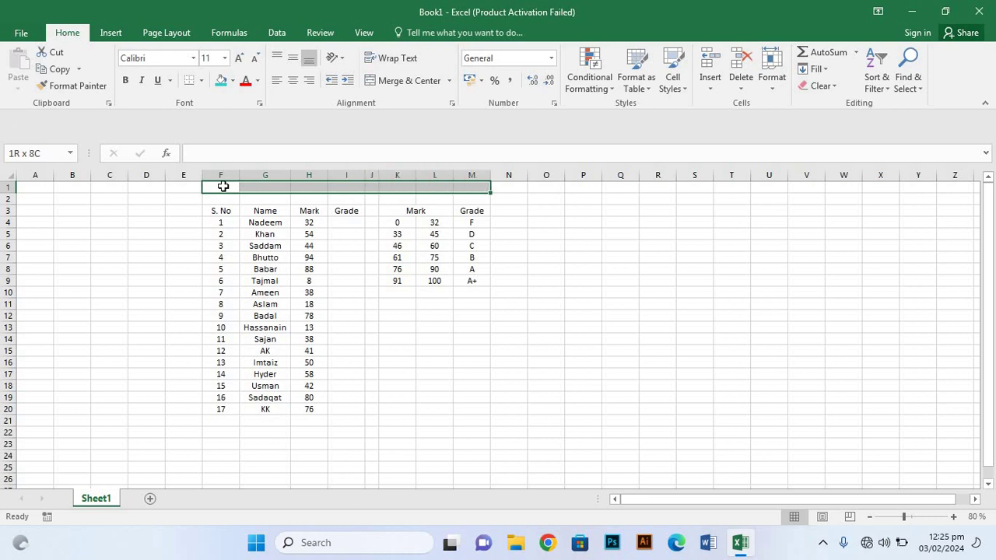
click(394, 79)
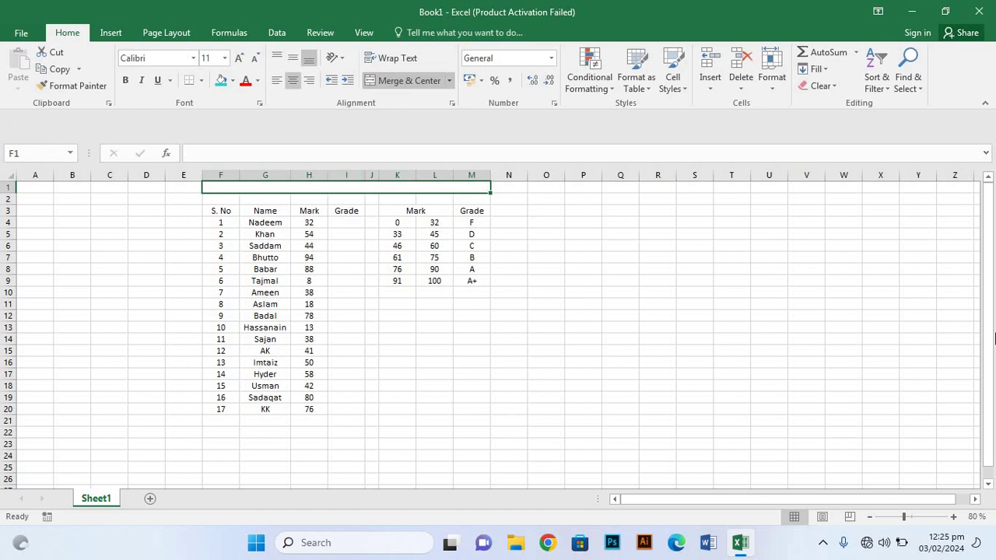
Type the title 'Student Mark- Sheet' into the merged cell
text(Stu)
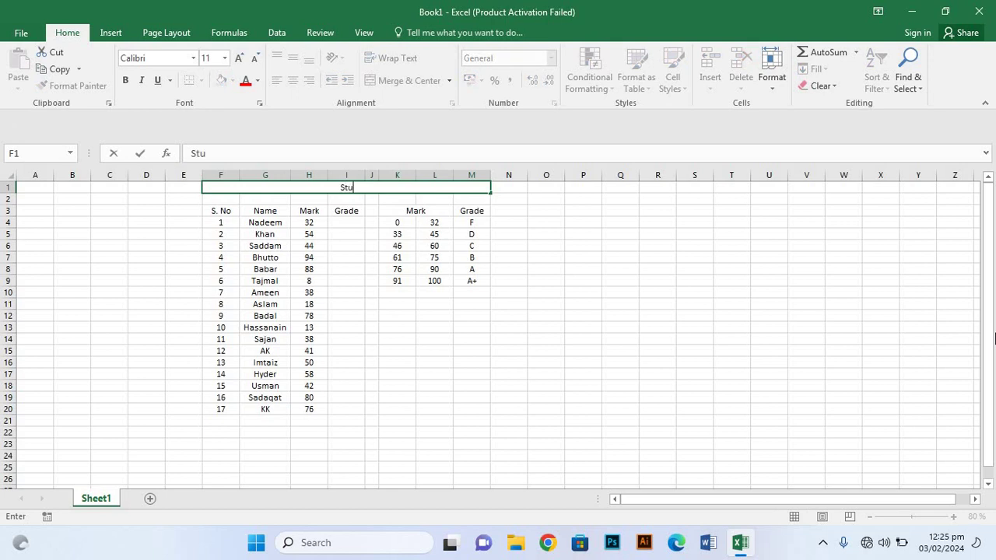
text(deb)
key(BackSpace)
text(nt)
text( N)
key(BackSpace)
text(Mae)
key(BackSpace)
text(rk)
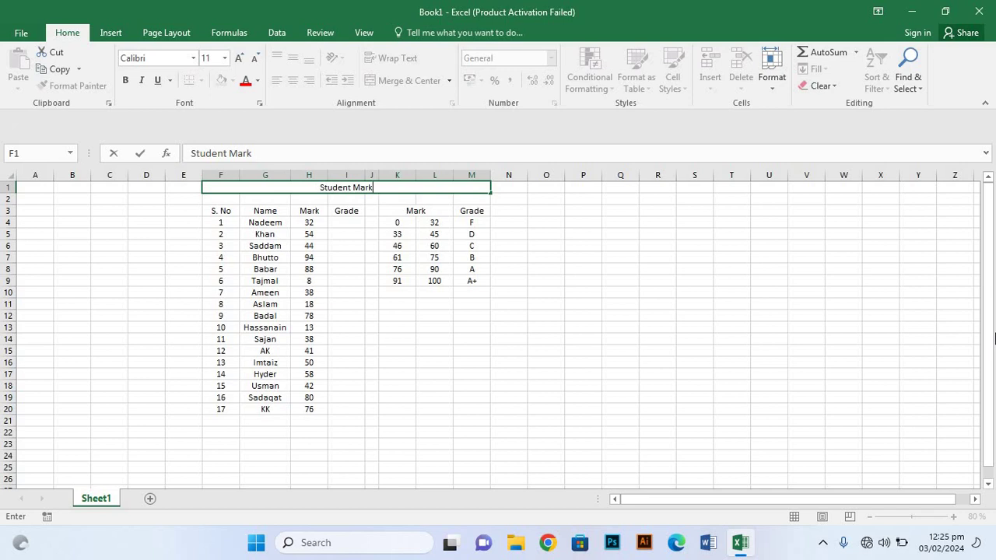
text(-)
text( St)
key(BackSpace)
text(g)
key(BackSpace)
text(h)
text(eer)
key(BackSpace)
text(t)
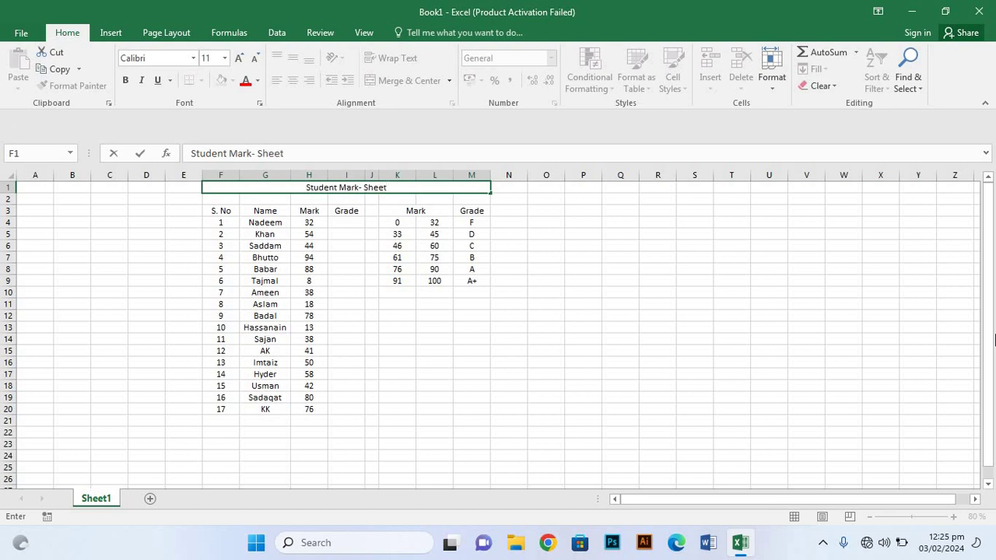
click(393, 376)
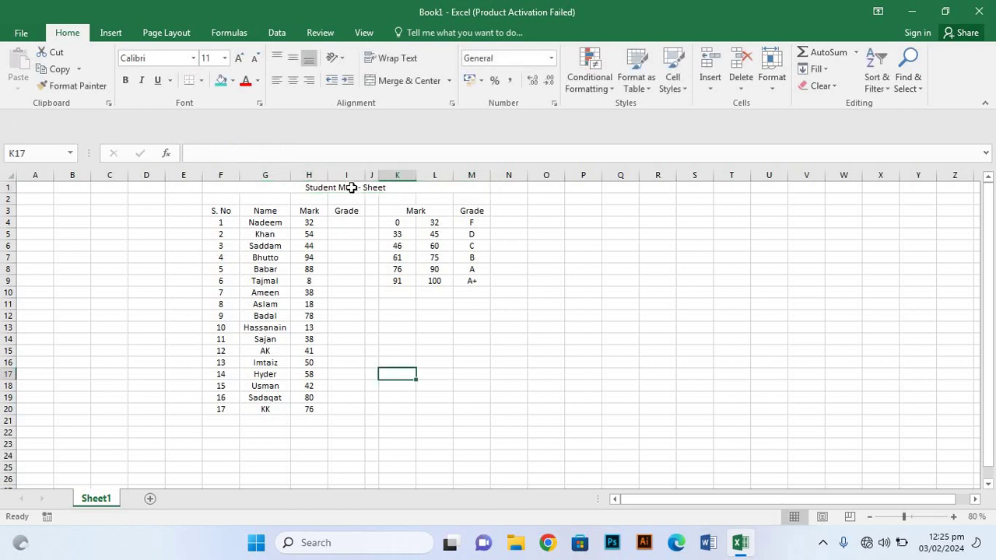
Fill the merged title cell with cyan
click(352, 187)
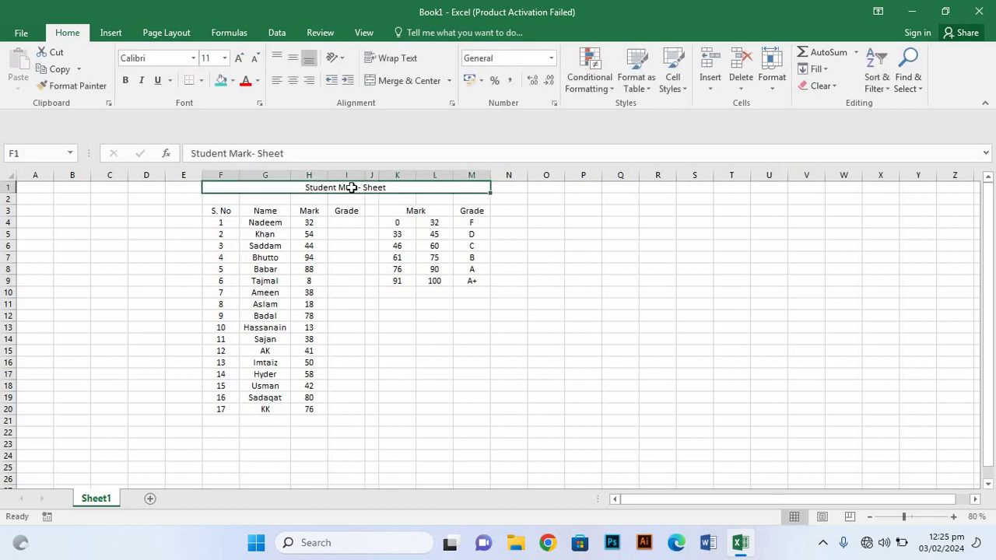
click(234, 80)
click(294, 259)
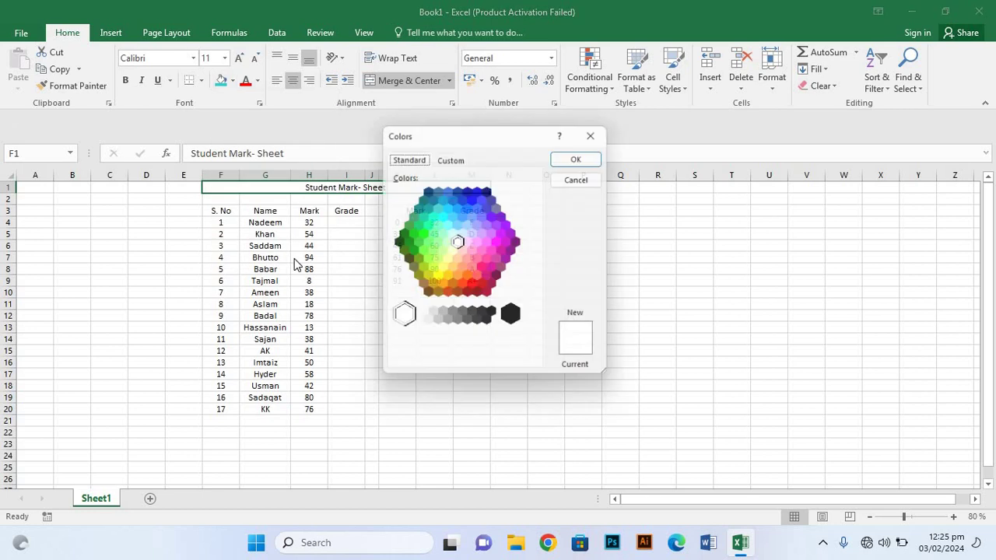
click(439, 243)
click(437, 217)
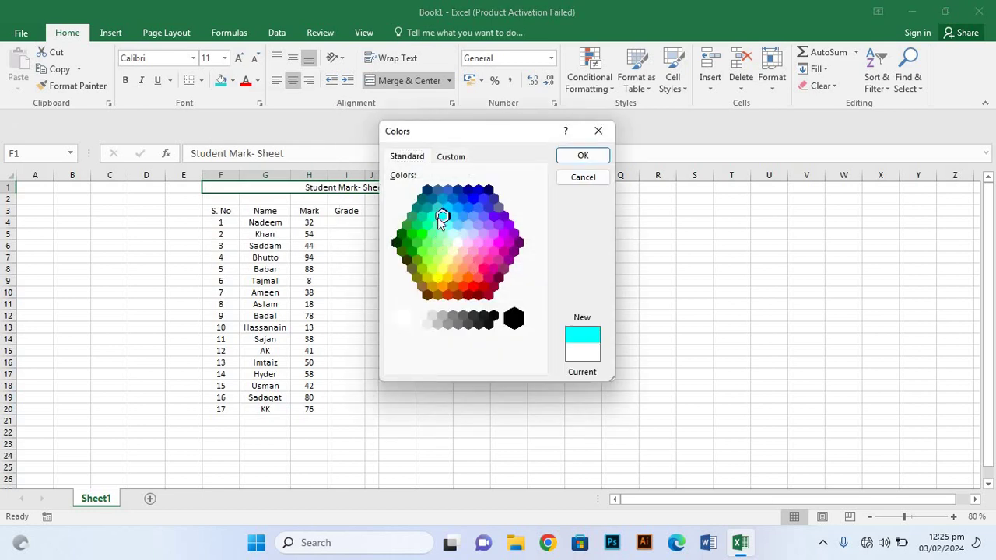
click(576, 156)
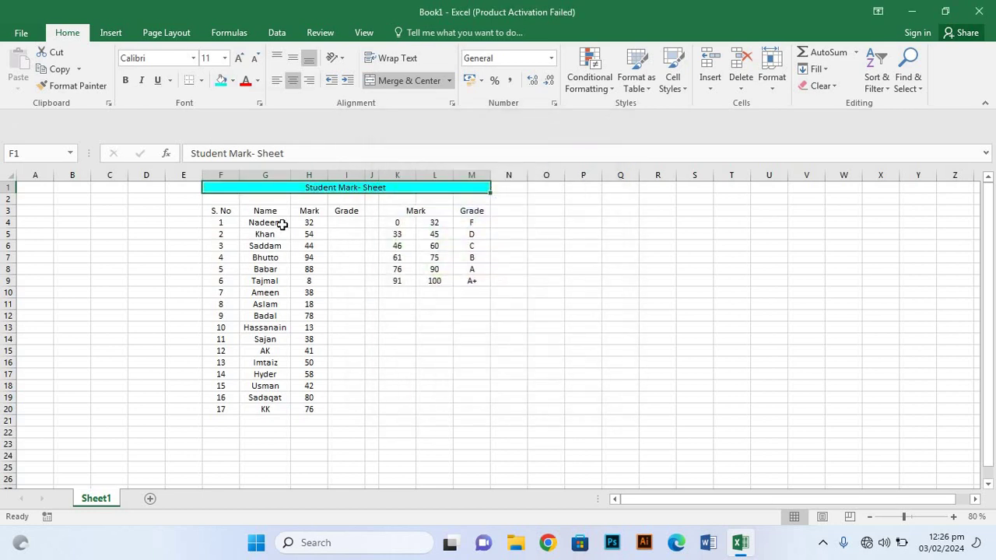
Fill the S. No, Name, Mark and Grade headers yellow-green
click(220, 210)
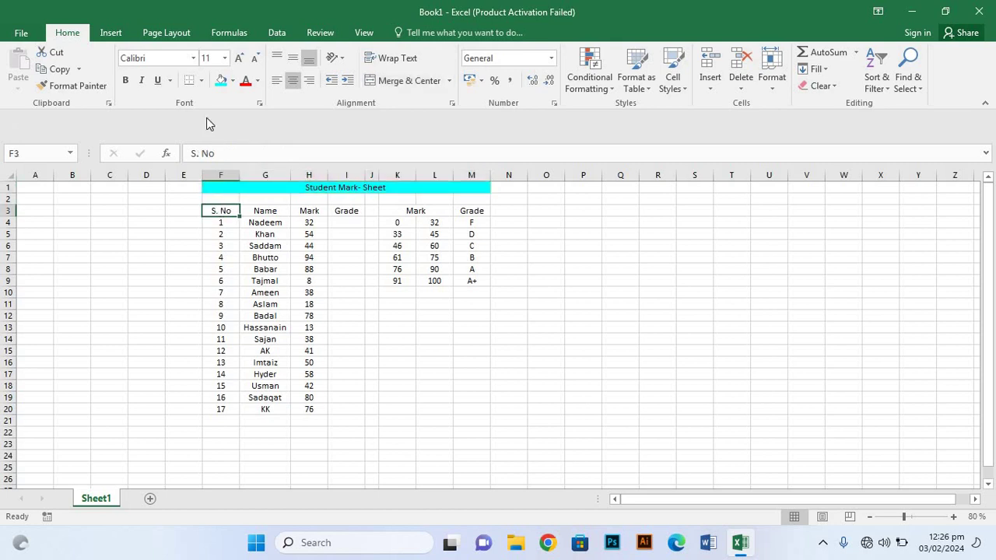
click(231, 80)
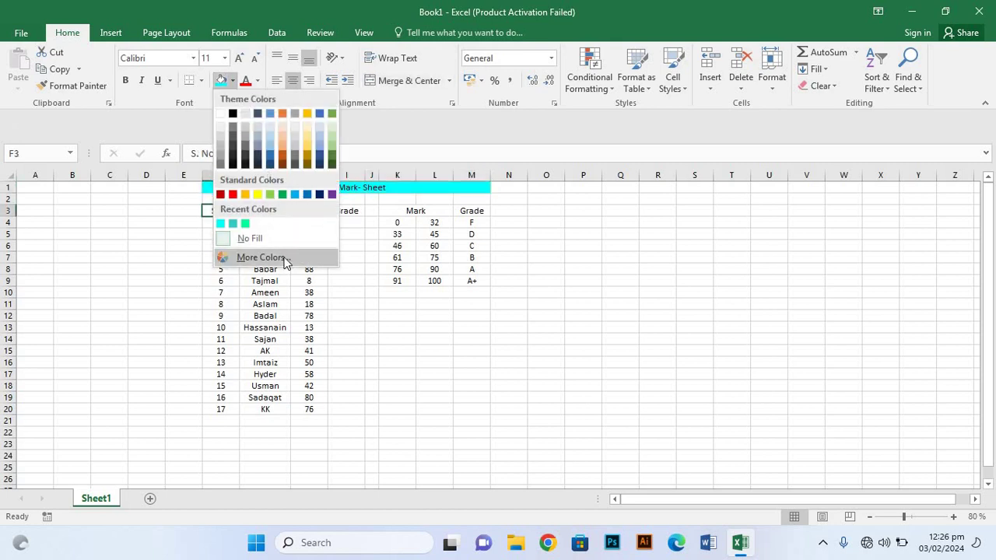
click(280, 258)
click(436, 271)
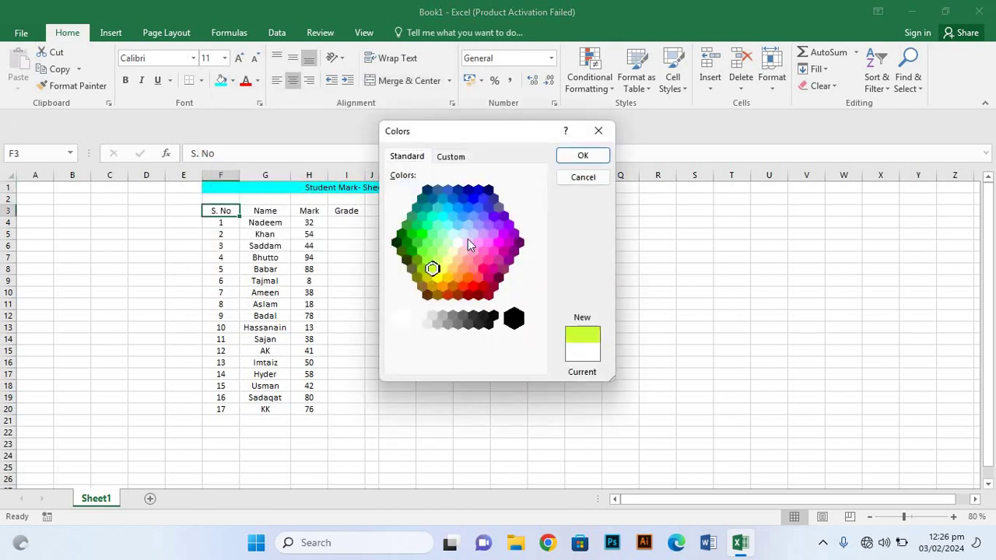
click(580, 156)
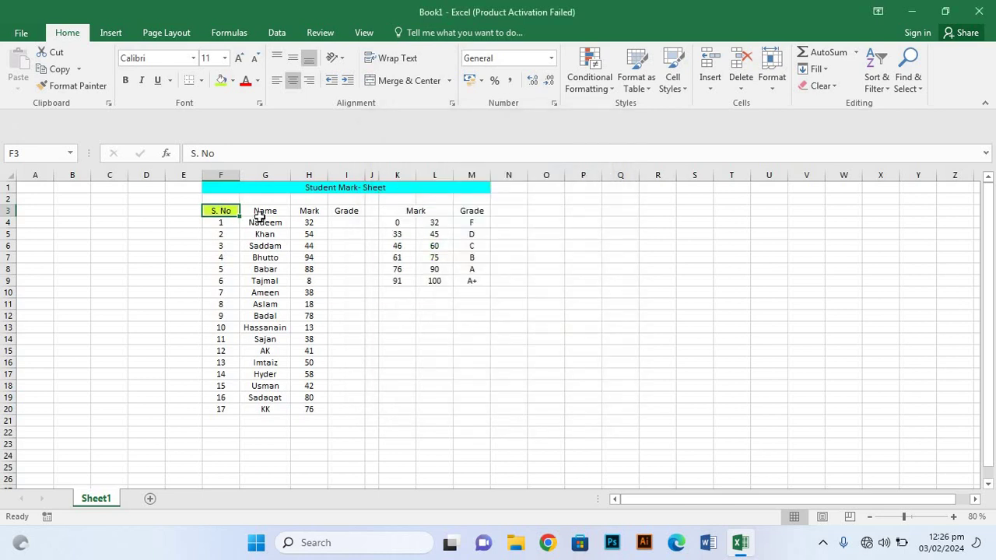
click(261, 216)
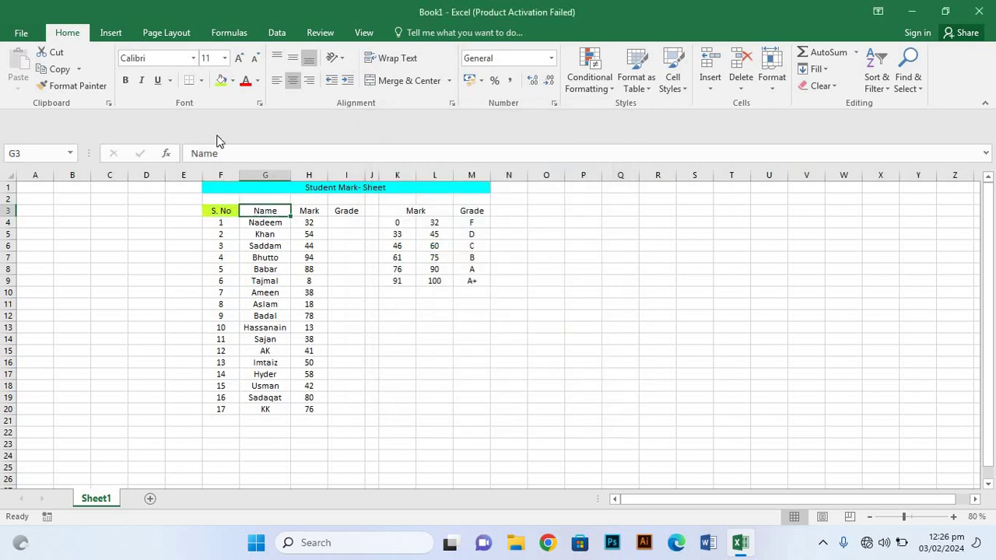
click(221, 81)
click(308, 222)
click(310, 208)
click(221, 81)
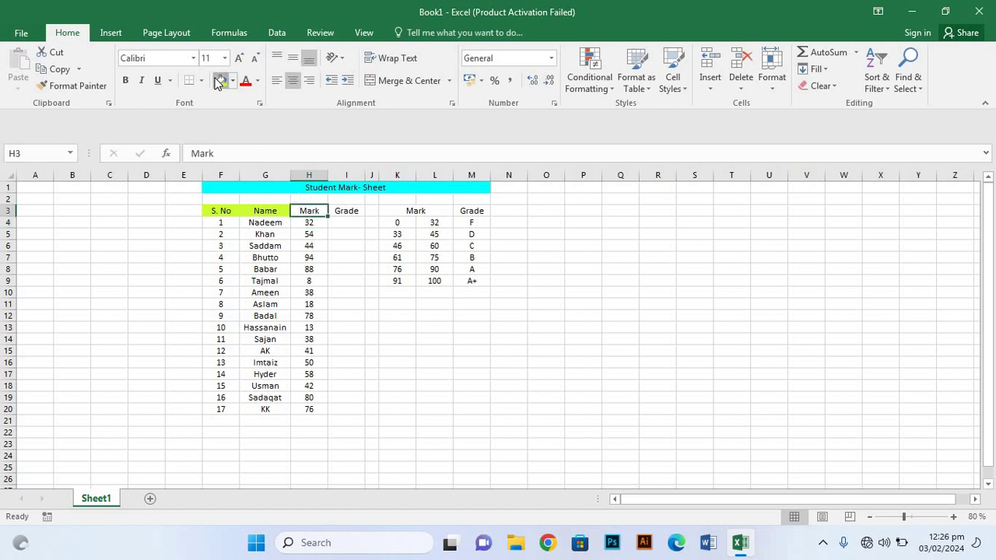
click(348, 211)
click(221, 81)
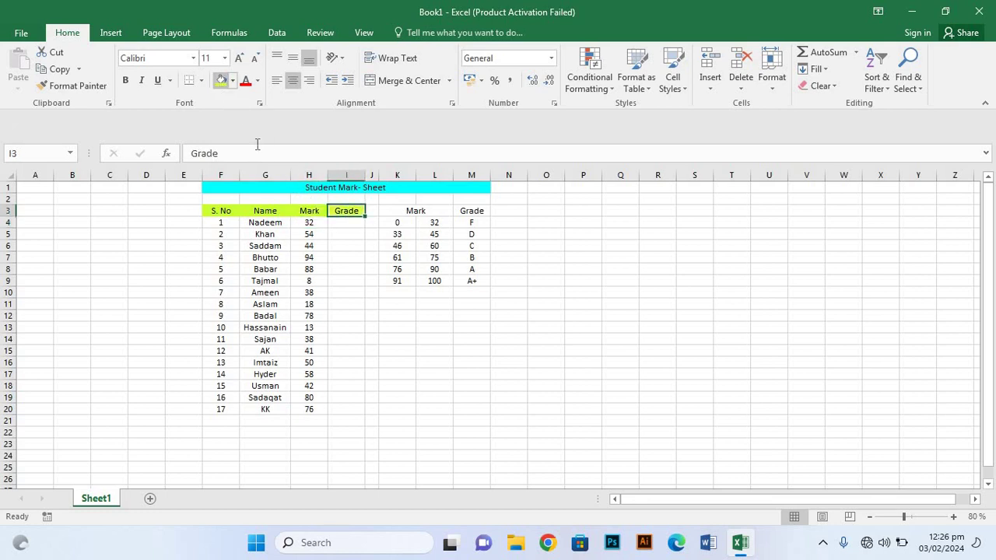
Give the lookup table's Mark and Grade headers the same yellow-green fill
click(409, 211)
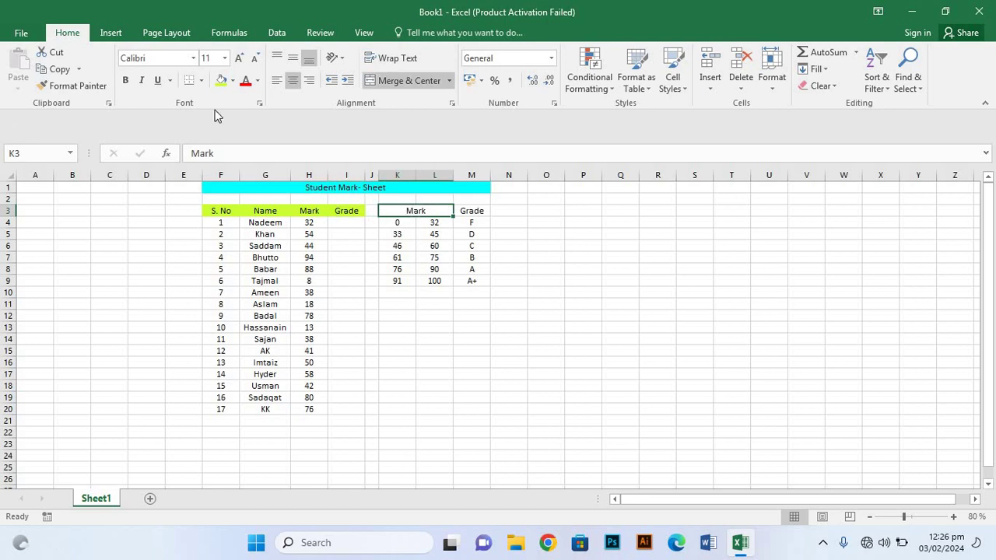
click(221, 81)
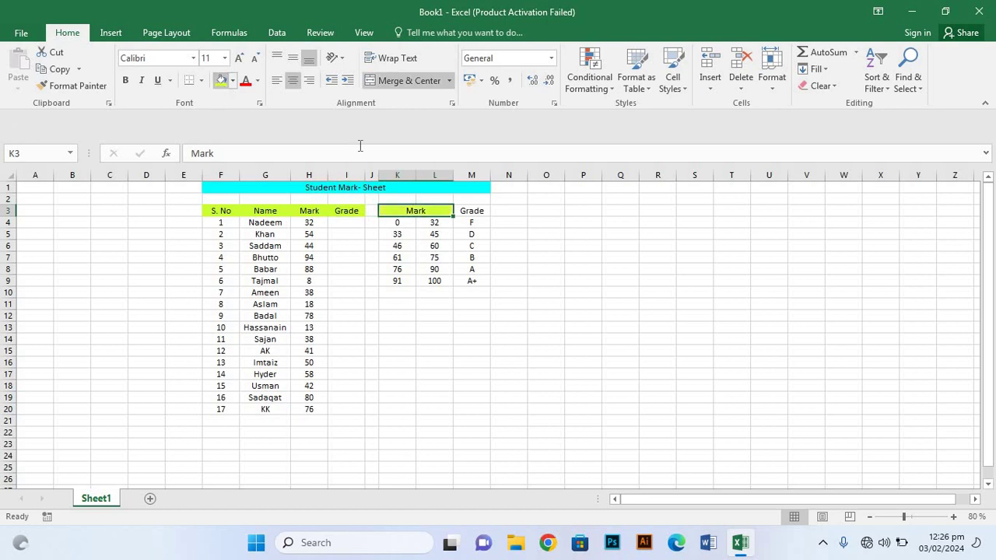
click(470, 218)
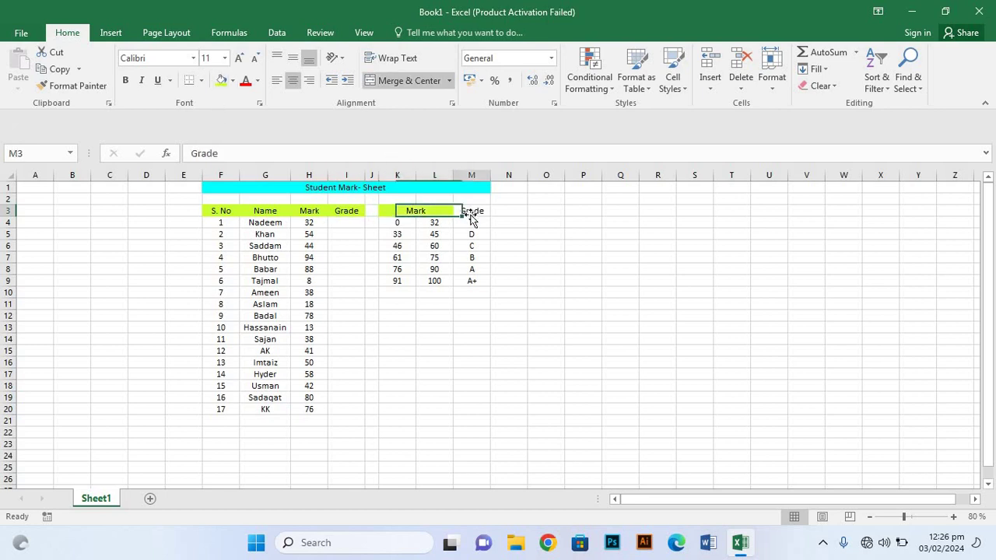
click(221, 81)
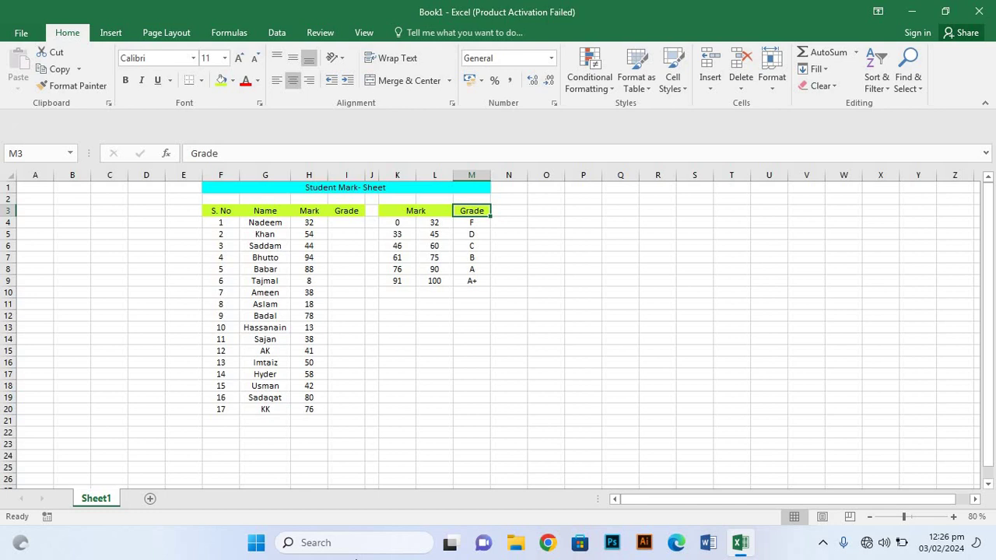
Start a =VLOOKUP(H4, formula in I4 using the mark in H4
click(345, 223)
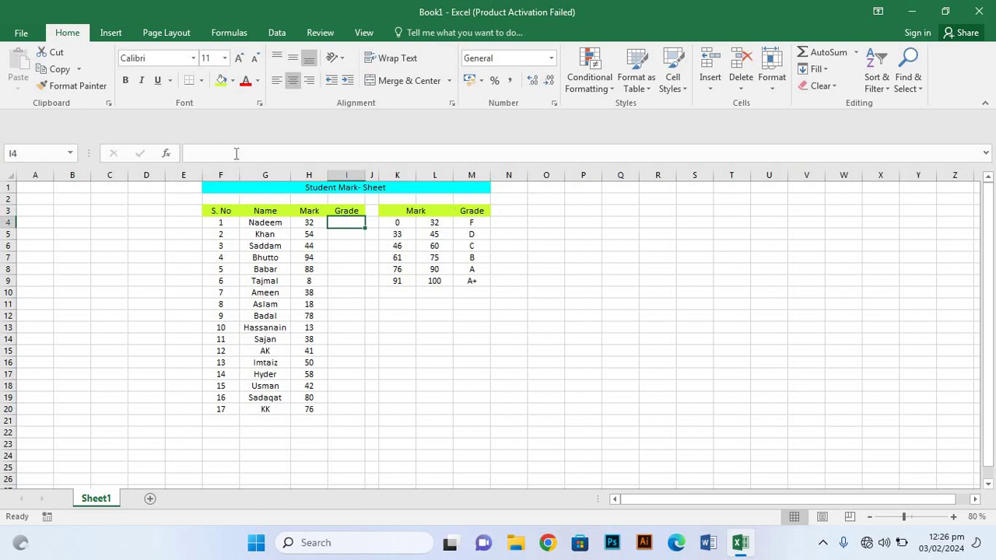
click(236, 154)
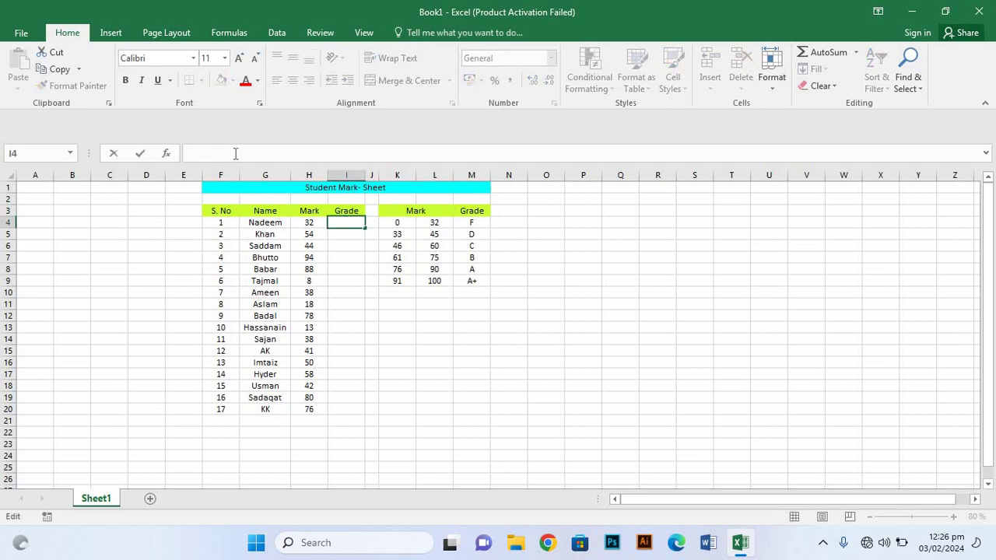
text(=)
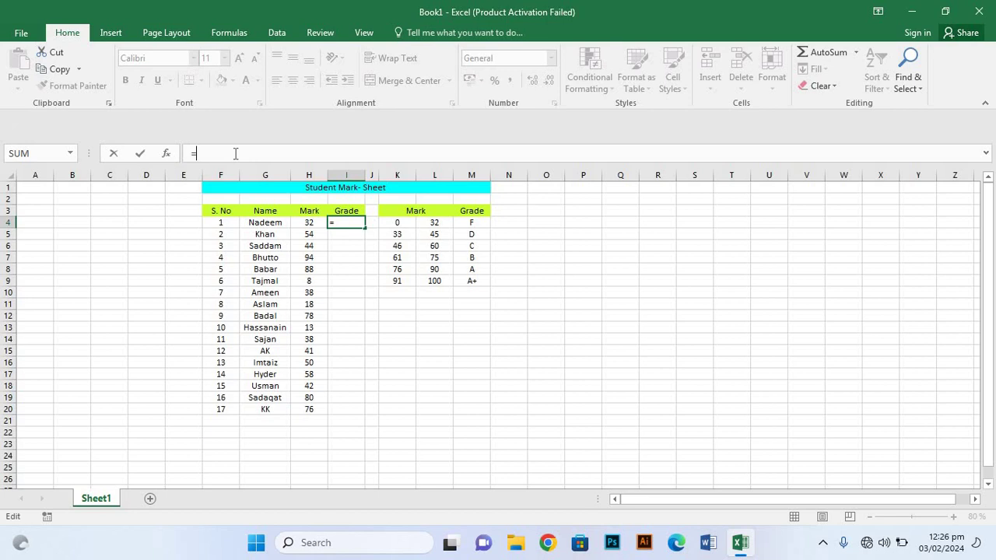
text(V)
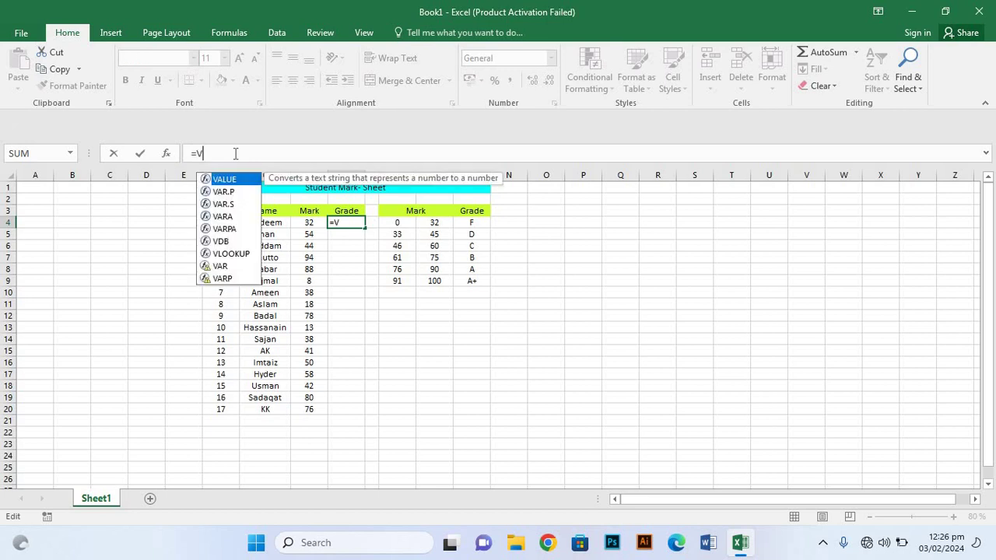
text(L)
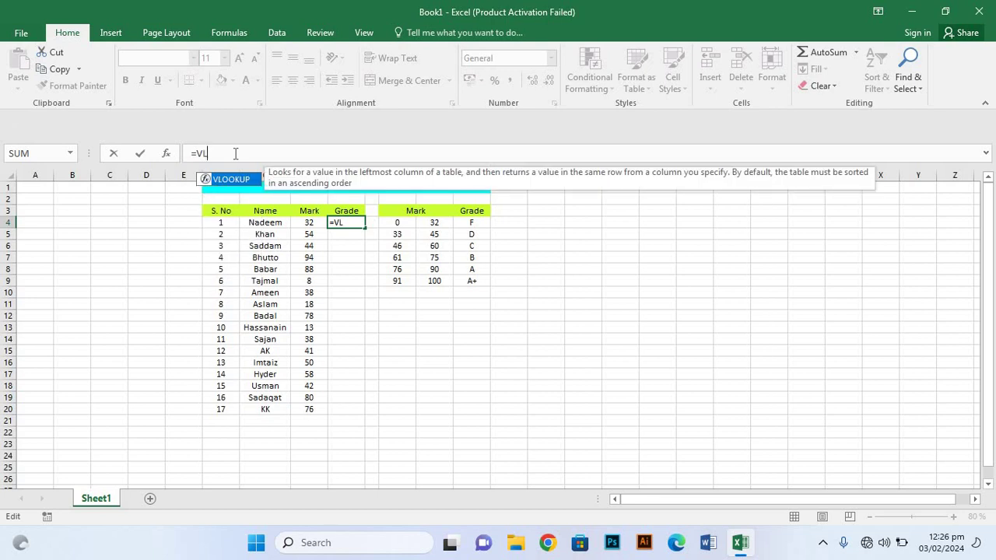
text(OOKUP)
text(()
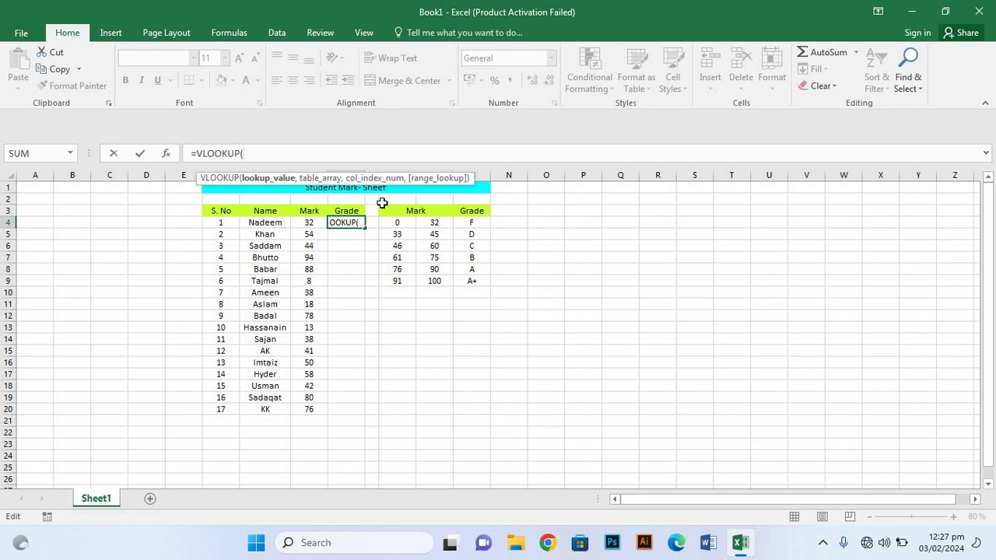
click(307, 222)
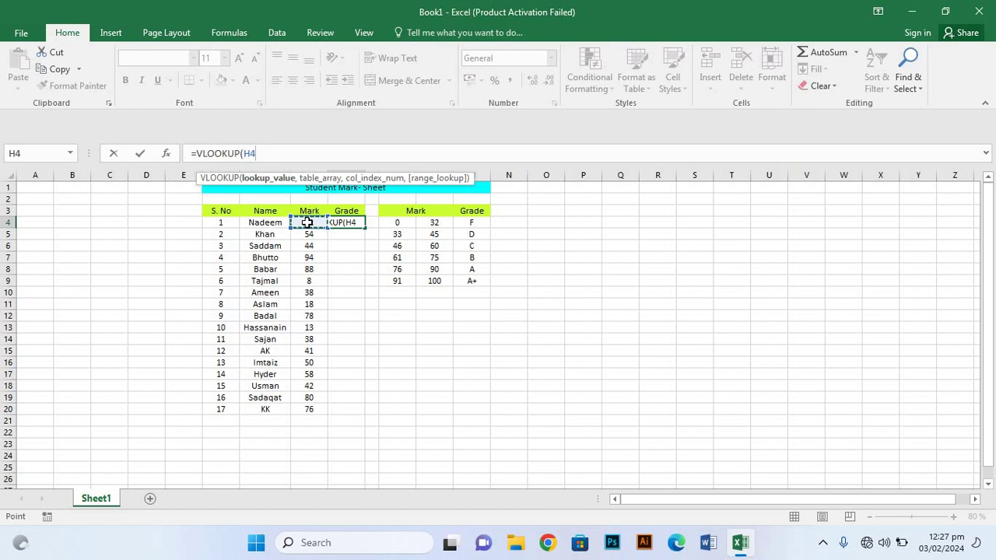
text(,)
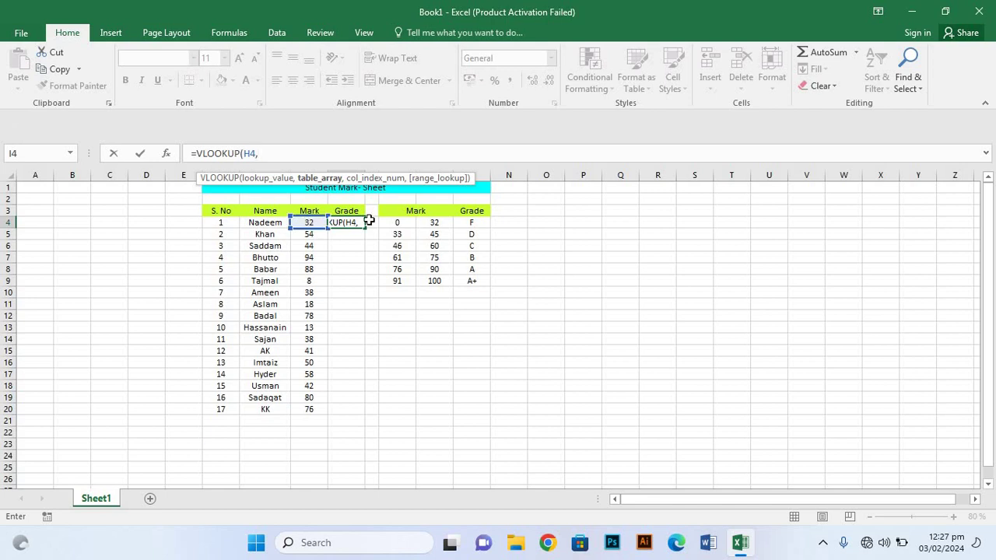
Complete the formula as =VLOOKUP(H4,K4:$M$9,3,1) so I4 shows grade F
click(399, 222)
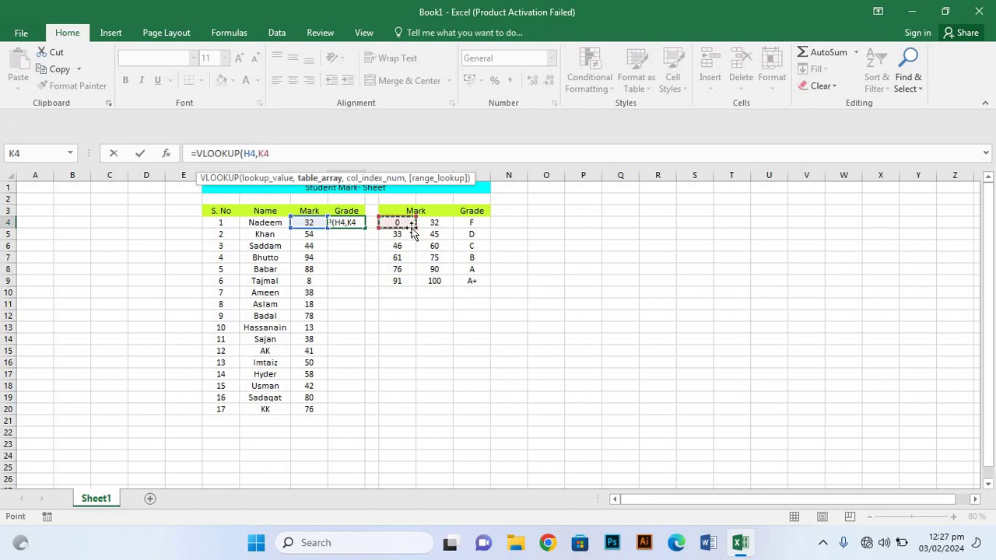
mouse_move(443, 225)
mouse_down()
mouse_move(480, 246)
mouse_move(477, 291)
mouse_up()
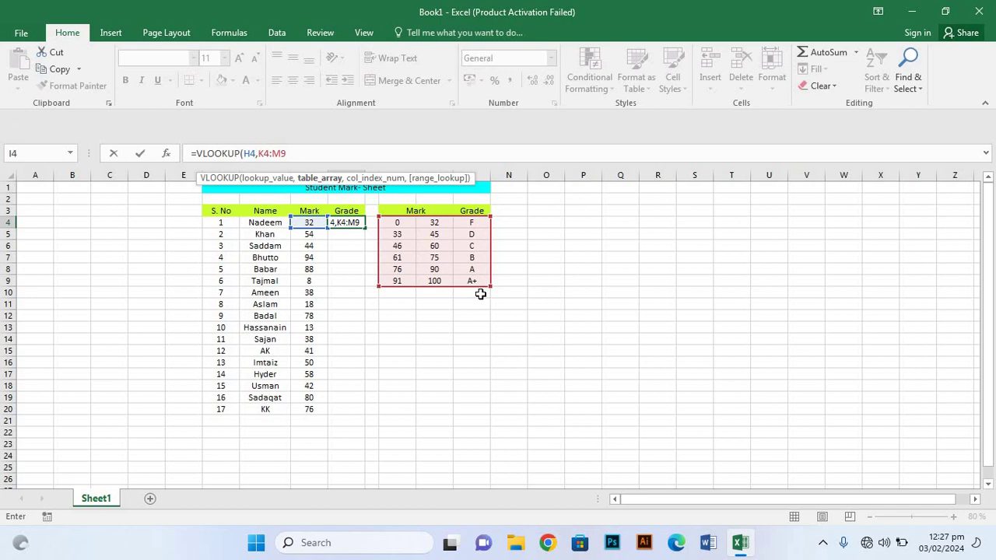
key(F4)
text($M$9,3)
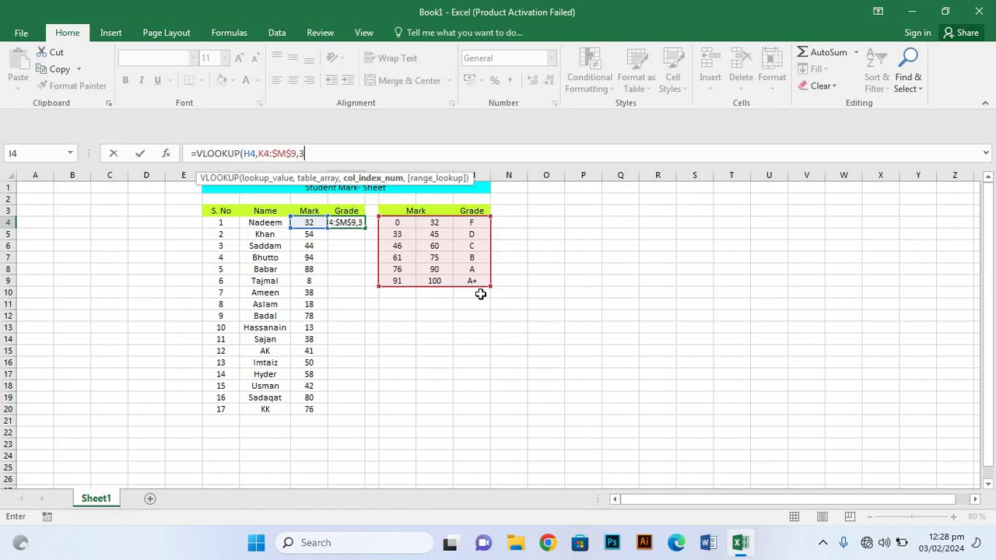
text(,)
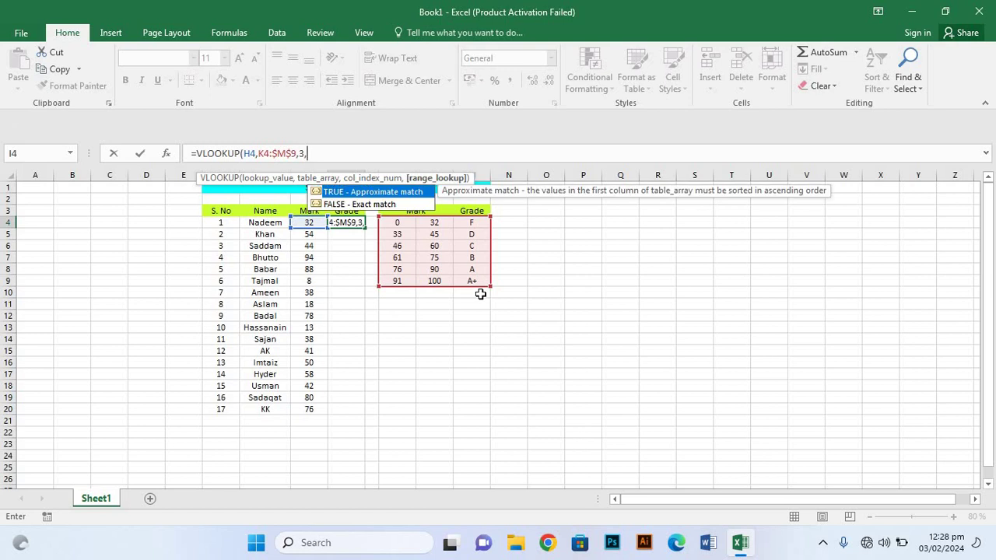
text(1)
text())
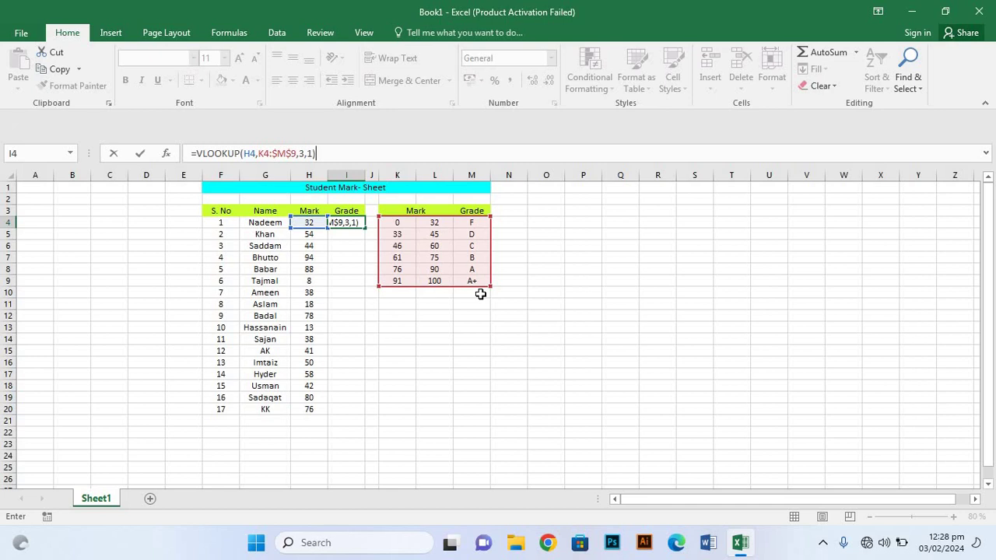
key(Return)
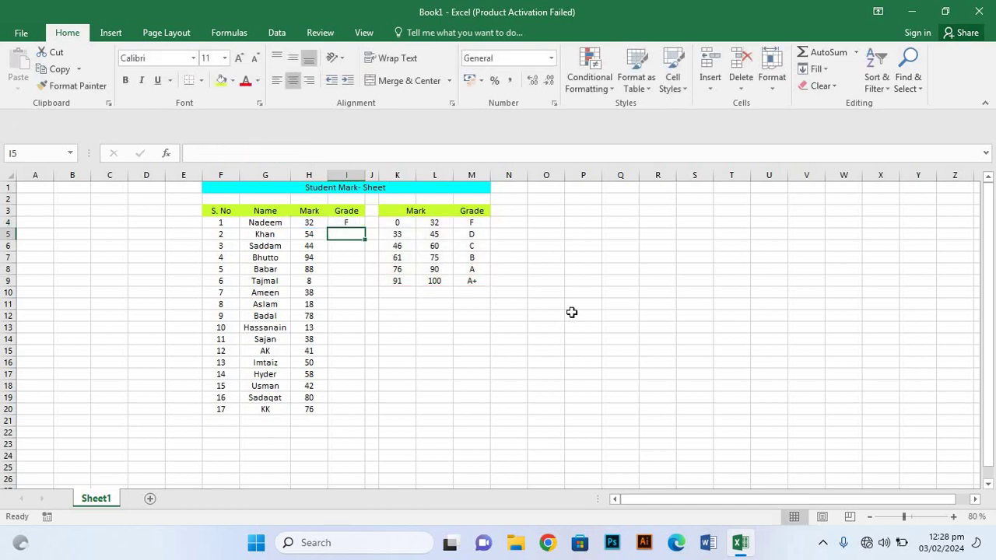
Copy the I4 grade formula down to I20, leaving most rows showing #N/A
click(348, 223)
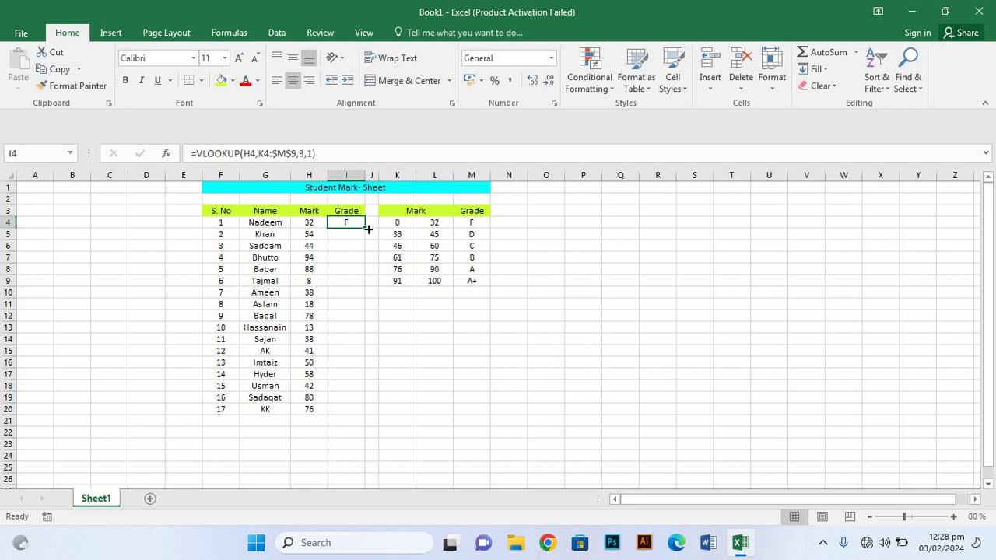
drag(364, 229, 346, 413)
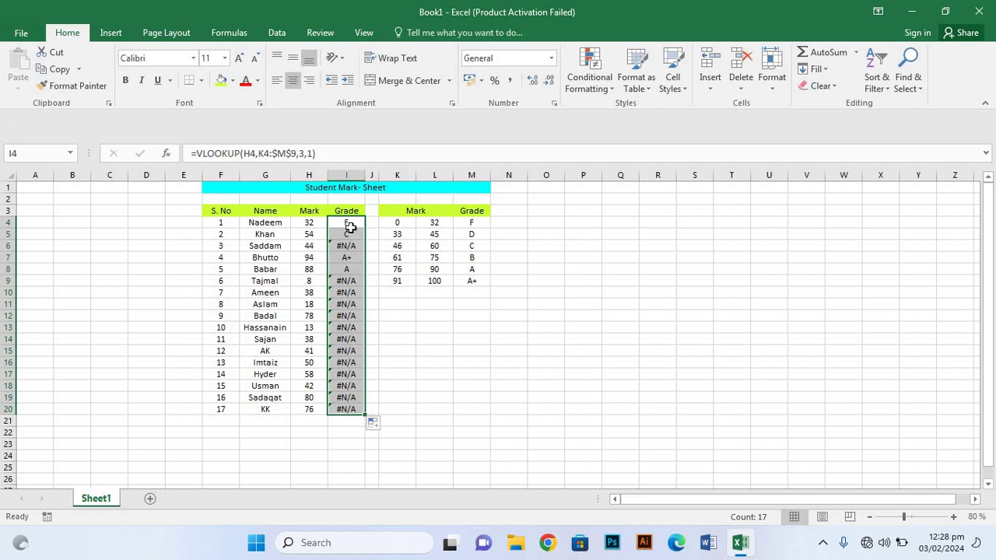
click(350, 226)
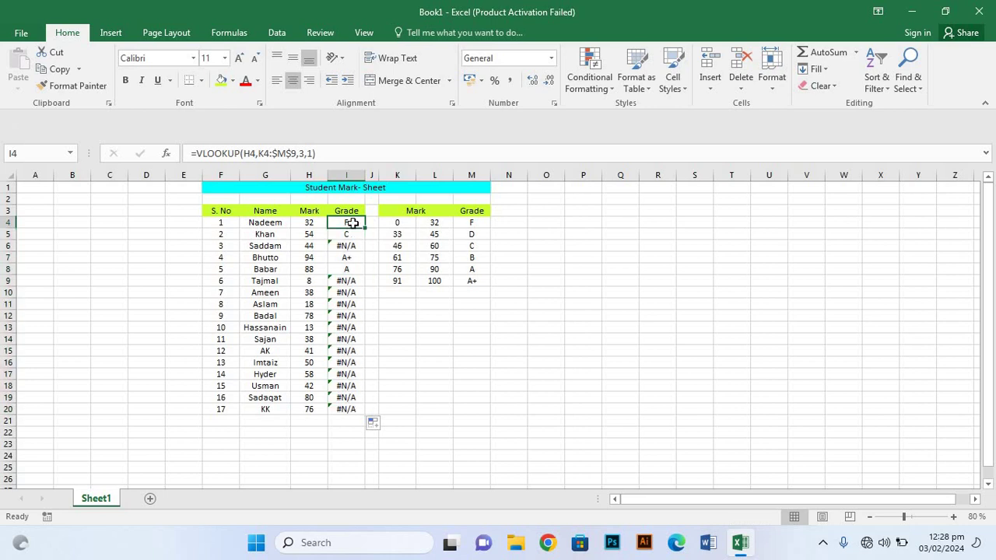
double_click(351, 224)
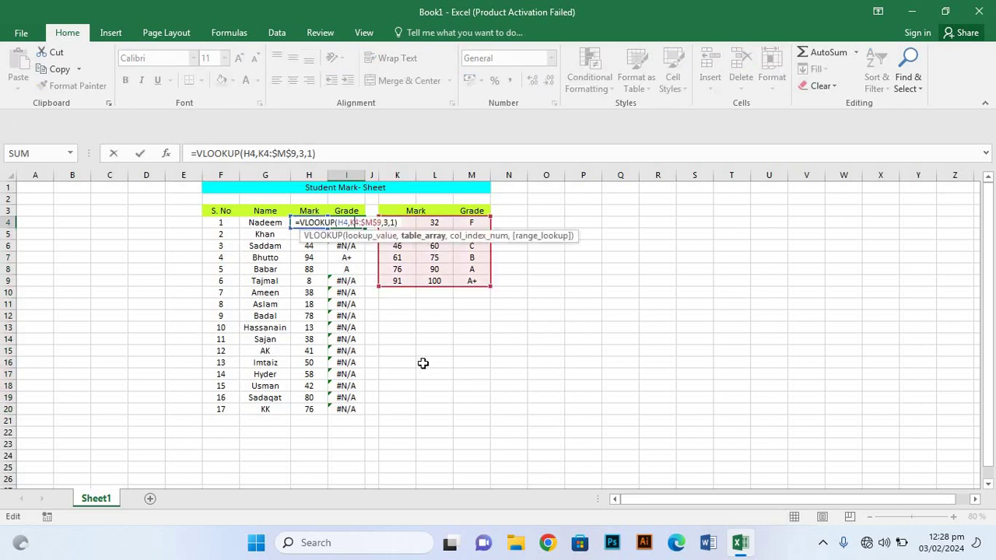
key(Return)
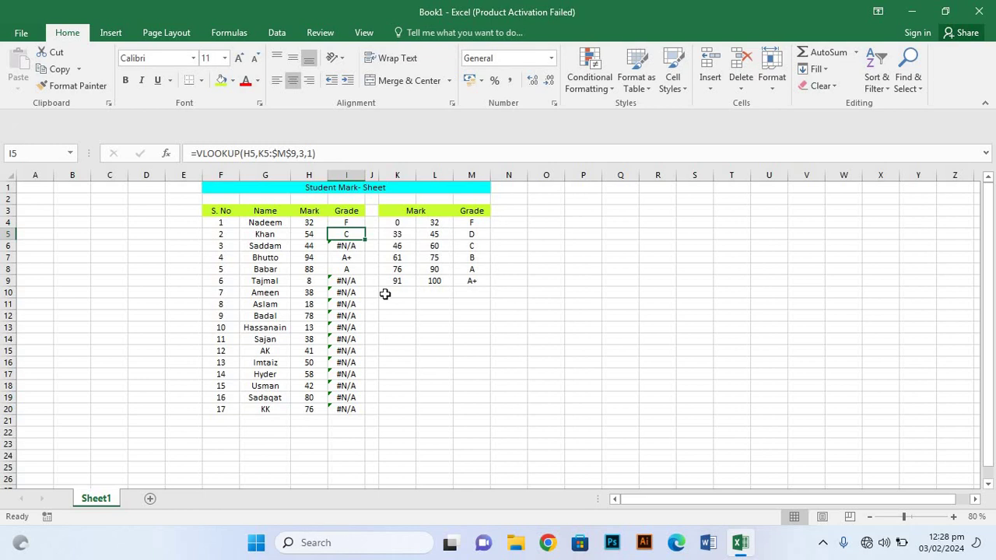
key(ctrl+Down)
click(347, 247)
key(ctrl+Down)
click(348, 247)
key(ctrl+Down)
click(348, 247)
drag(365, 251, 351, 414)
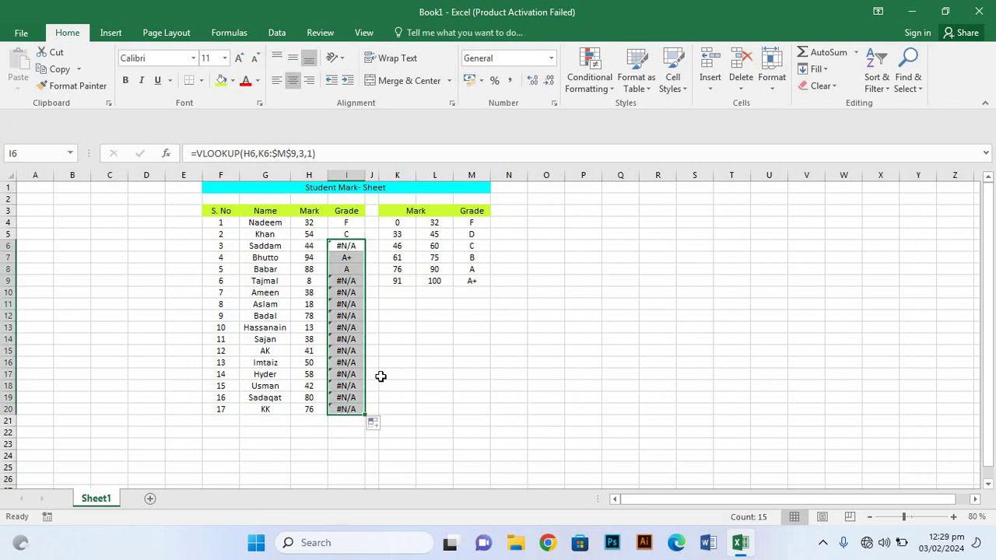
click(380, 377)
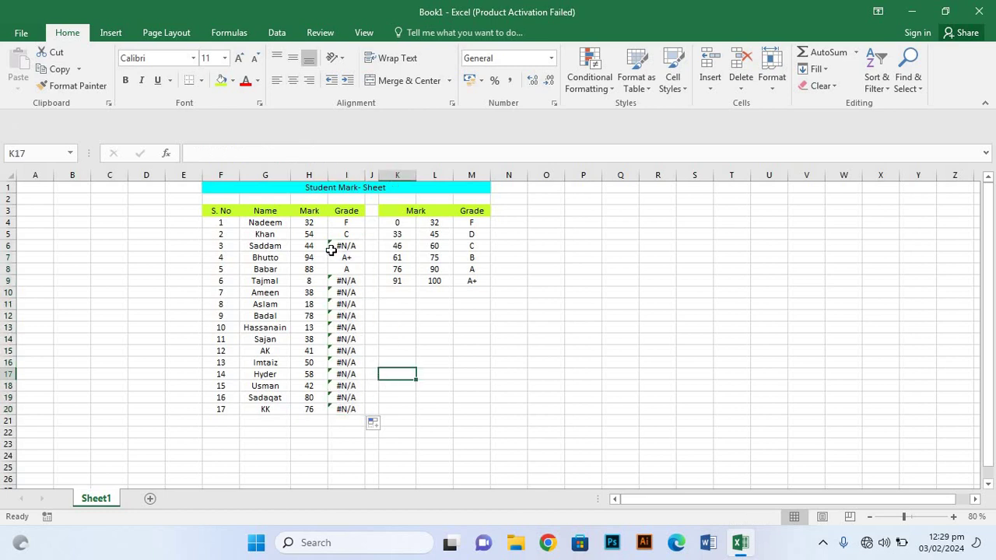
click(347, 282)
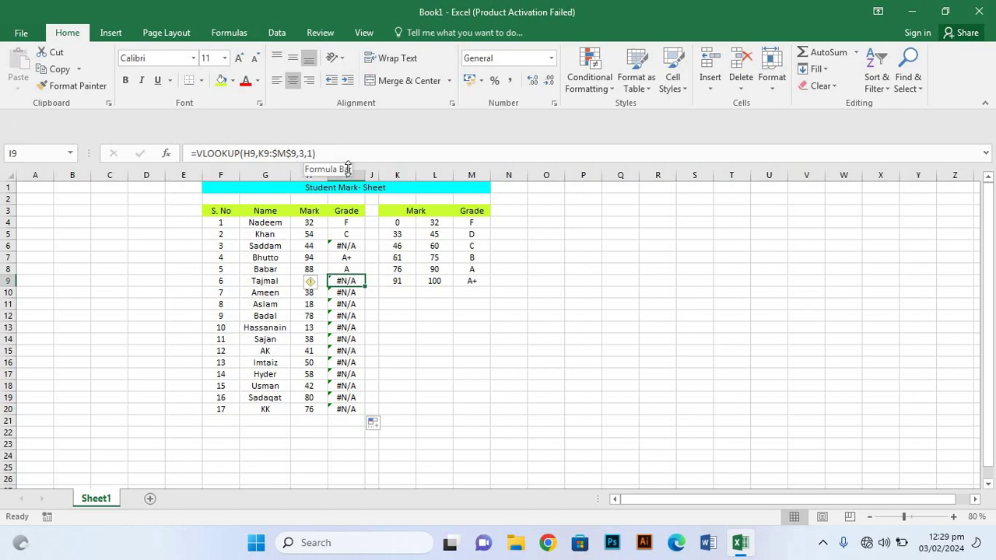
key(Down)
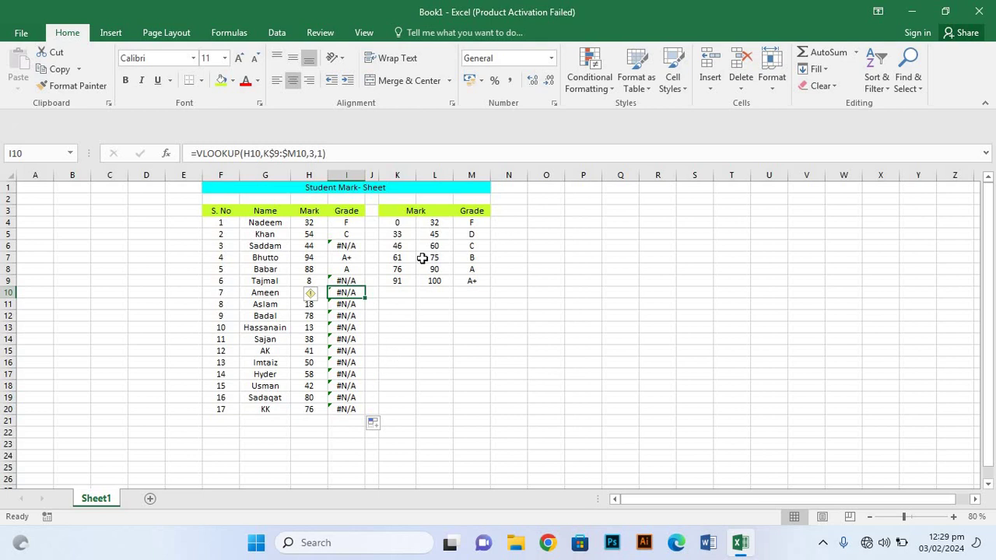
click(418, 360)
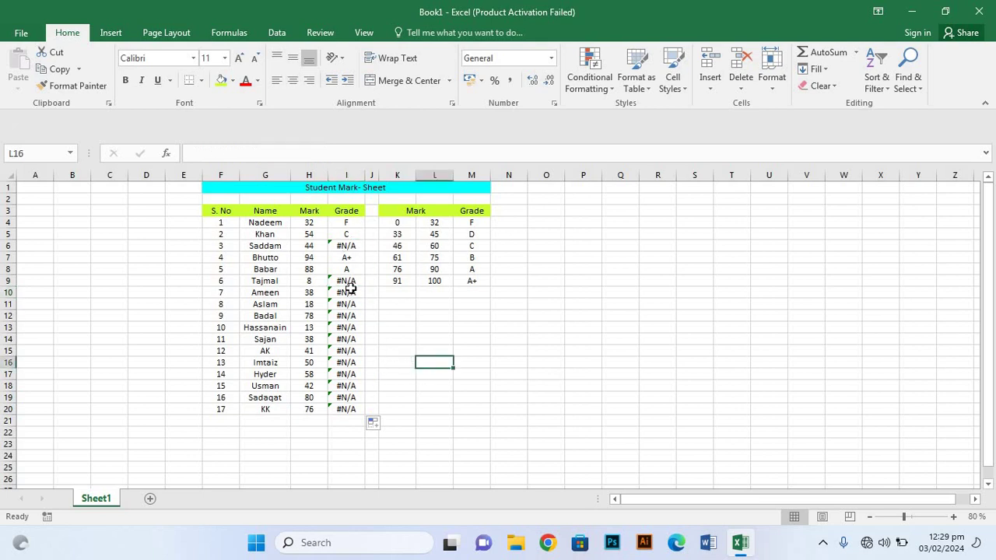
Select I9:I20 and type 'b' into L19, leaving I9 blank
drag(348, 281, 358, 416)
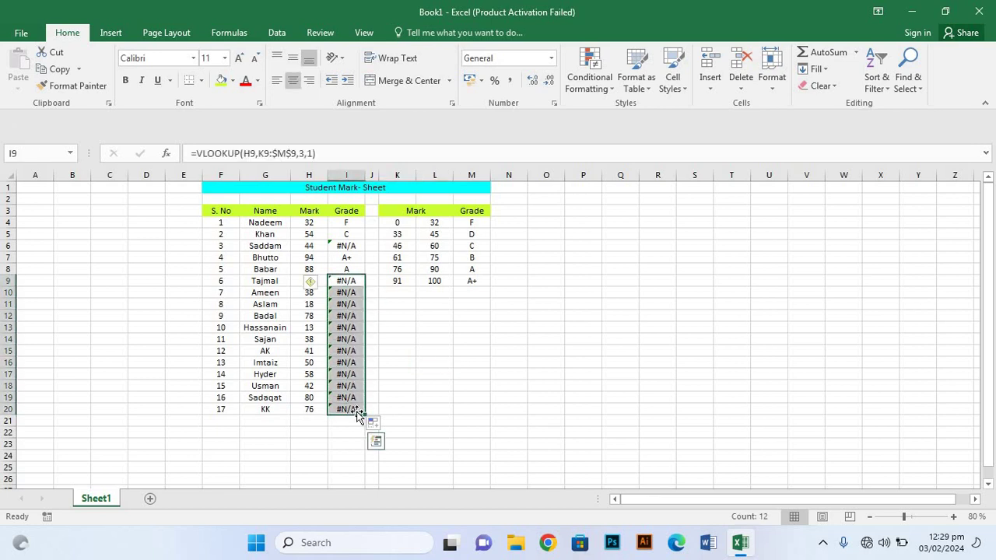
drag(433, 398, 413, 409)
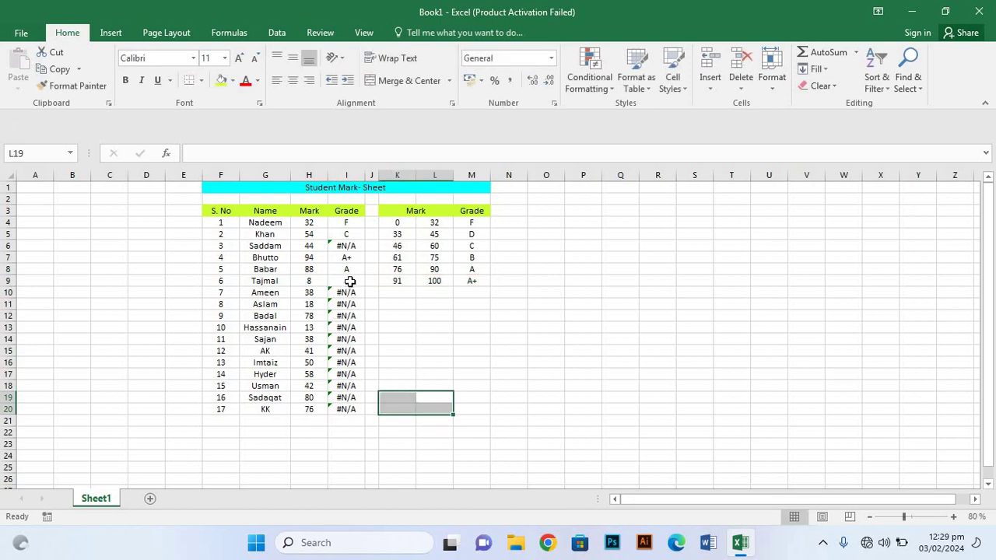
text(s)
key(BackSpace)
text(b)
key(Down)
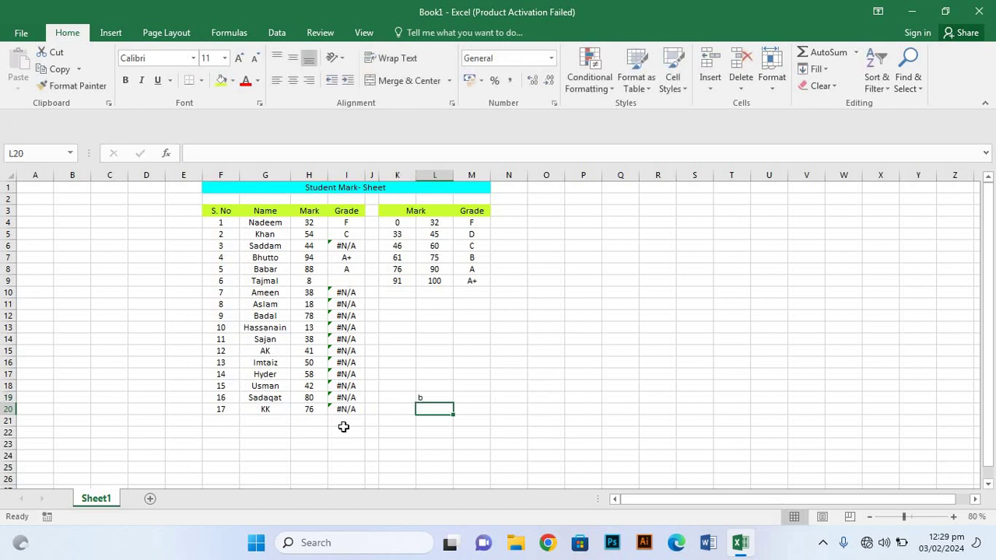
click(346, 327)
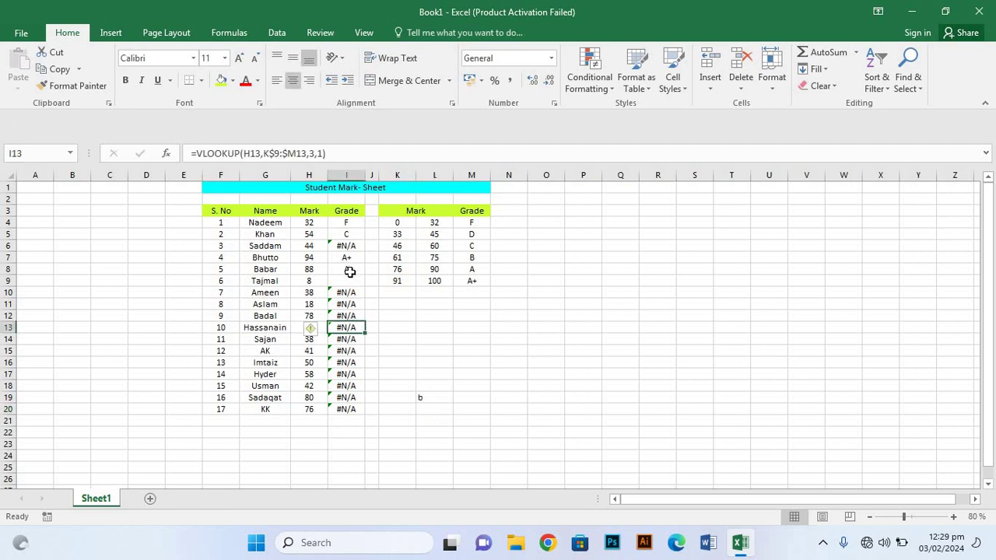